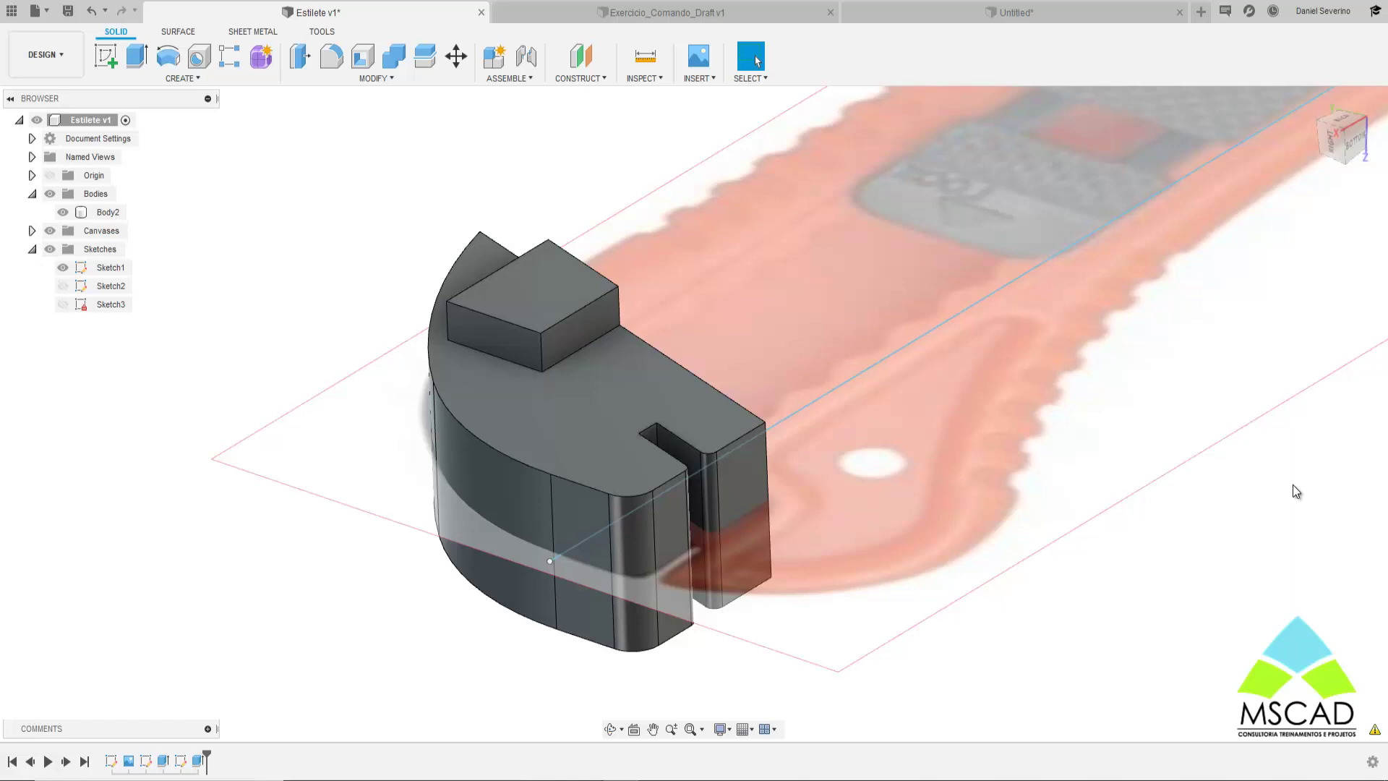
# - Zoom onto the Estiete part's rectangular boss, deselect Body2, and show the MODIFY command list
pyautogui.moveTo(930, 440)
pyautogui.keyDown('shift'); pyautogui.mouseDown(button='middle')
pyautogui.moveTo(795, 405)
pyautogui.moveTo(729, 464)
pyautogui.moveTo(805, 489)
pyautogui.mouseUp(button='middle'); pyautogui.keyUp('shift')
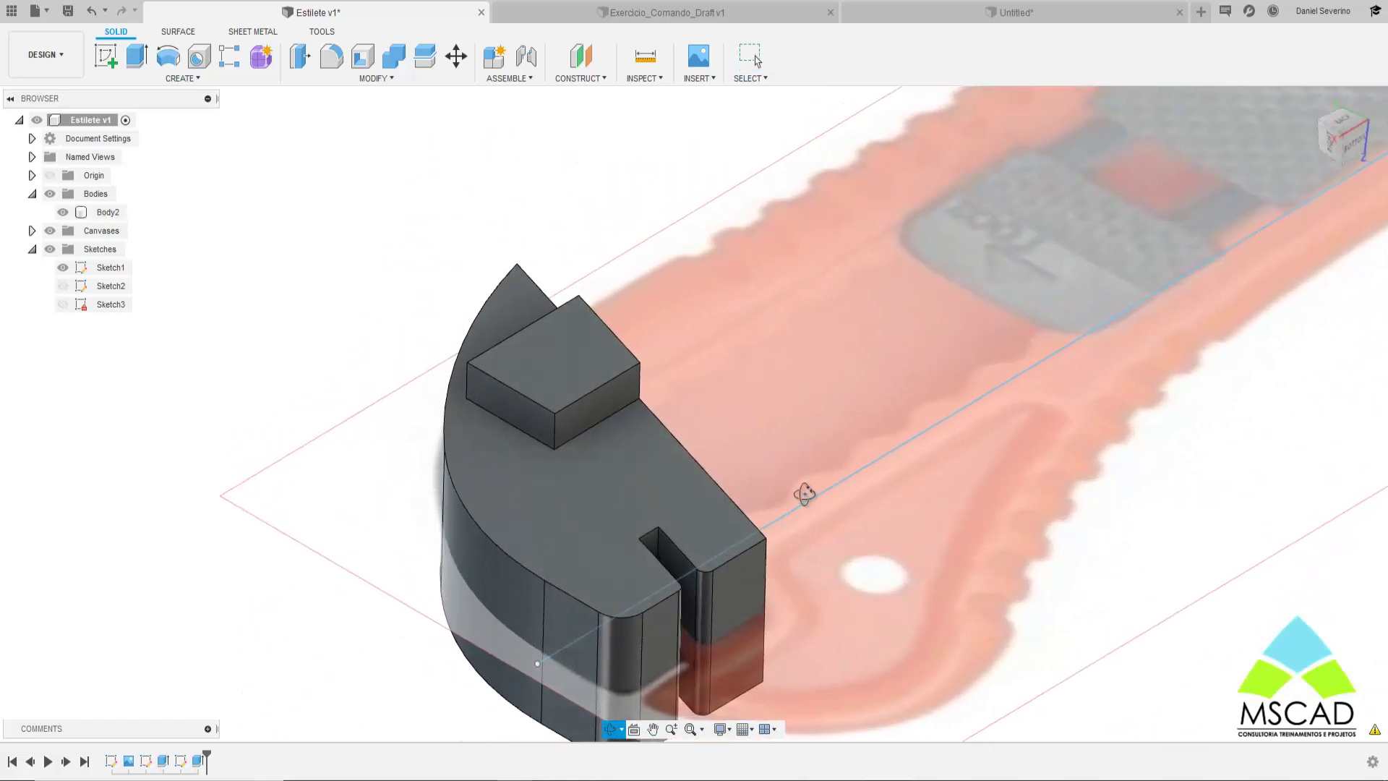
pyautogui.scroll(2, 478, 398)
pyautogui.scroll(2, 506, 398)
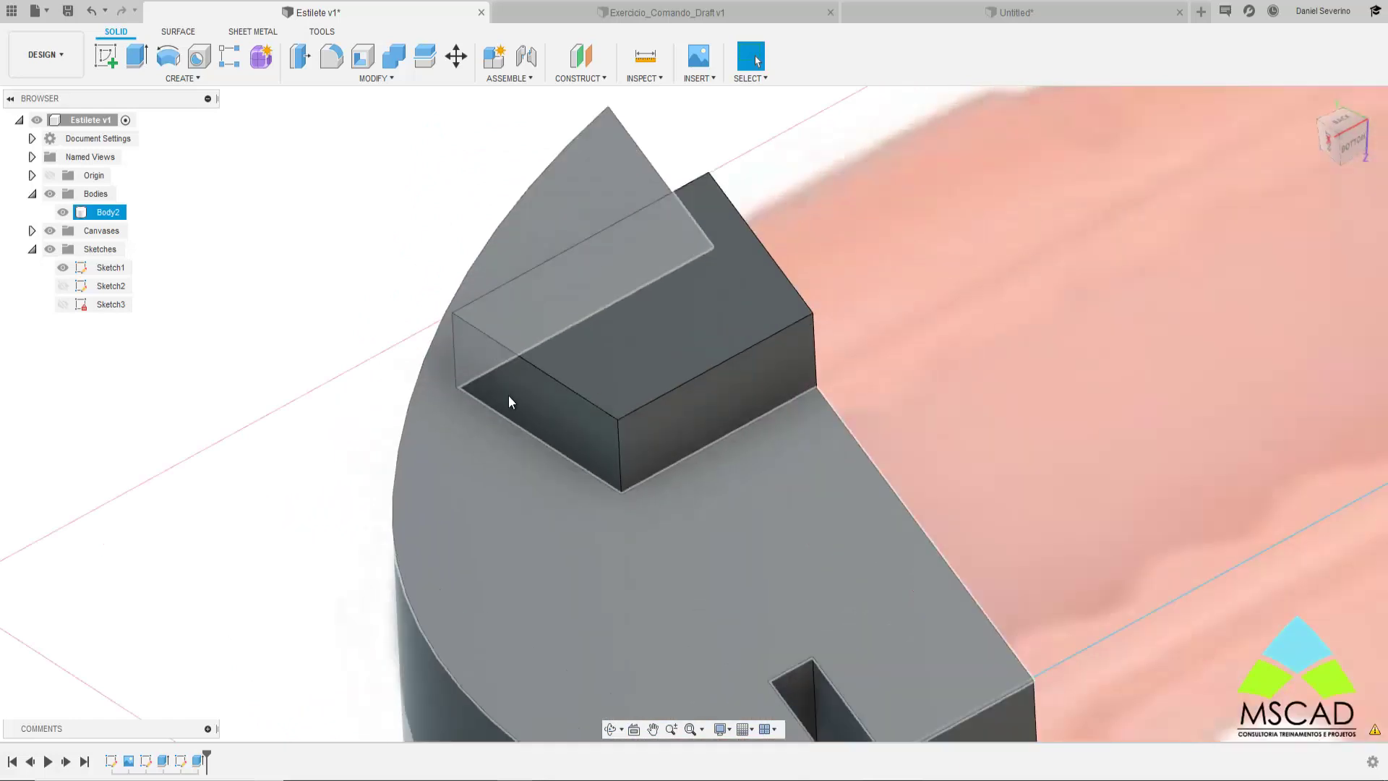
pyautogui.scroll(2, 514, 434)
pyautogui.click(237, 389)
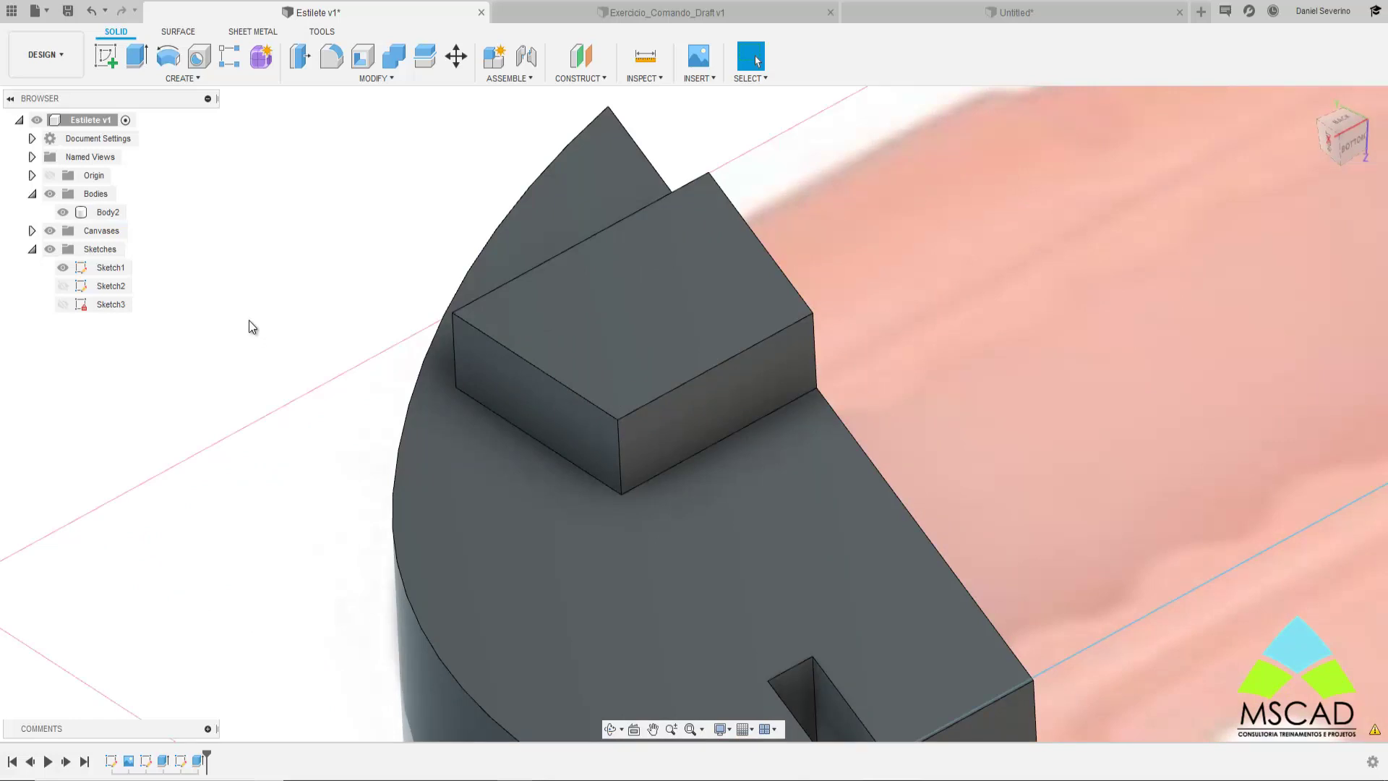
pyautogui.click(394, 83)
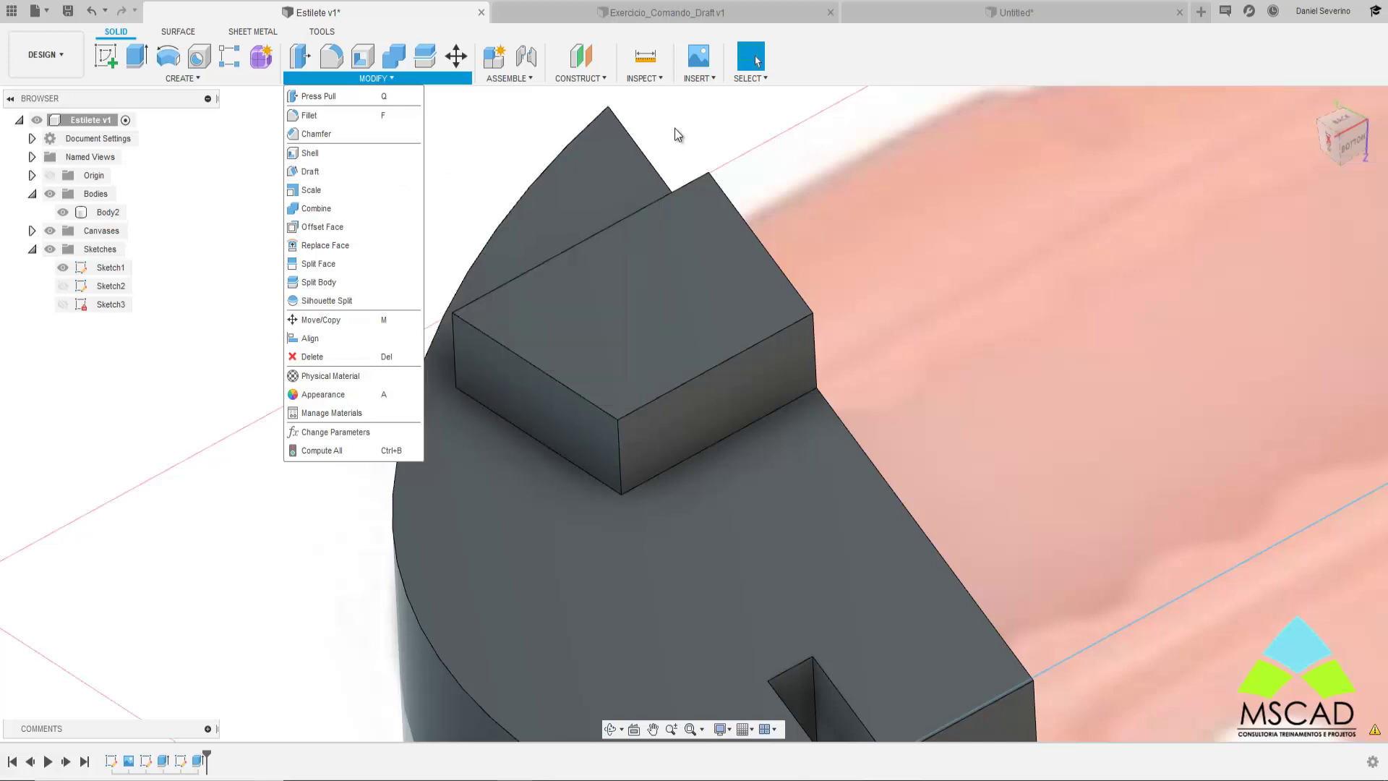
# - Switch to the Exercicio_Comando_Draft document and centre the view on the blue box
pyautogui.click(685, 20)
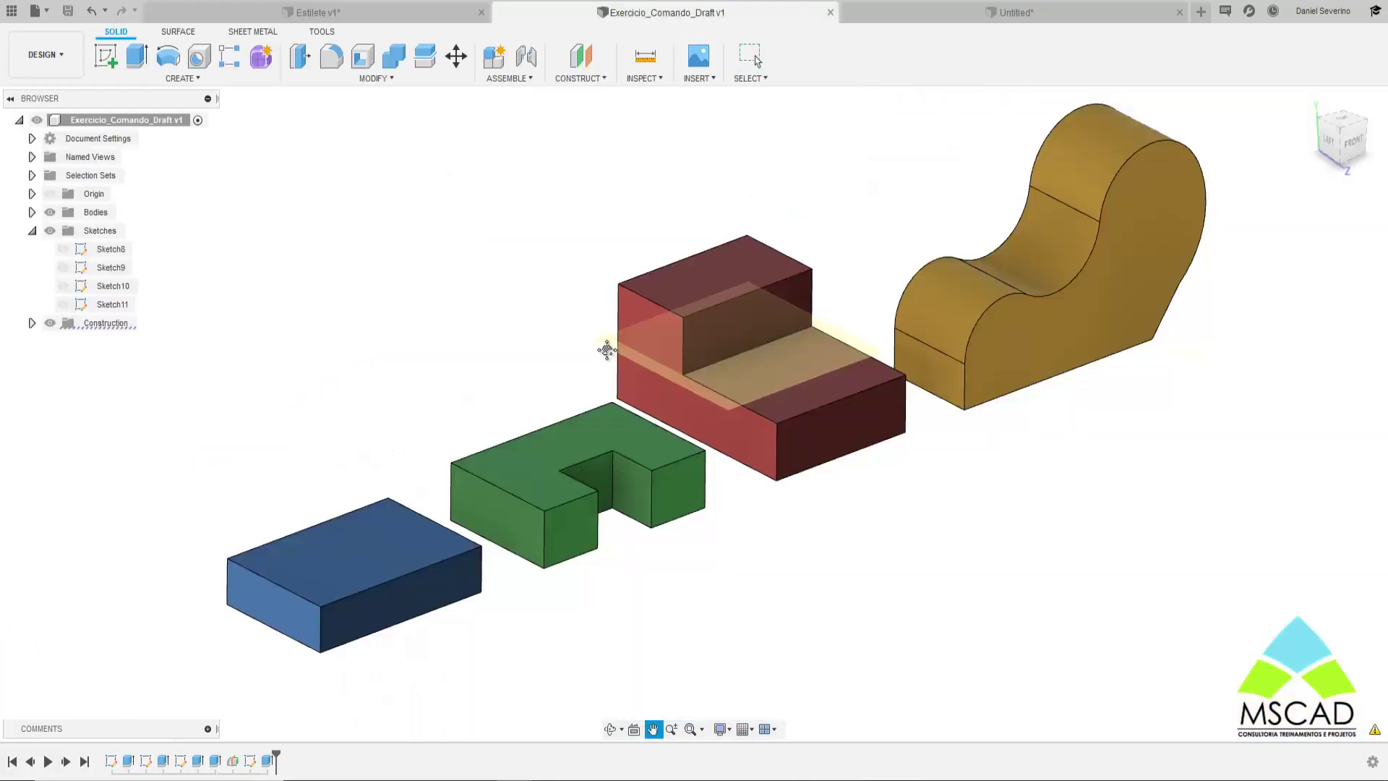
pyautogui.scroll(3, 375, 553)
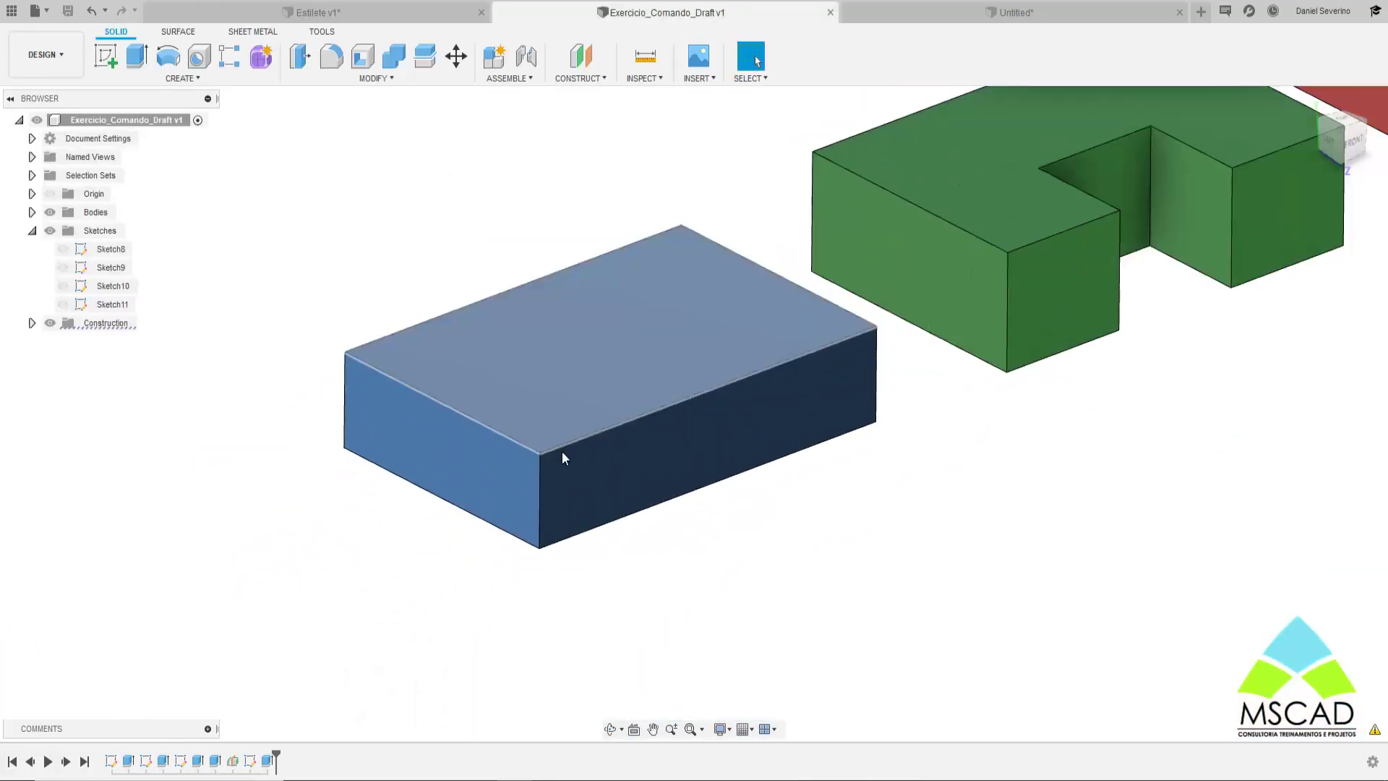
pyautogui.scroll(2, 832, 602)
pyautogui.moveTo(830, 600); pyautogui.dragTo(886, 585, button='middle')
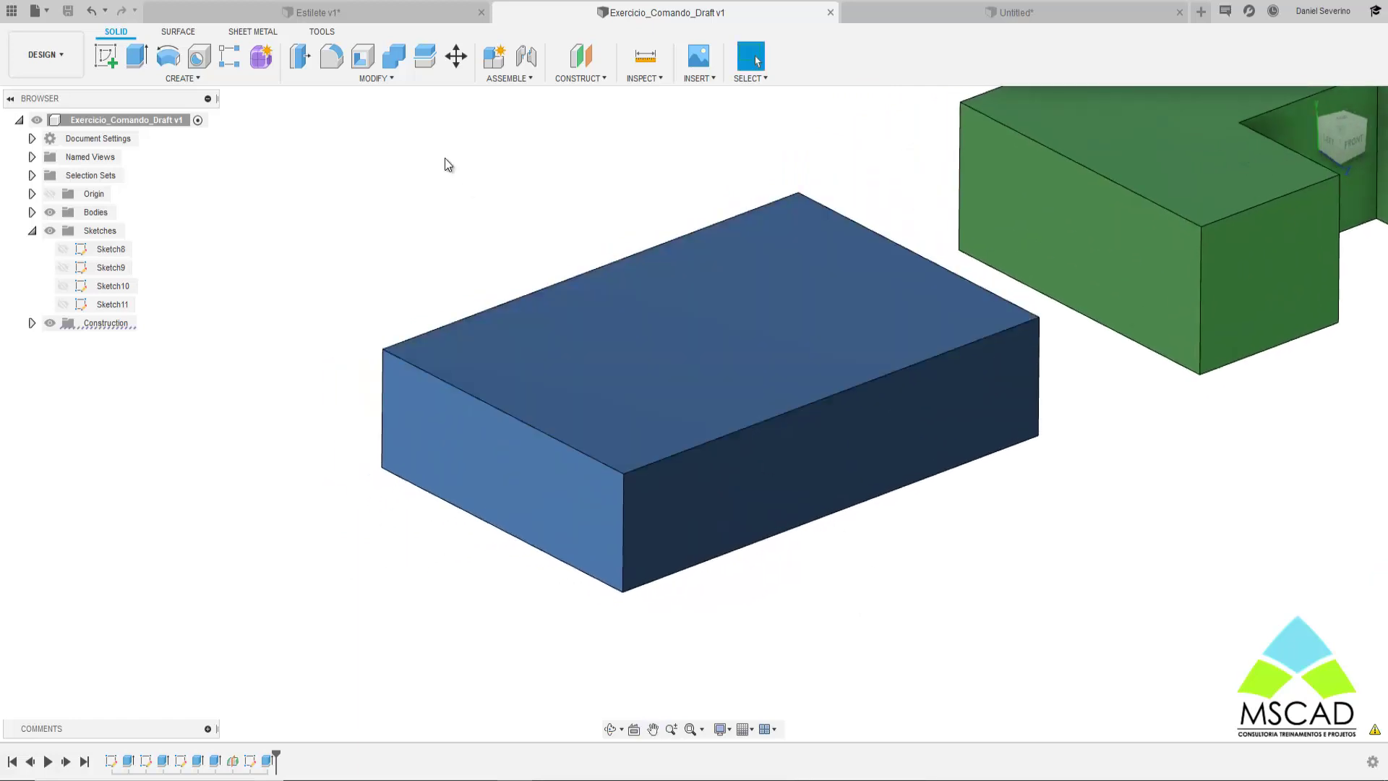
# - Start the Draft command and move its dialog away from the model
pyautogui.click(390, 78)
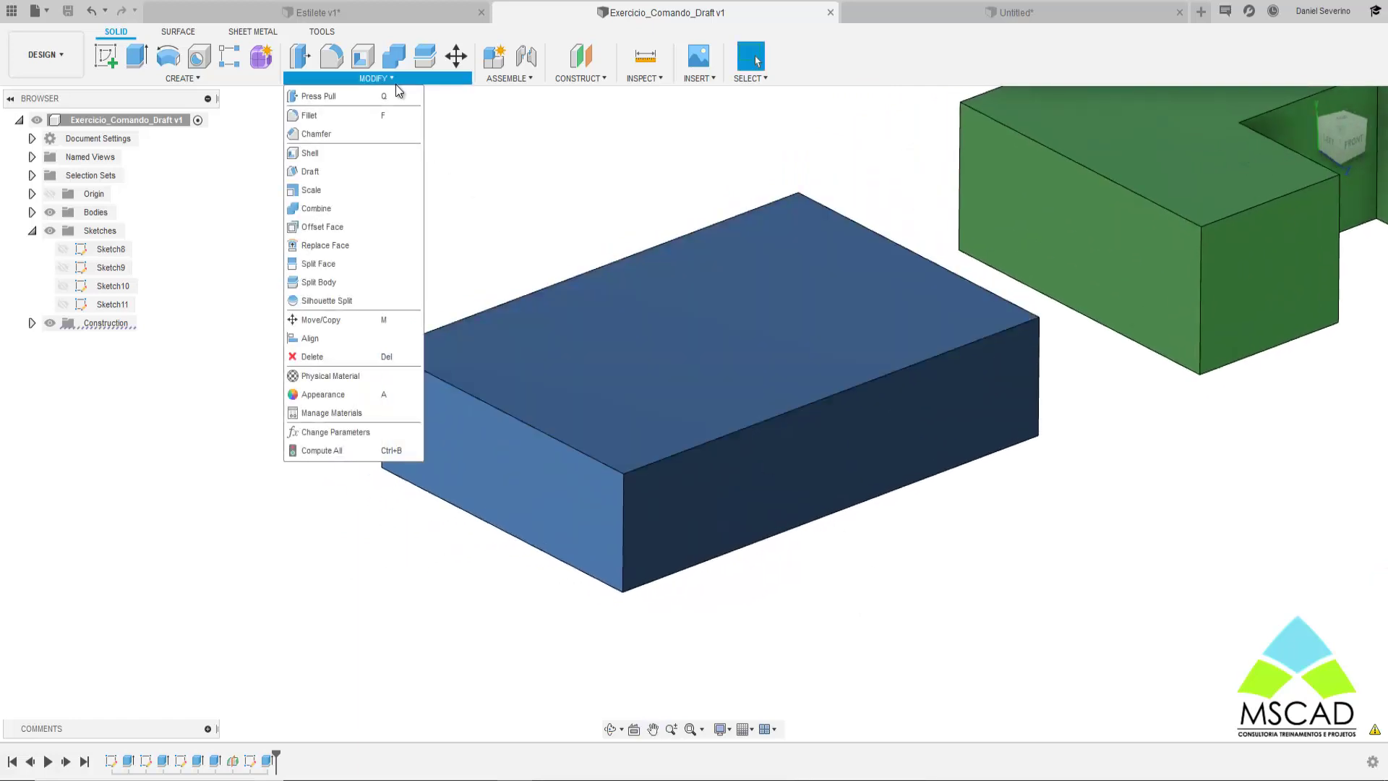
pyautogui.click(345, 171)
pyautogui.moveTo(1267, 195); pyautogui.dragTo(1169, 271)
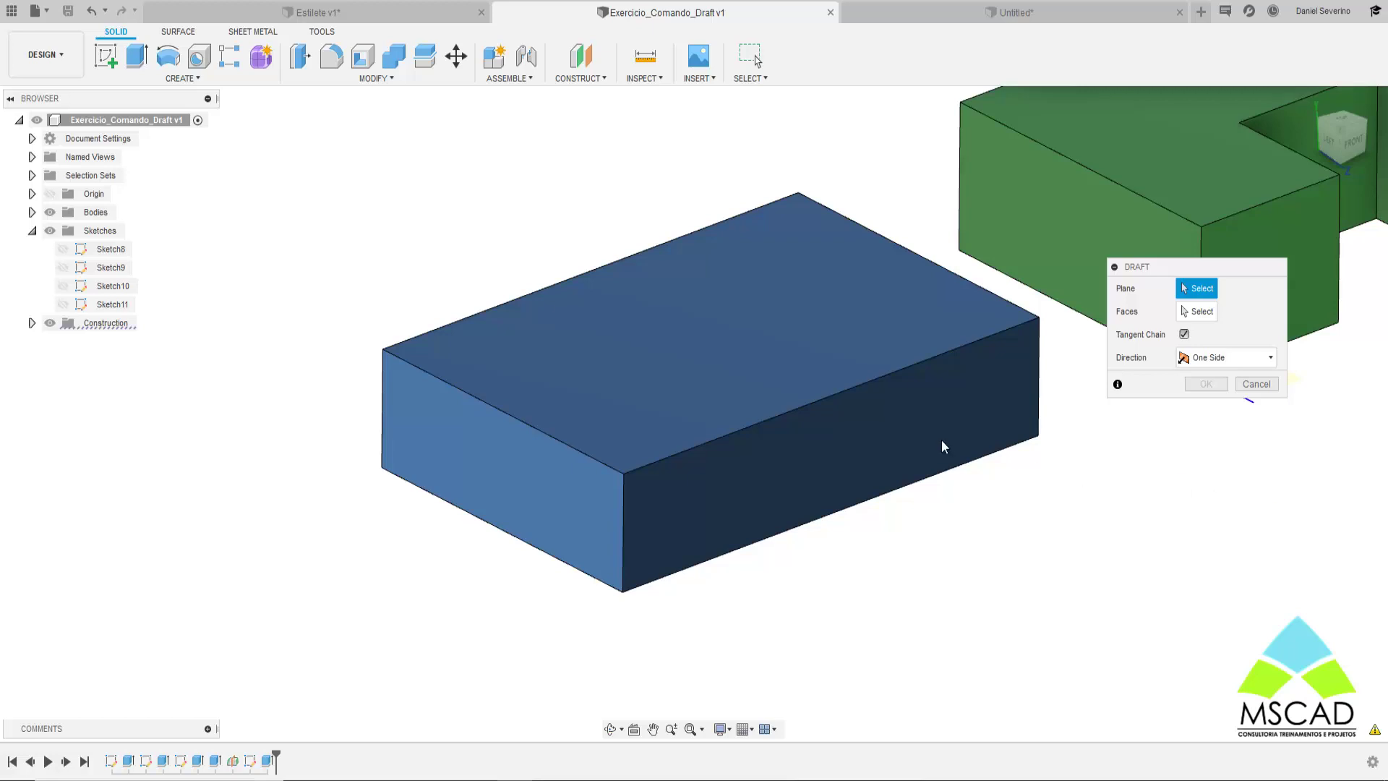
# - Set the top face as Plane and the front face as Faces, previewing a 20° draft
pyautogui.click(797, 364)
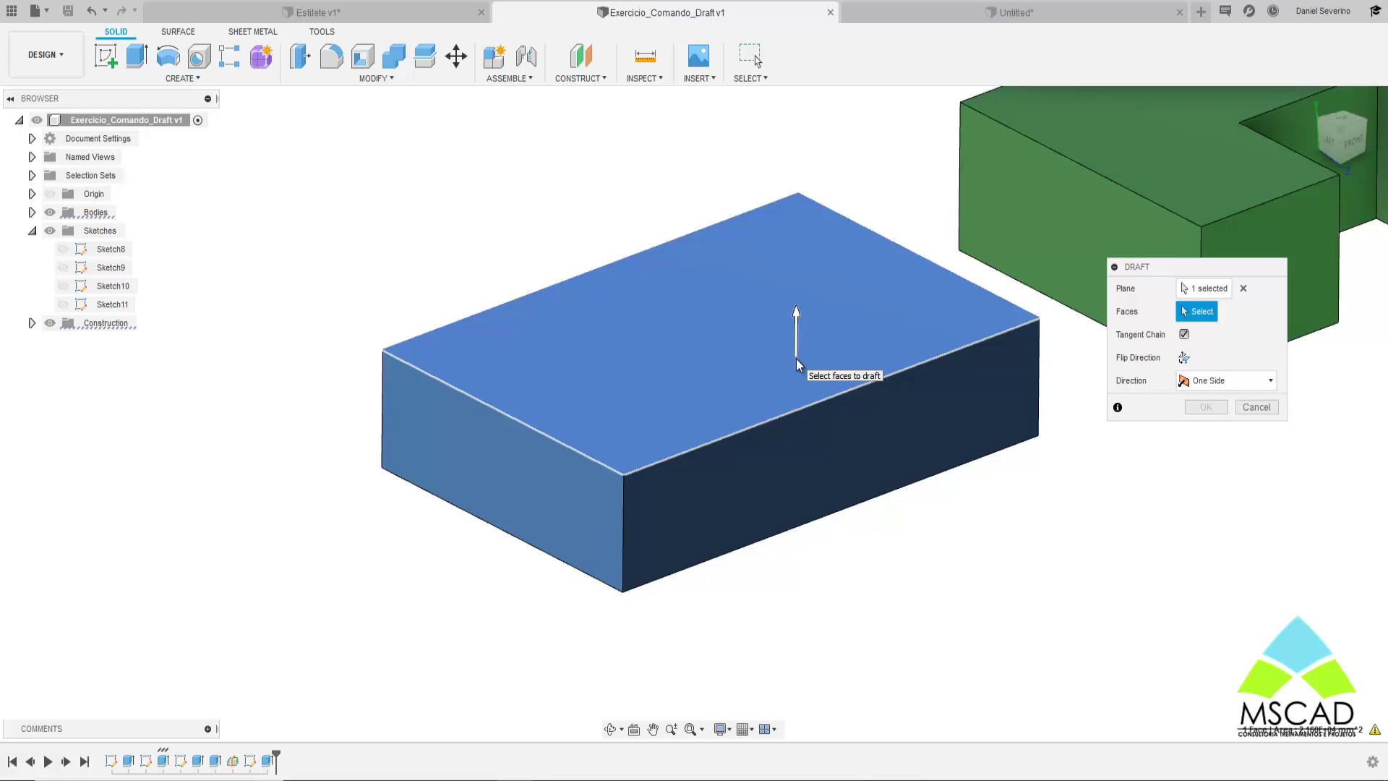
pyautogui.click(796, 358)
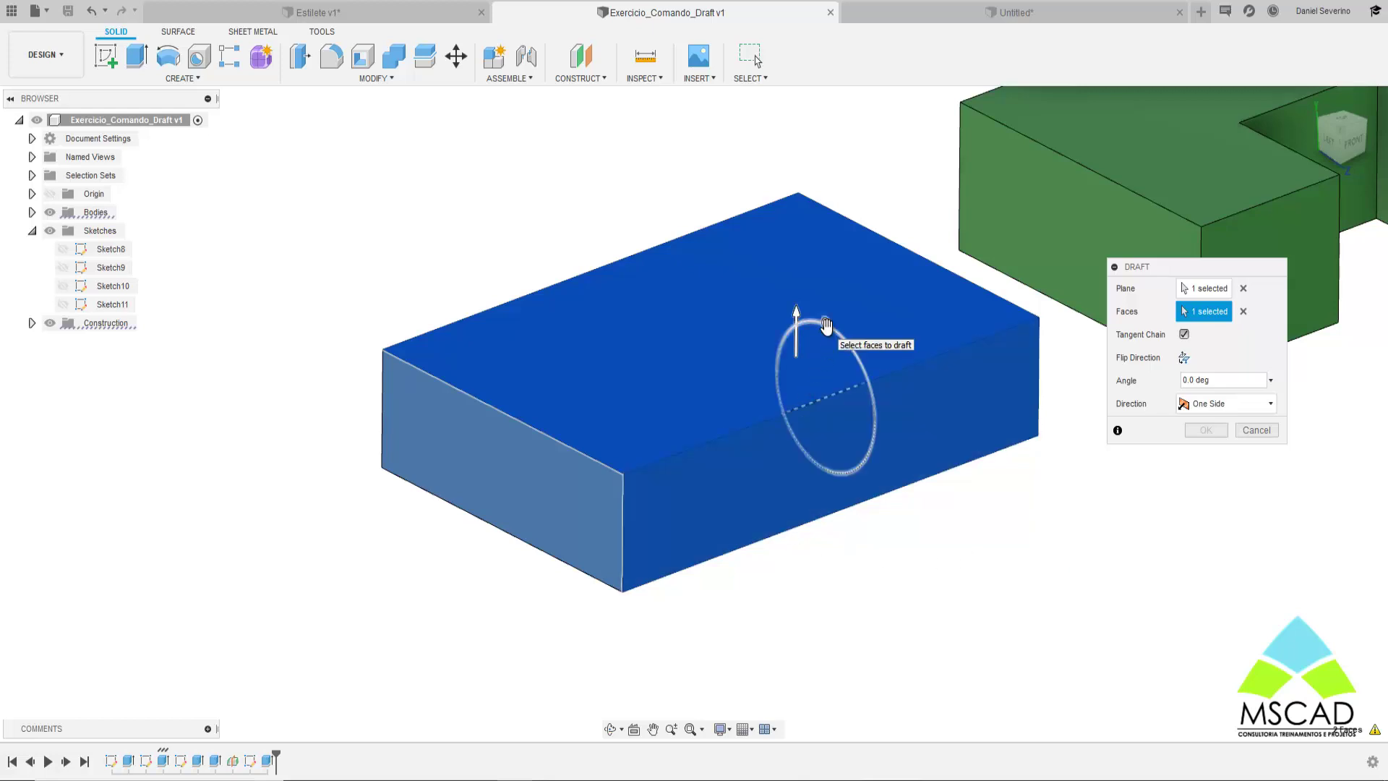
pyautogui.moveTo(826, 326)
pyautogui.mouseDown()
pyautogui.moveTo(802, 322)
pyautogui.moveTo(861, 334)
pyautogui.moveTo(813, 316)
pyautogui.mouseUp()
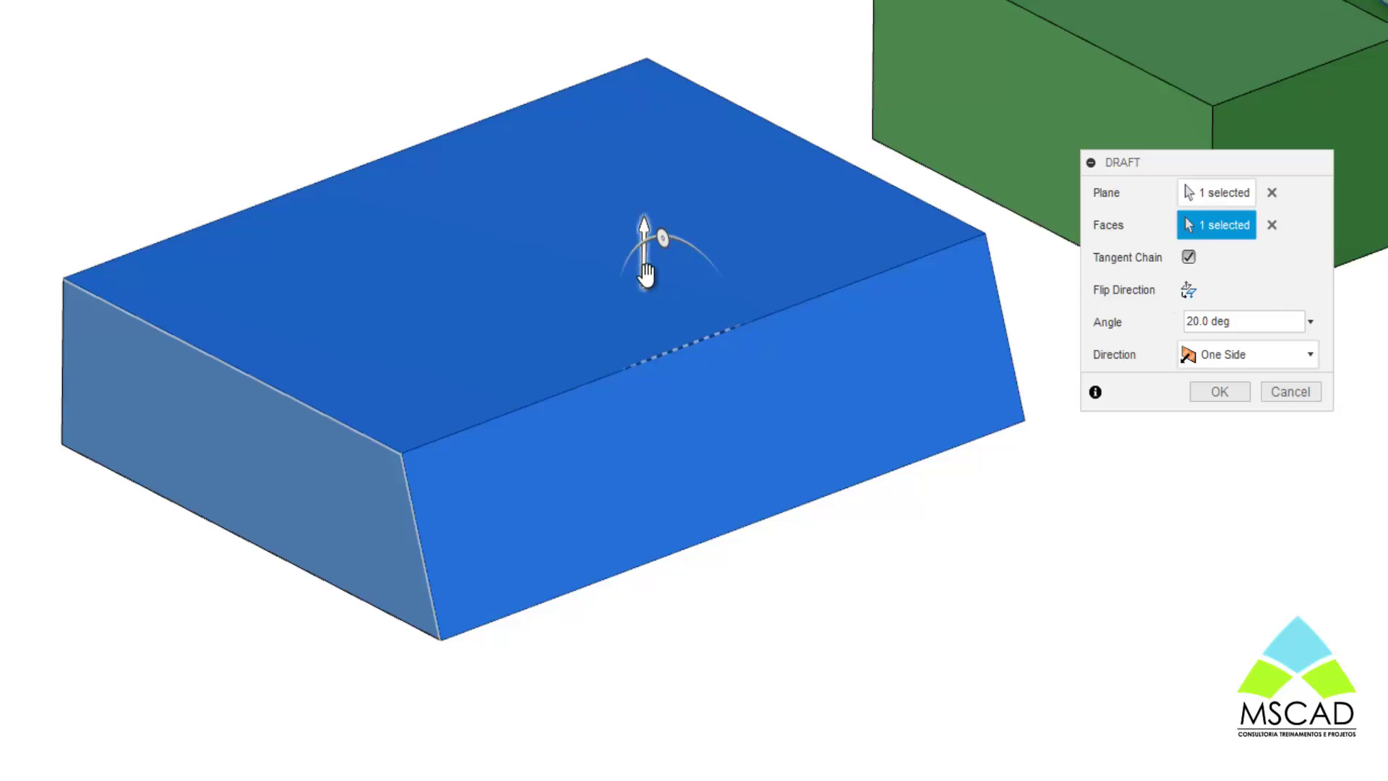
# - Compare flip directions, keep the outward taper, and commit the front-face draft at 30°
pyautogui.click(1187, 291)
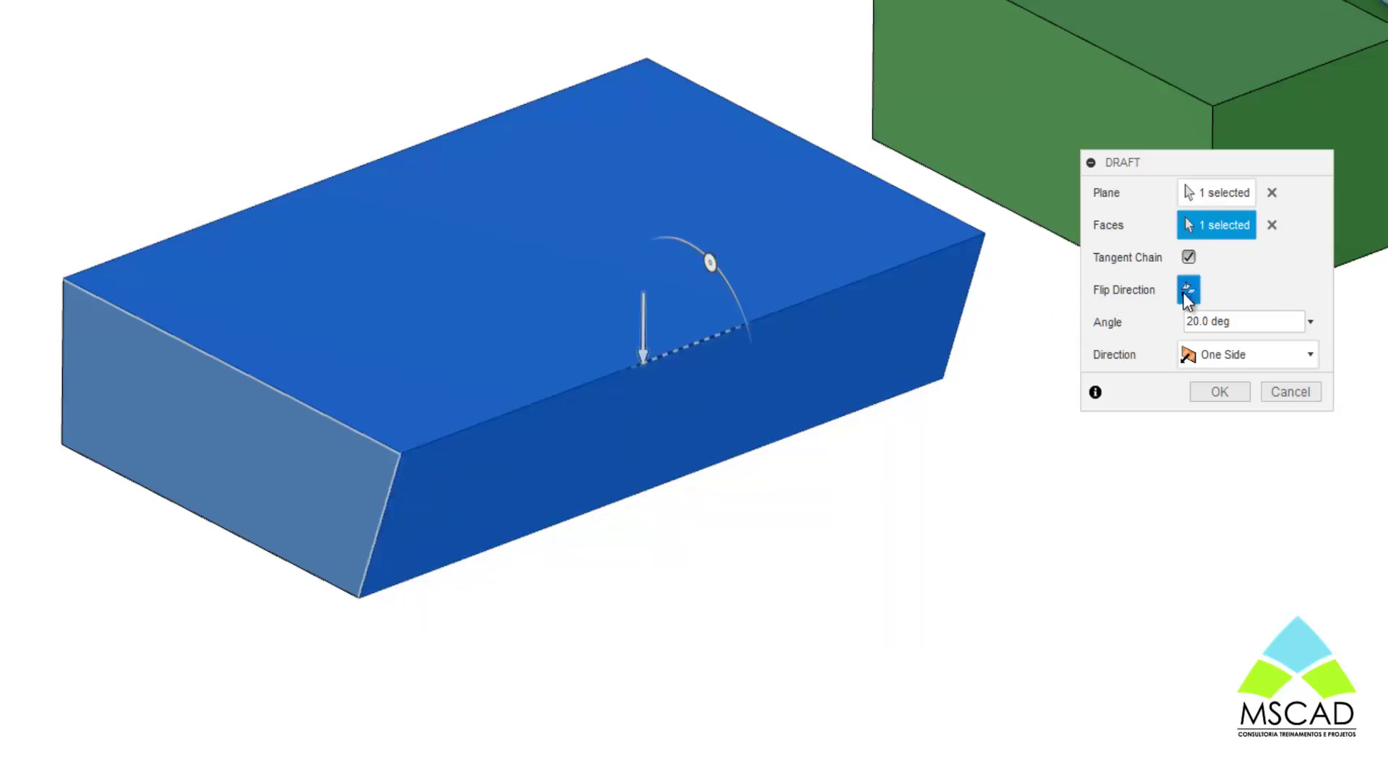
pyautogui.click(1183, 293)
pyautogui.click(1186, 290)
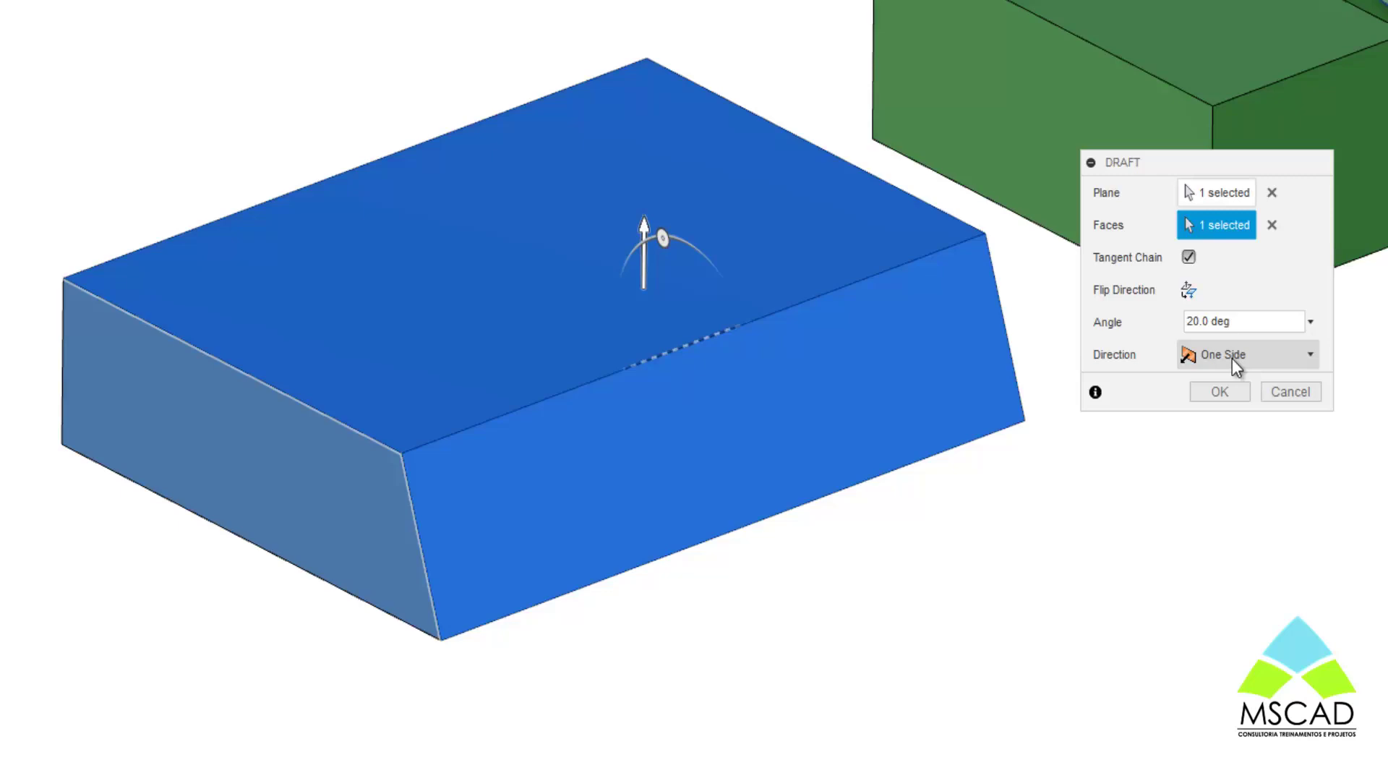
pyautogui.click(1233, 359)
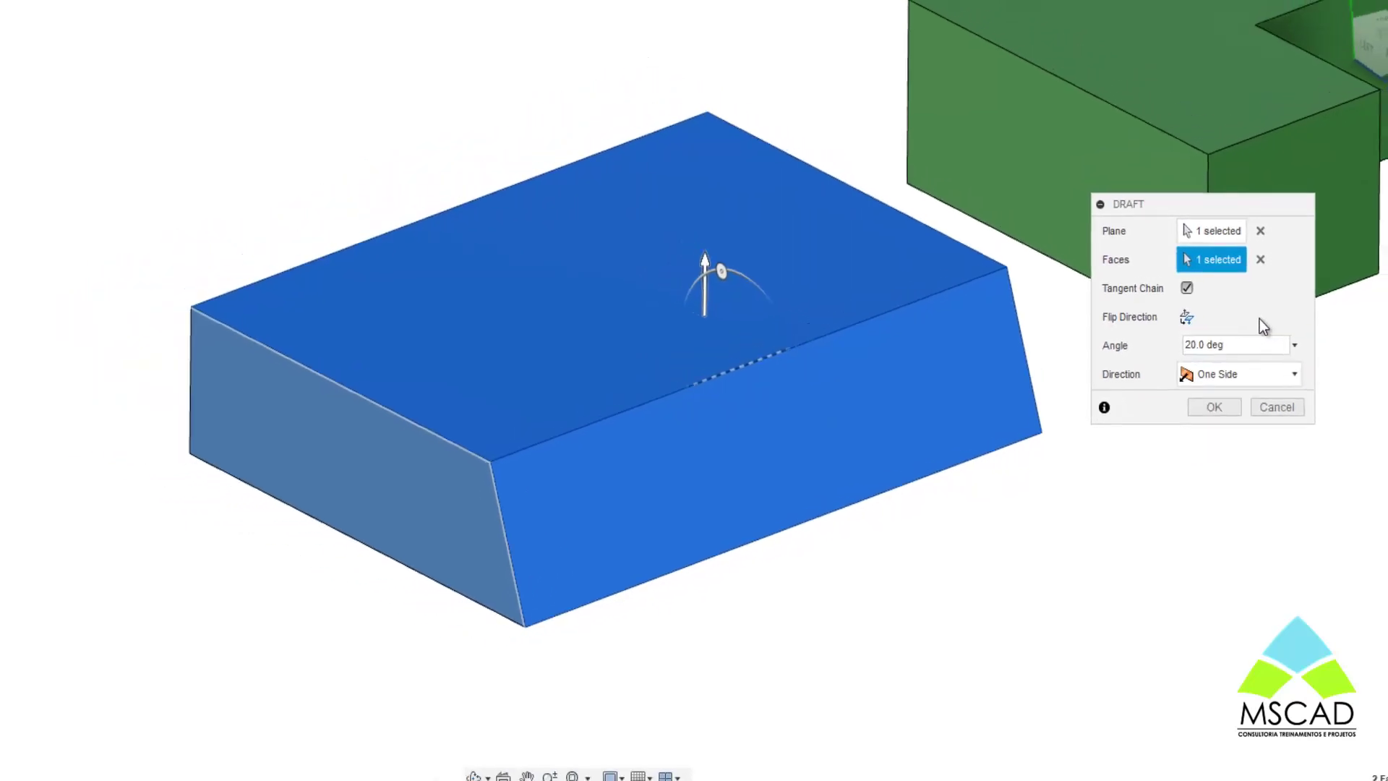
pyautogui.moveTo(676, 384); pyautogui.dragTo(634, 374)
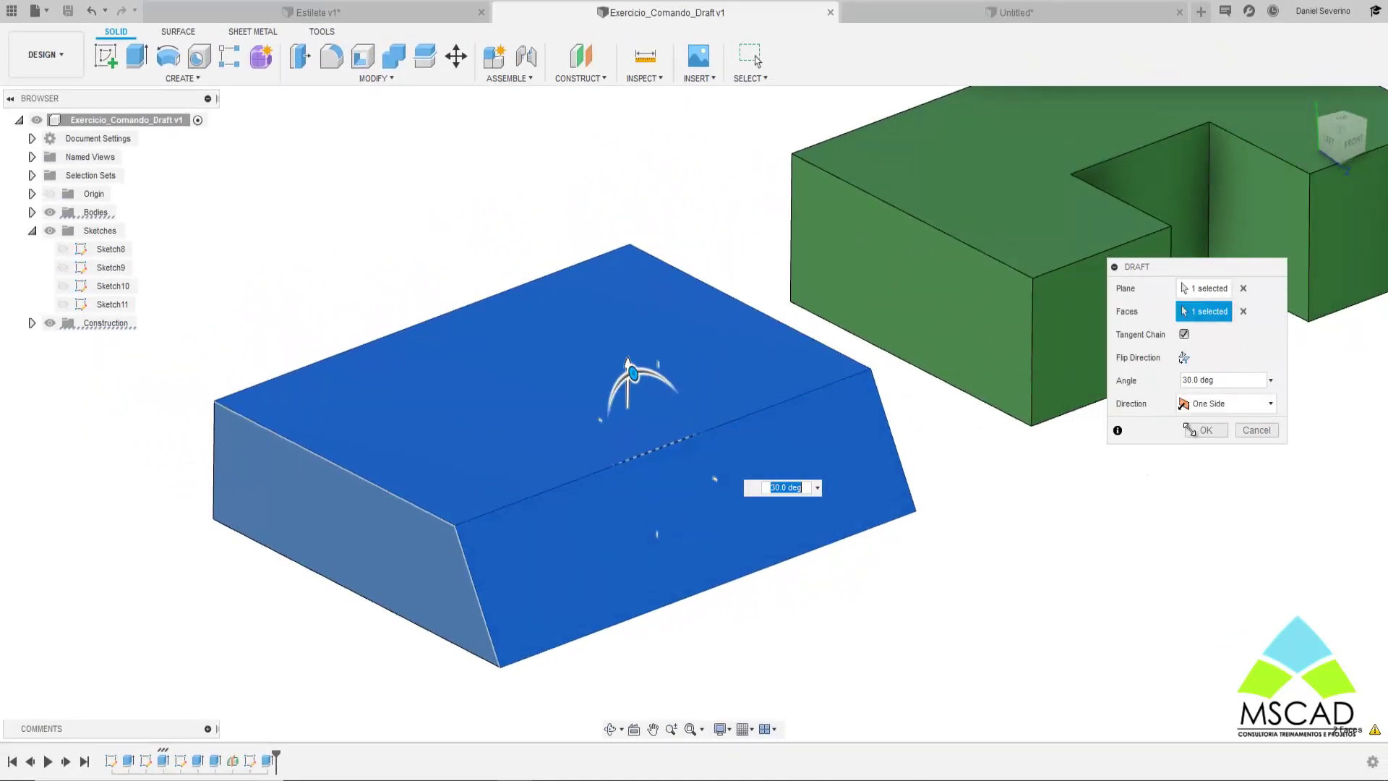
pyautogui.click(1200, 430)
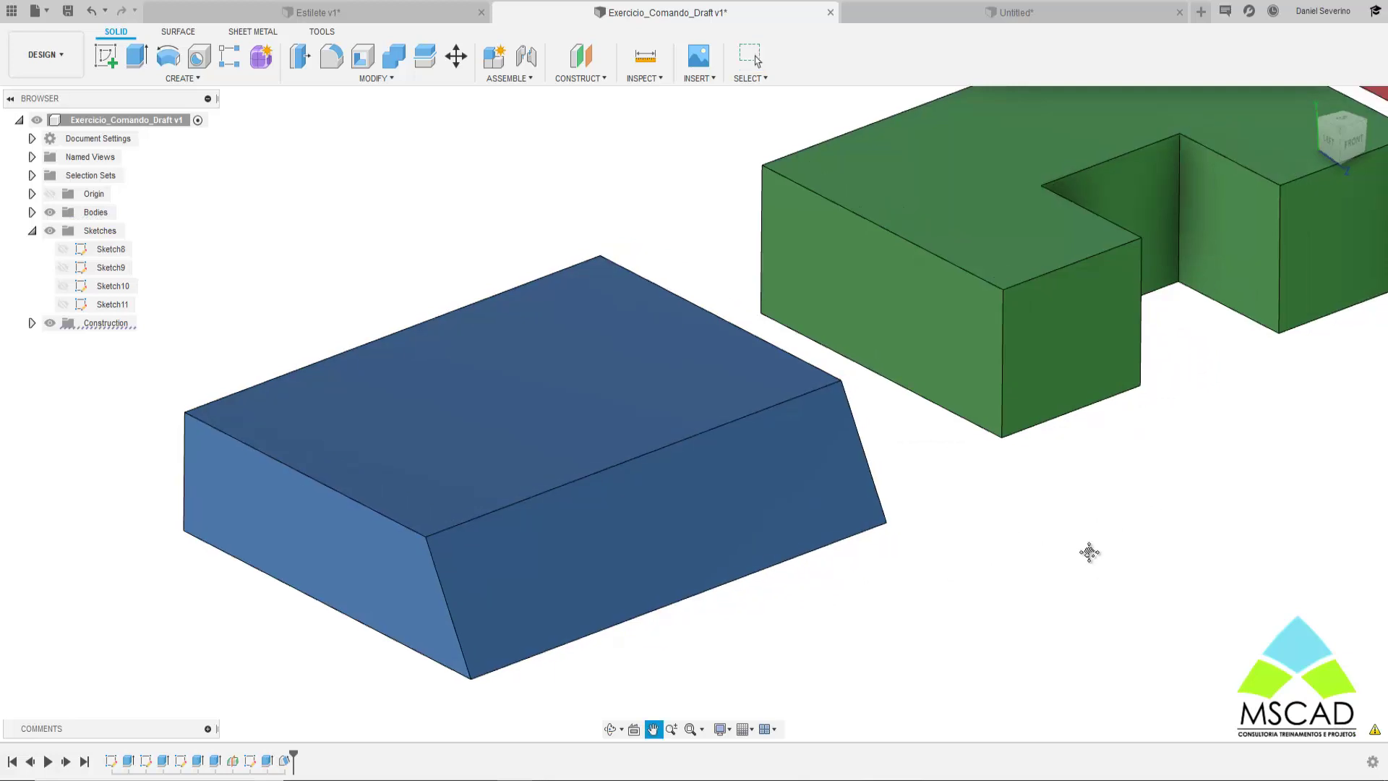
pyautogui.moveTo(1061, 575); pyautogui.dragTo(800, 686, button='middle')
pyautogui.scroll(2, 896, 491)
pyautogui.scroll(1, 922, 518)
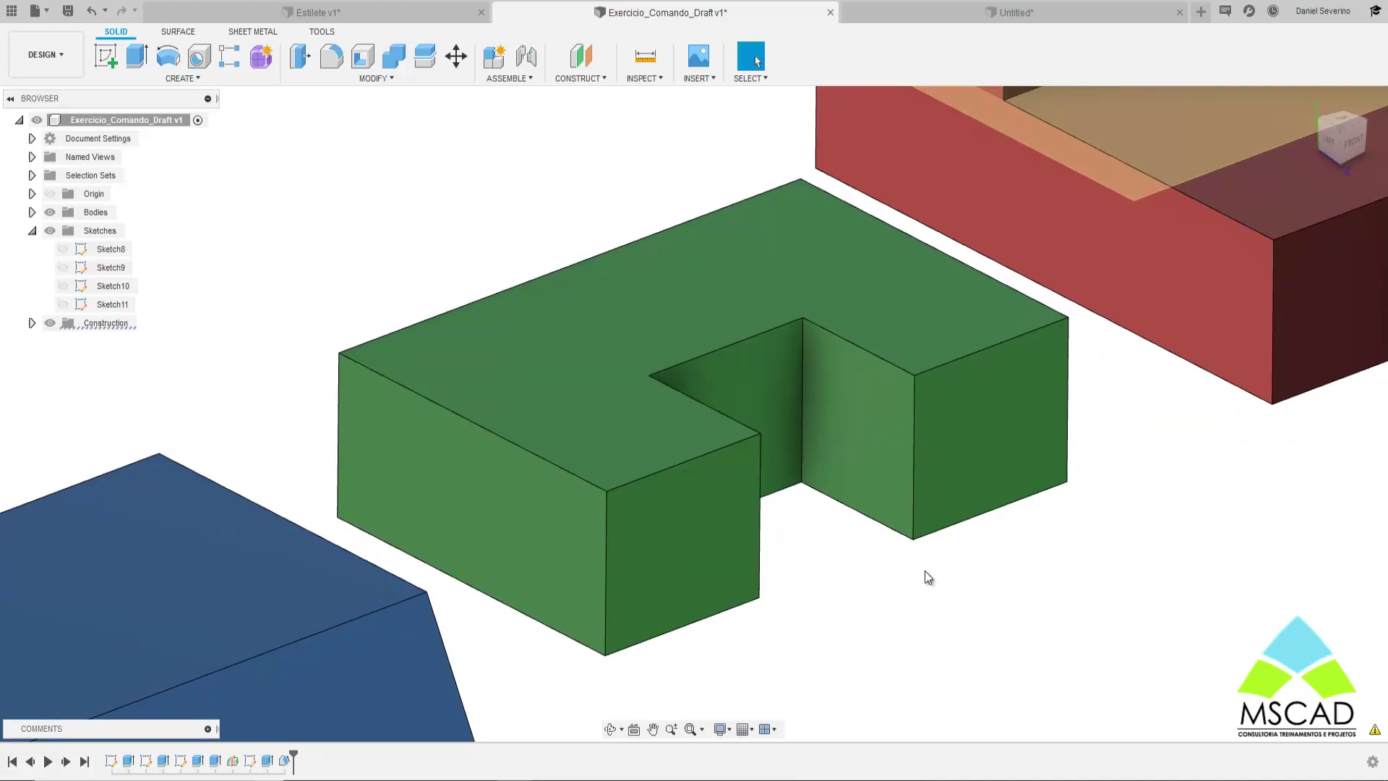
pyautogui.click(385, 78)
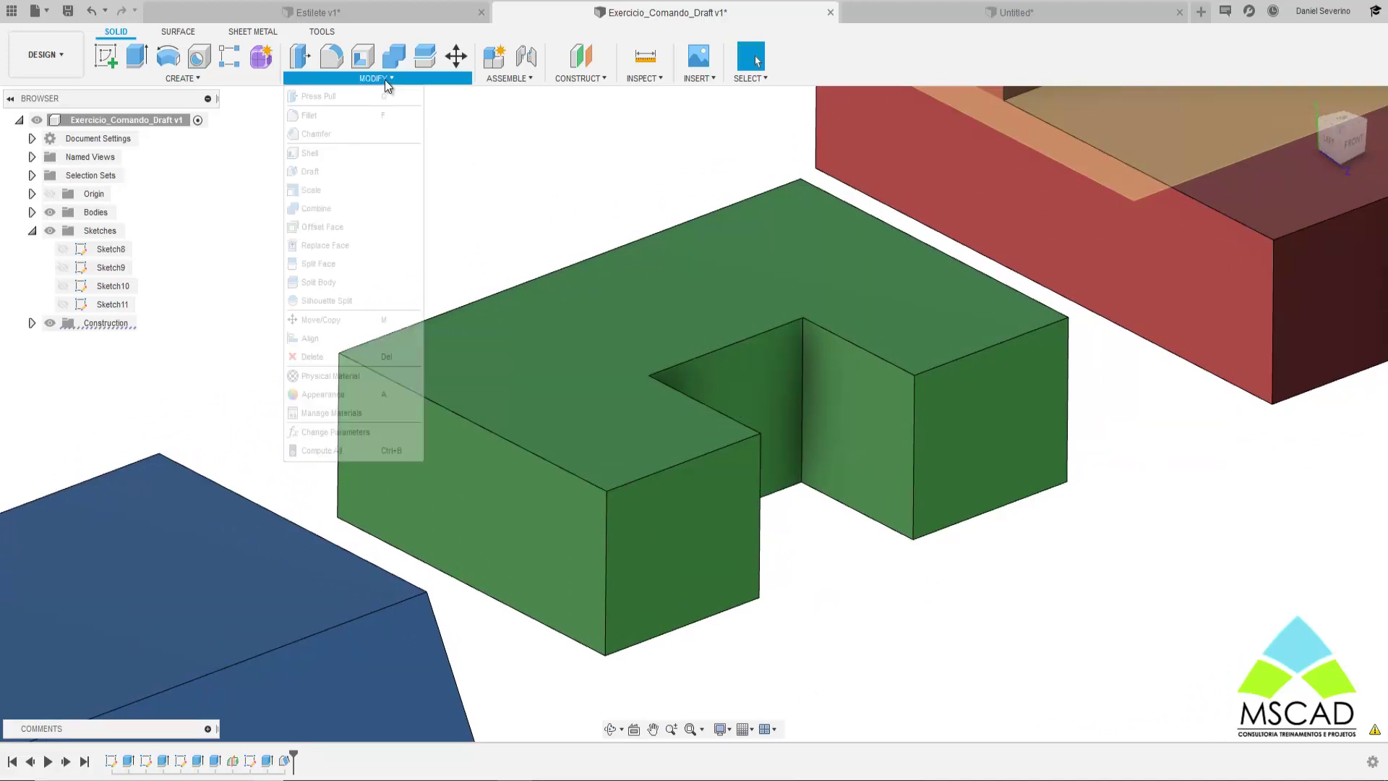
pyautogui.click(311, 172)
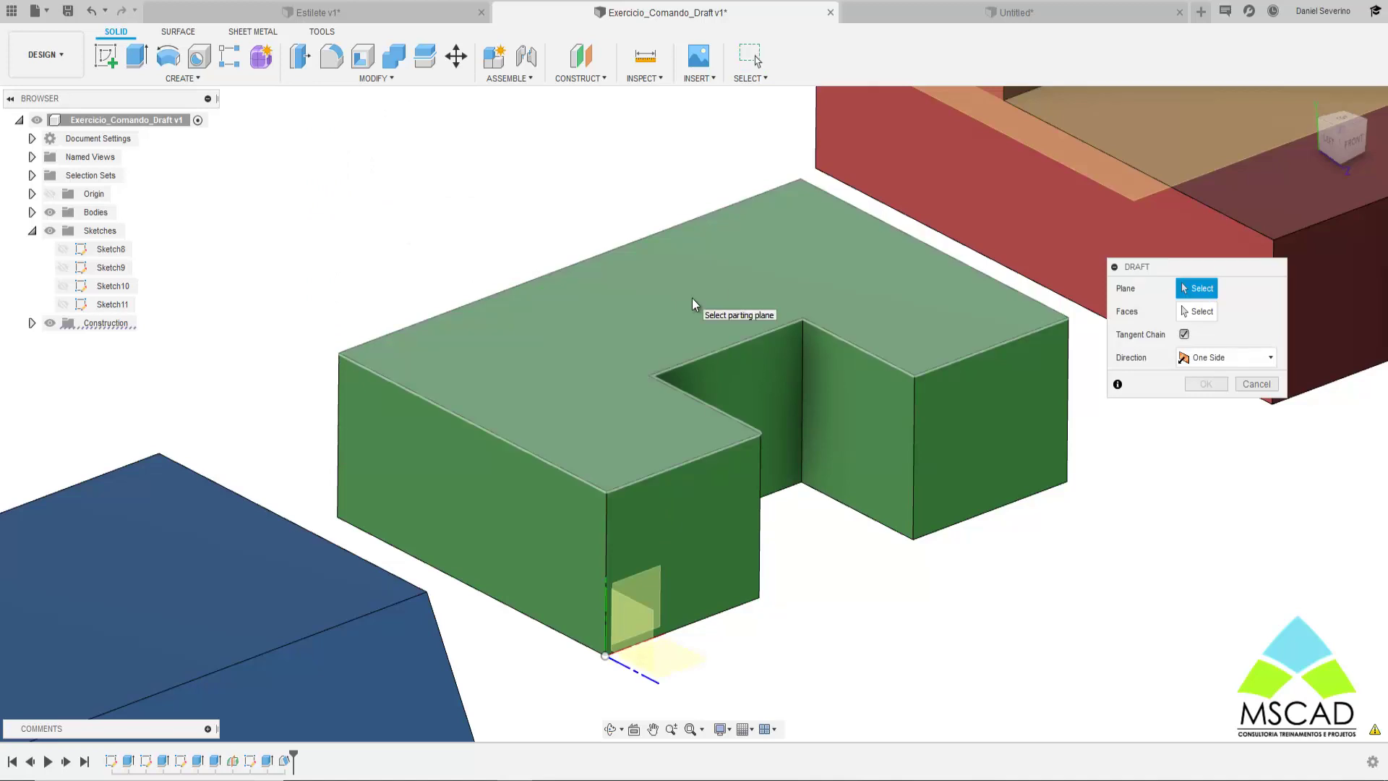
pyautogui.click(692, 297)
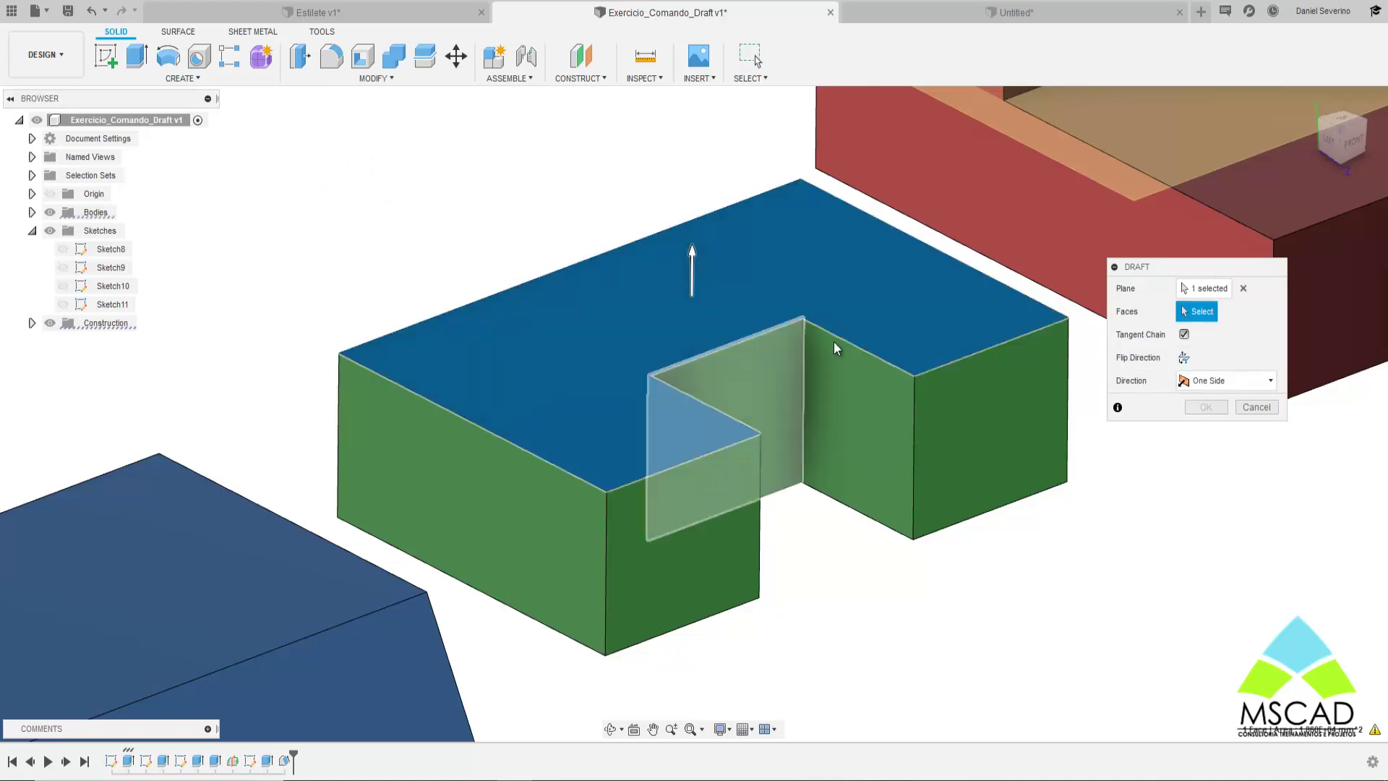
pyautogui.click(771, 375)
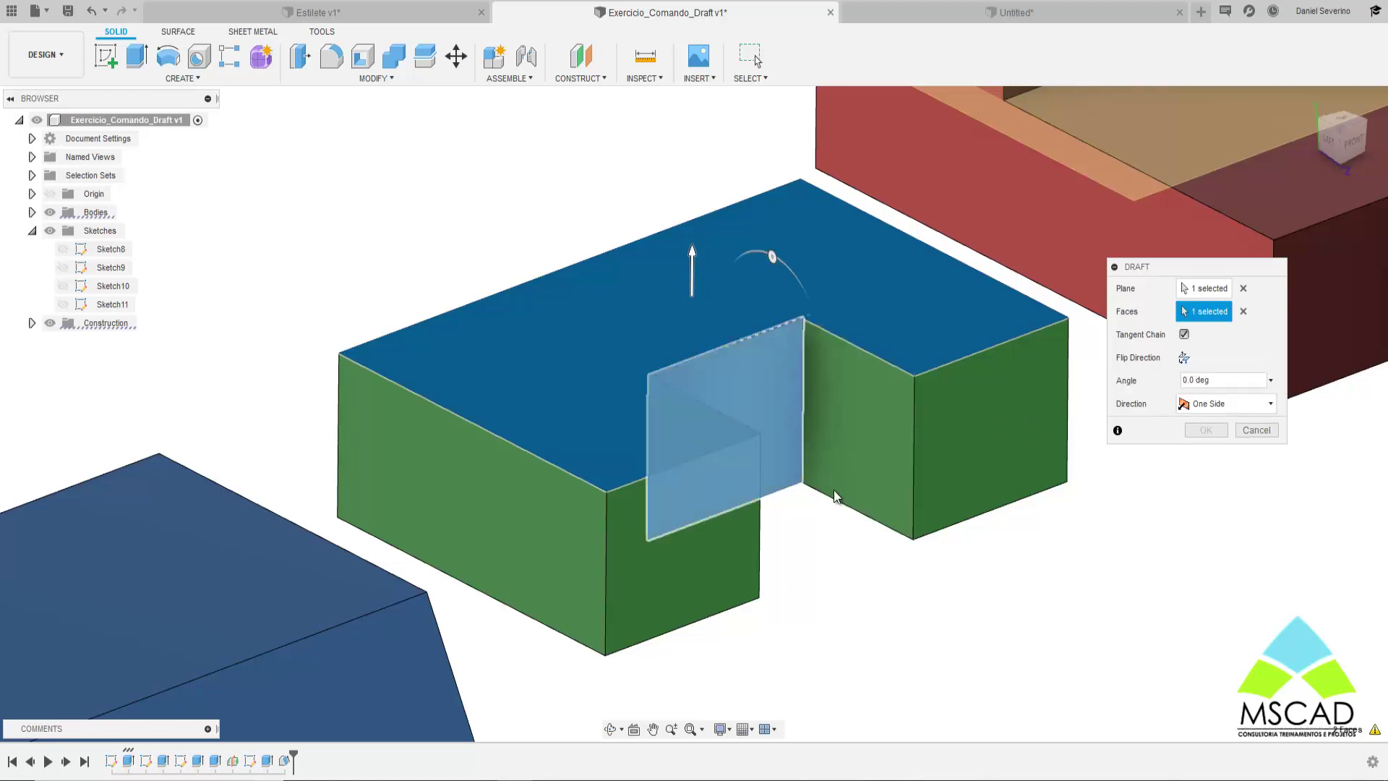
pyautogui.moveTo(772, 257); pyautogui.dragTo(900, 479)
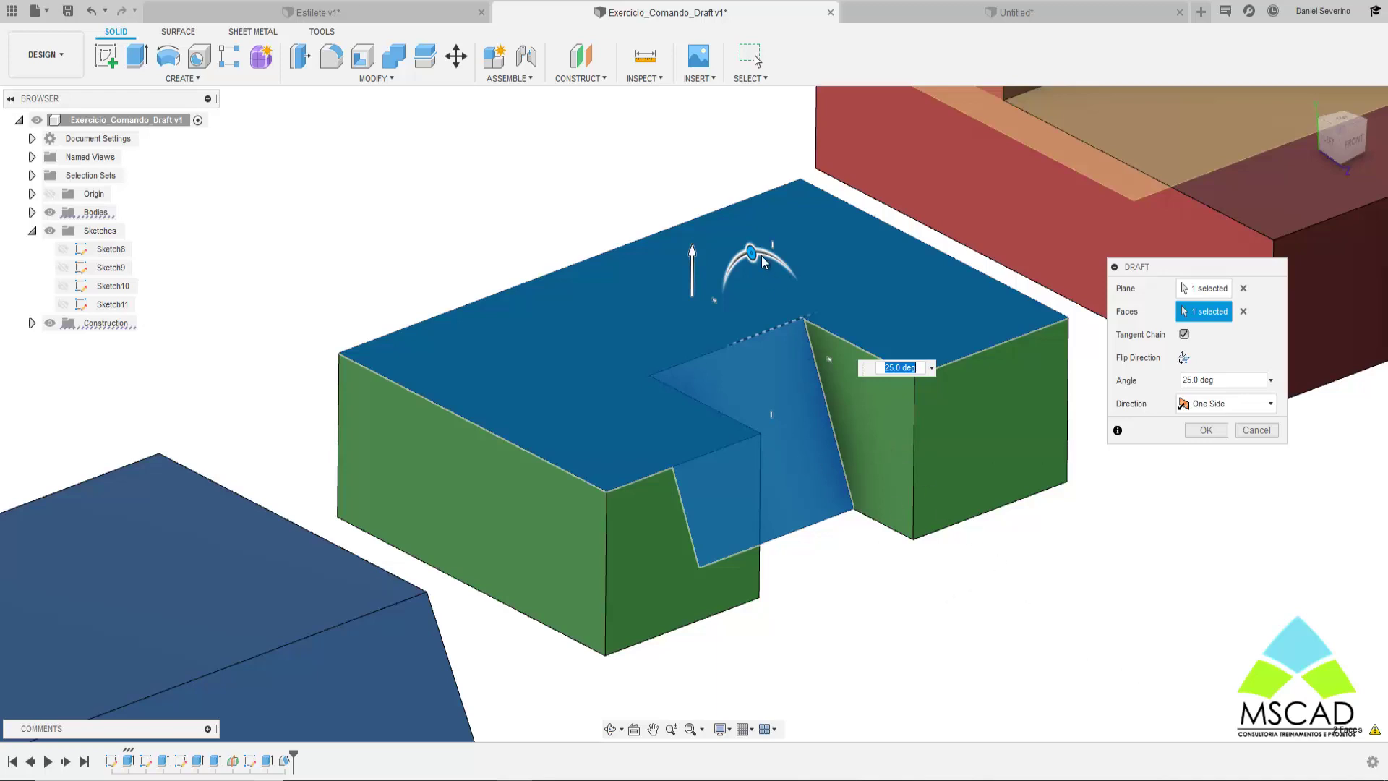
pyautogui.moveTo(756, 253); pyautogui.dragTo(773, 257)
pyautogui.click(1244, 311)
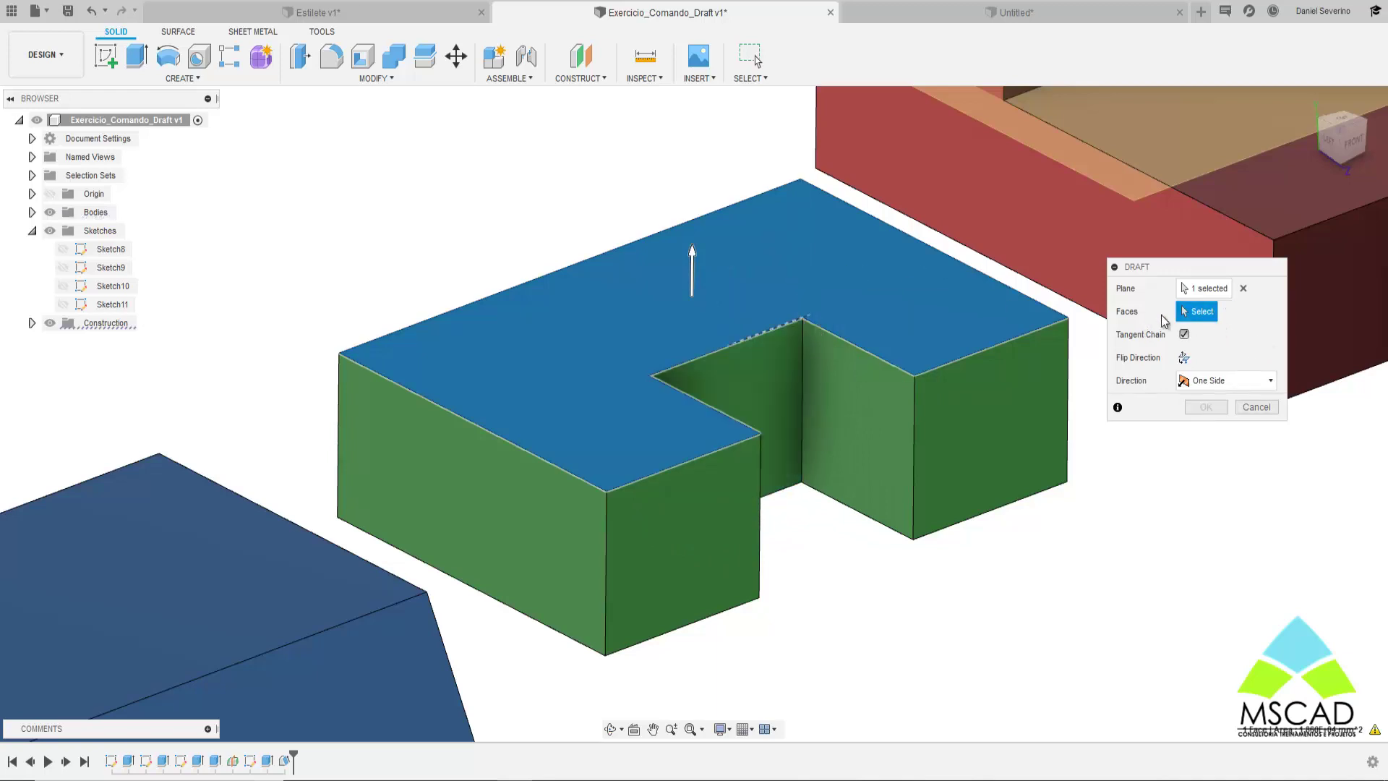
pyautogui.click(886, 401)
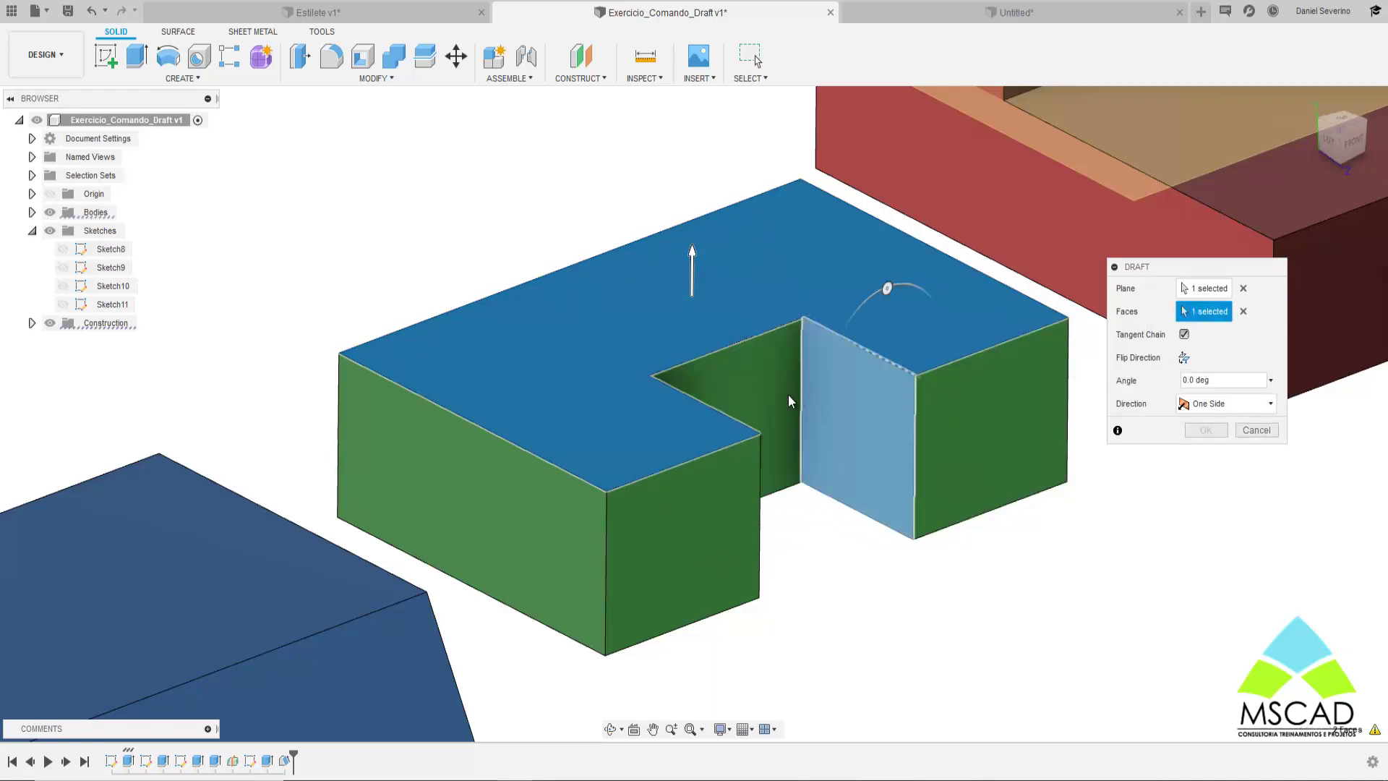
pyautogui.click(784, 393)
pyautogui.click(930, 518)
pyautogui.moveTo(930, 518)
pyautogui.keyDown('shift'); pyautogui.mouseDown(button='middle')
pyautogui.moveTo(794, 470)
pyautogui.moveTo(863, 515)
pyautogui.mouseUp(button='middle'); pyautogui.keyUp('shift')
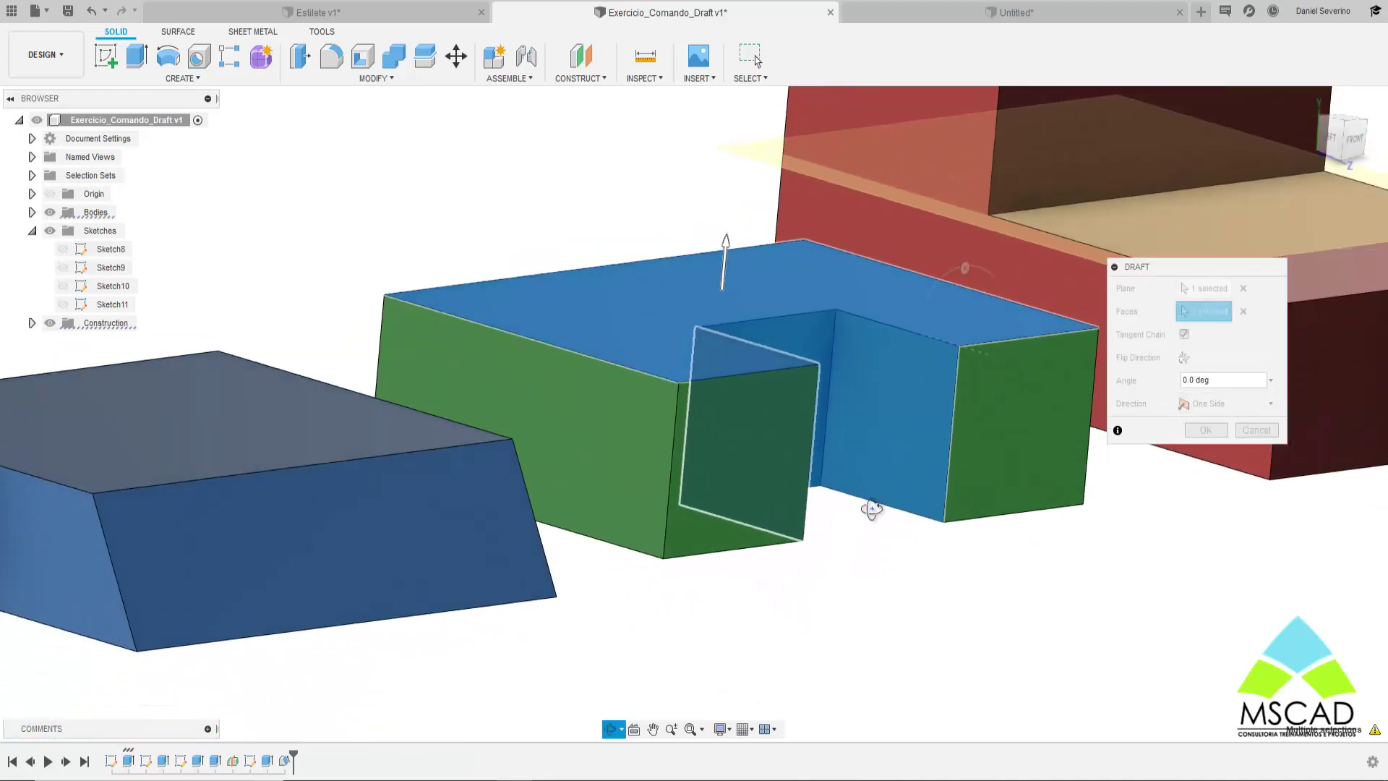
pyautogui.press('Escape')
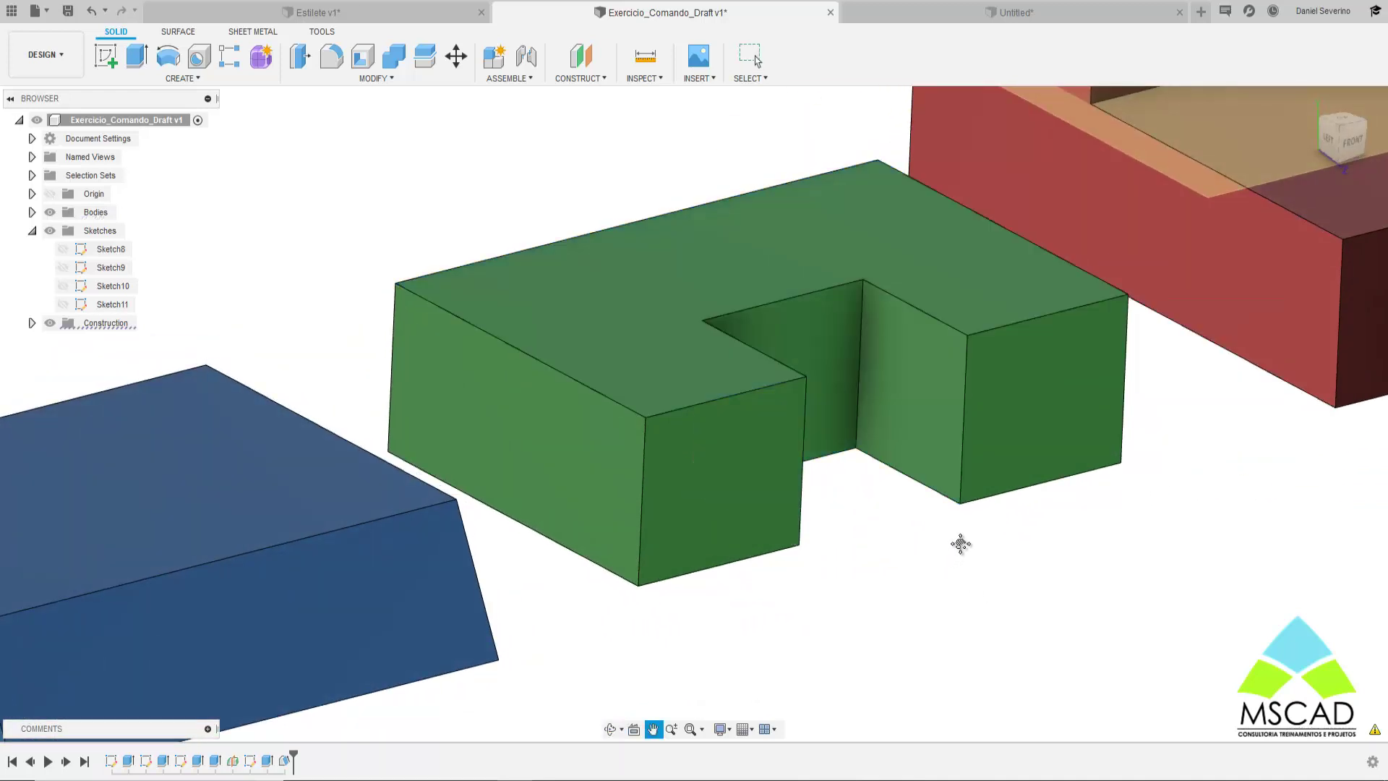
# - Trial a 25° draft on the green block's pocket wall, then cancel it
pyautogui.moveTo(961, 542)
pyautogui.mouseDown(button='middle')
pyautogui.moveTo(944, 578)
pyautogui.moveTo(939, 546)
pyautogui.moveTo(938, 574)
pyautogui.mouseUp(button='middle')
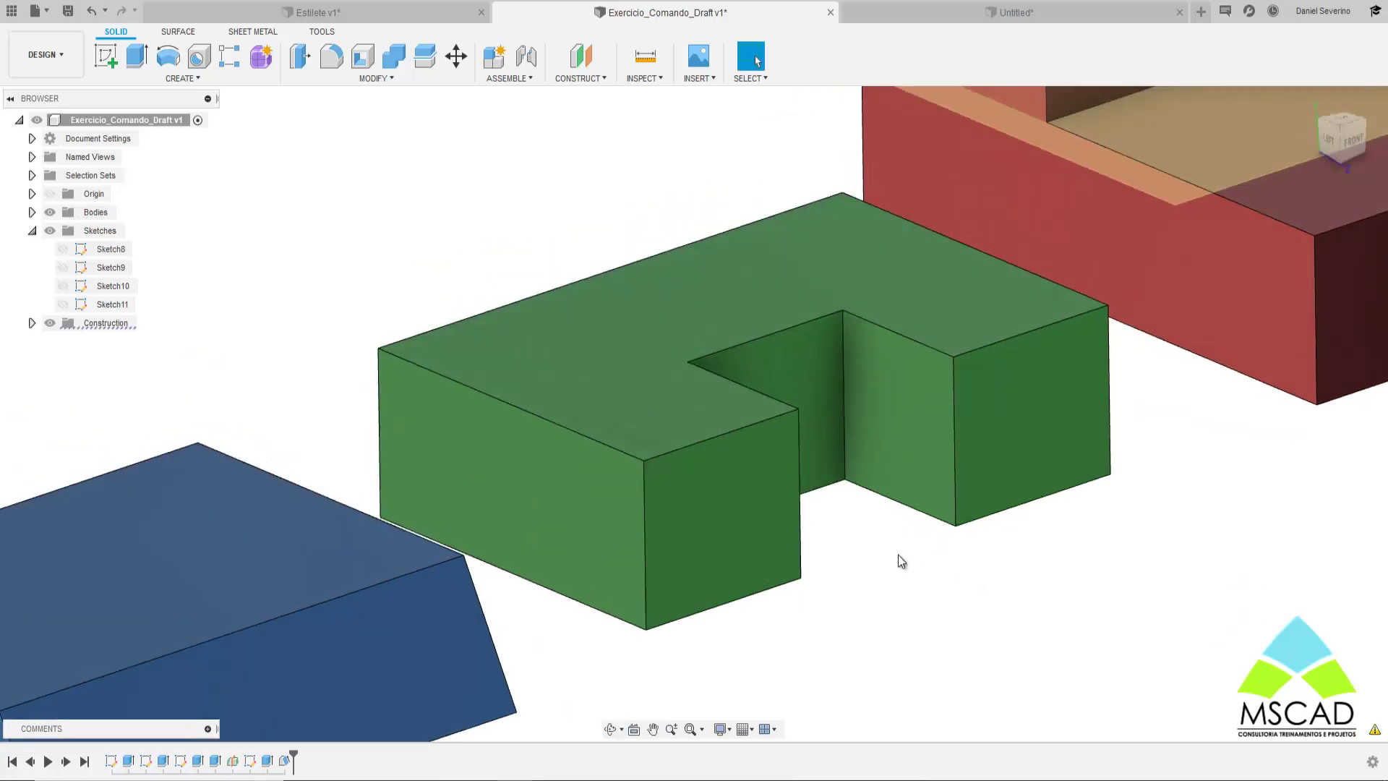
pyautogui.click(394, 80)
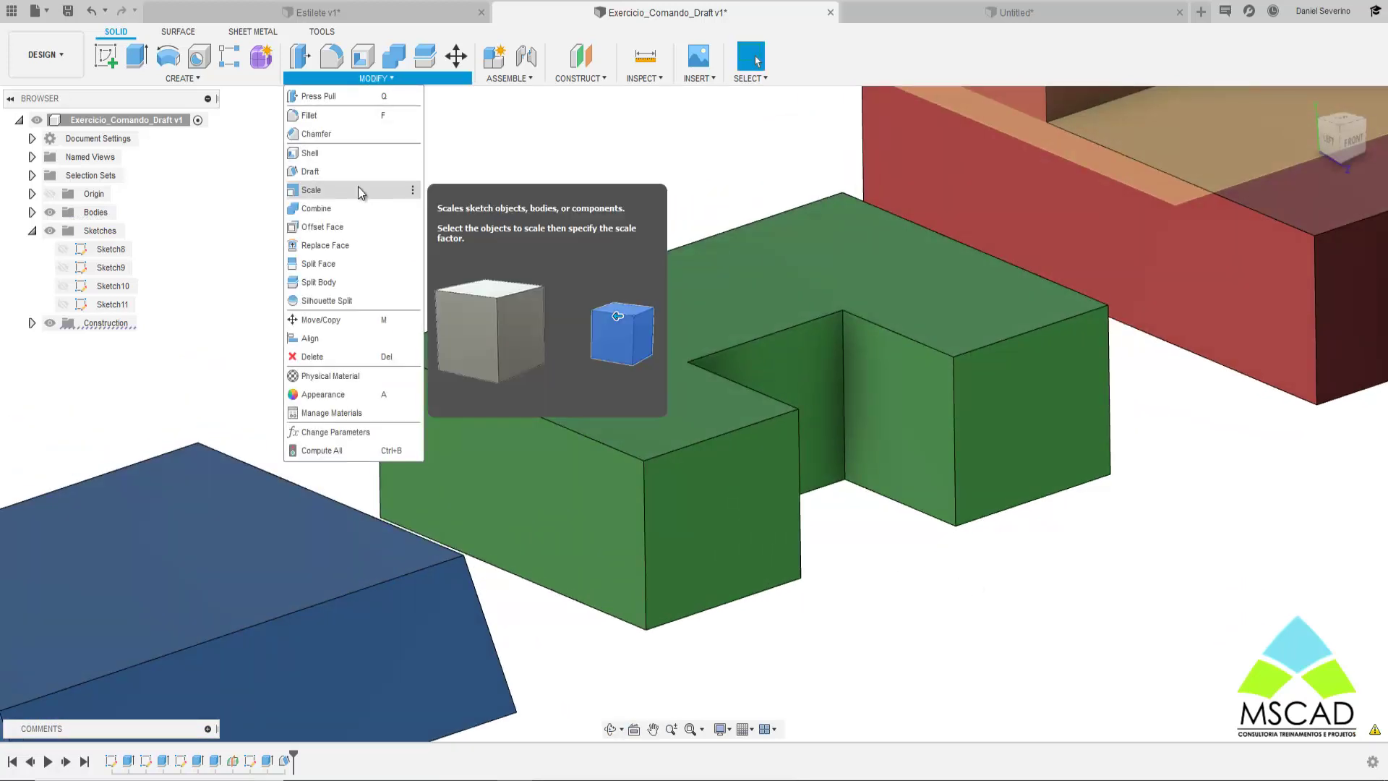
pyautogui.click(359, 173)
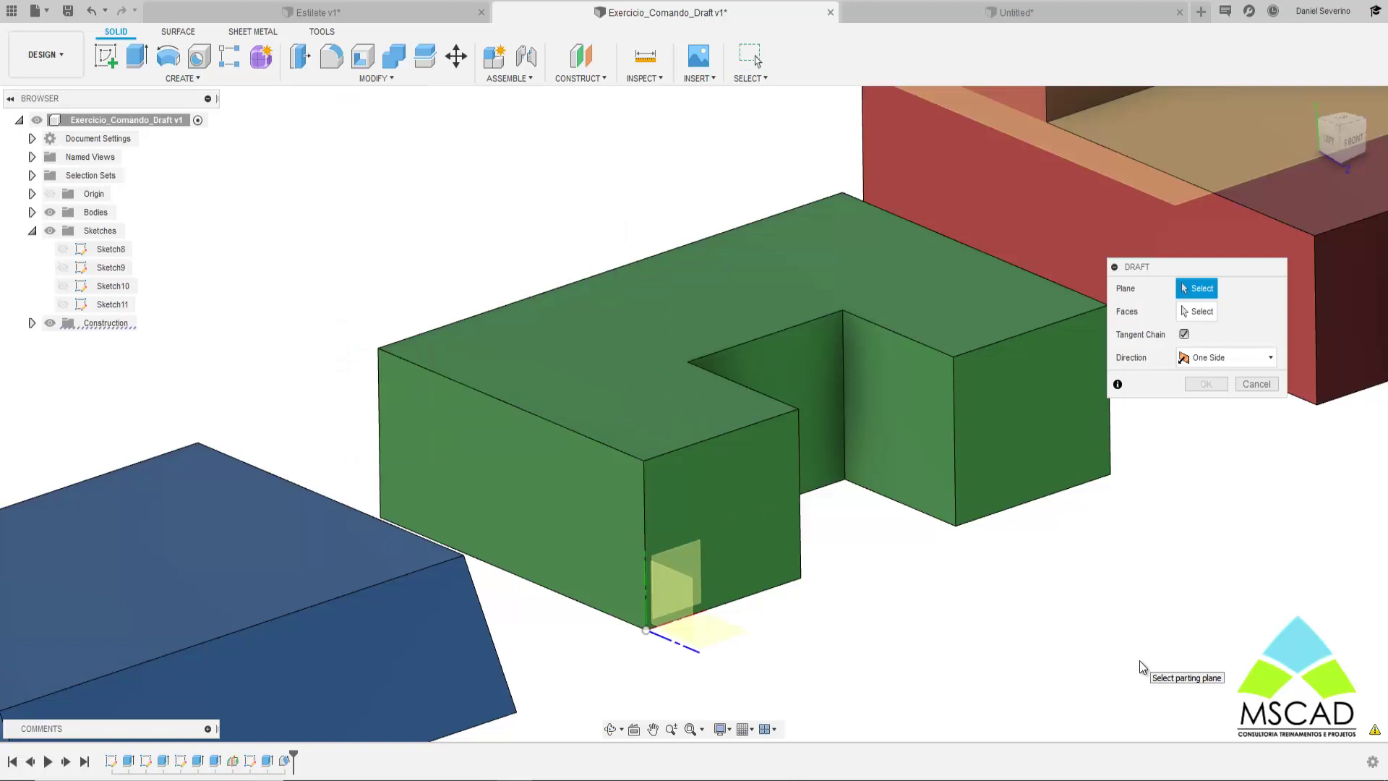
pyautogui.click(833, 277)
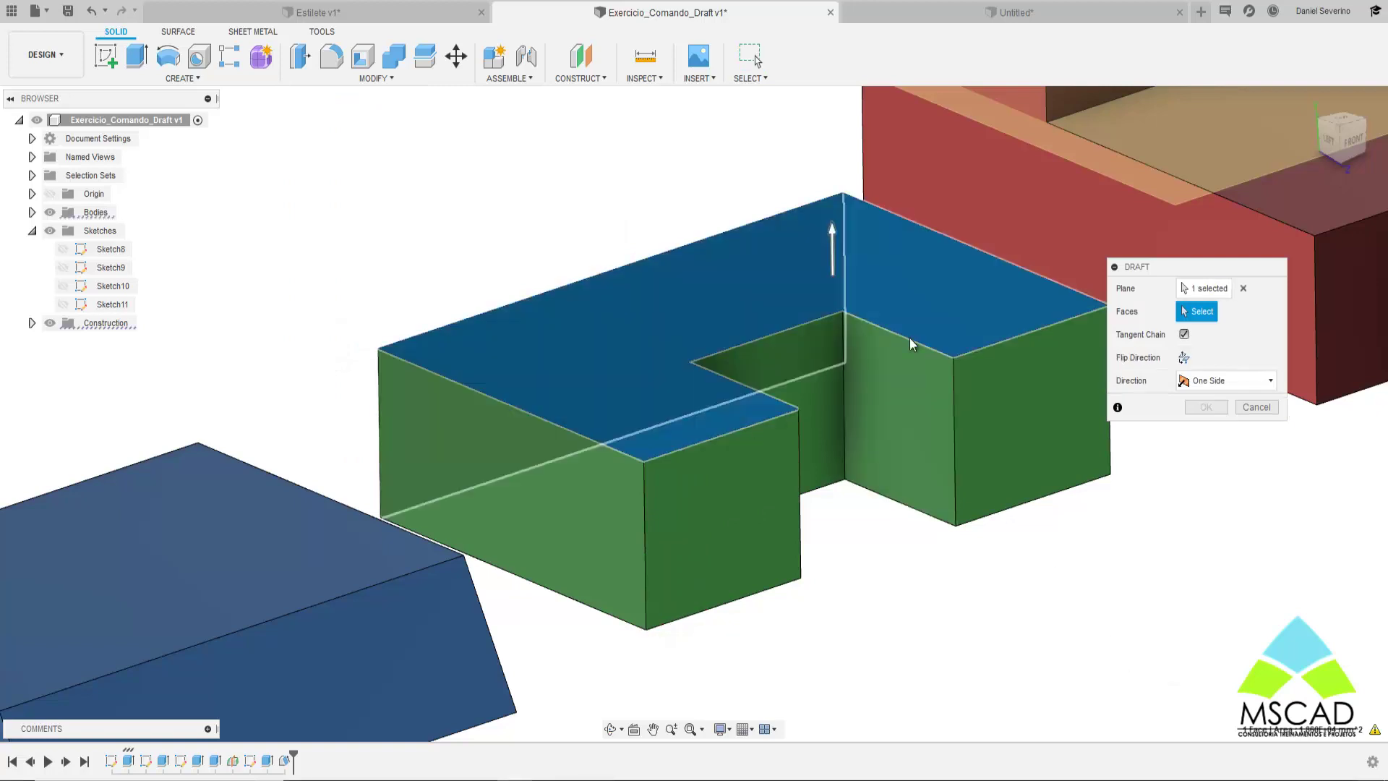
pyautogui.click(788, 384)
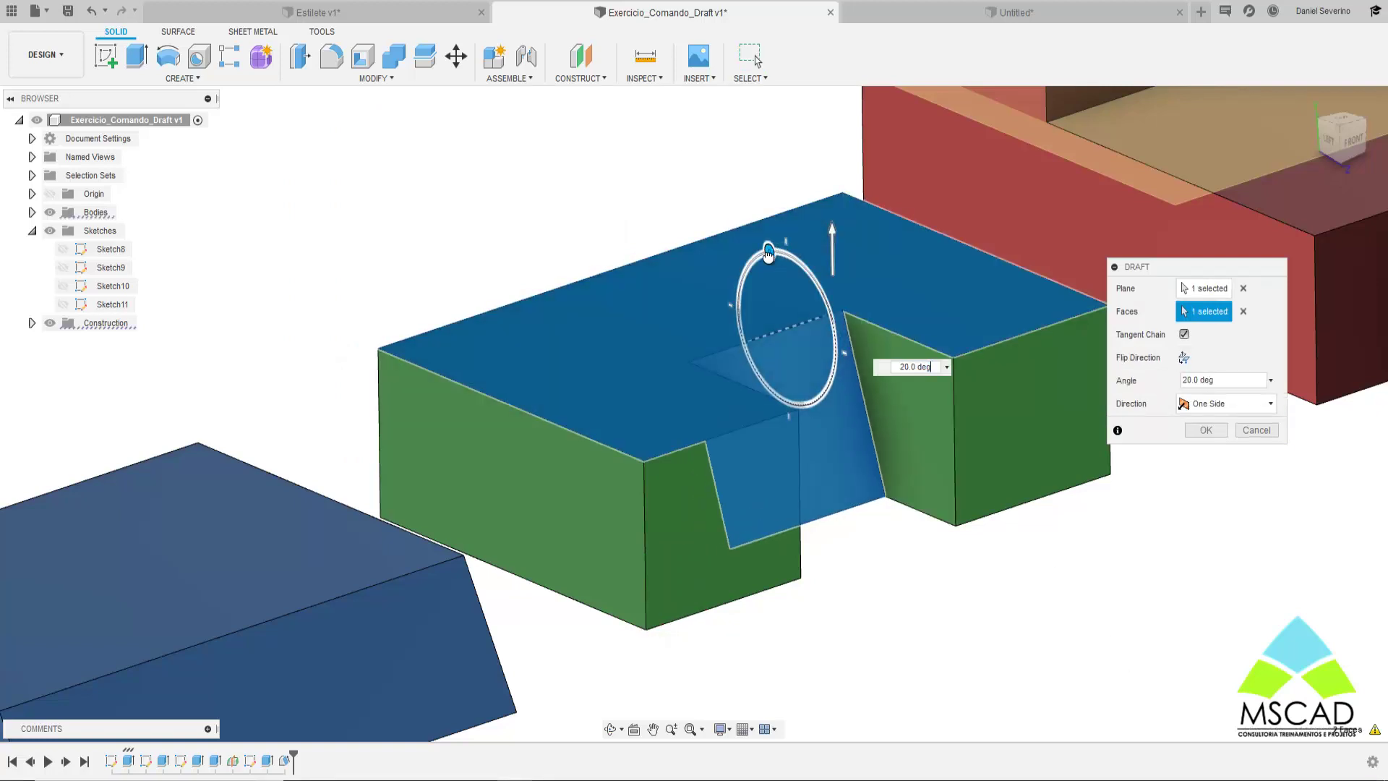
pyautogui.write('25')
pyautogui.press('Return')
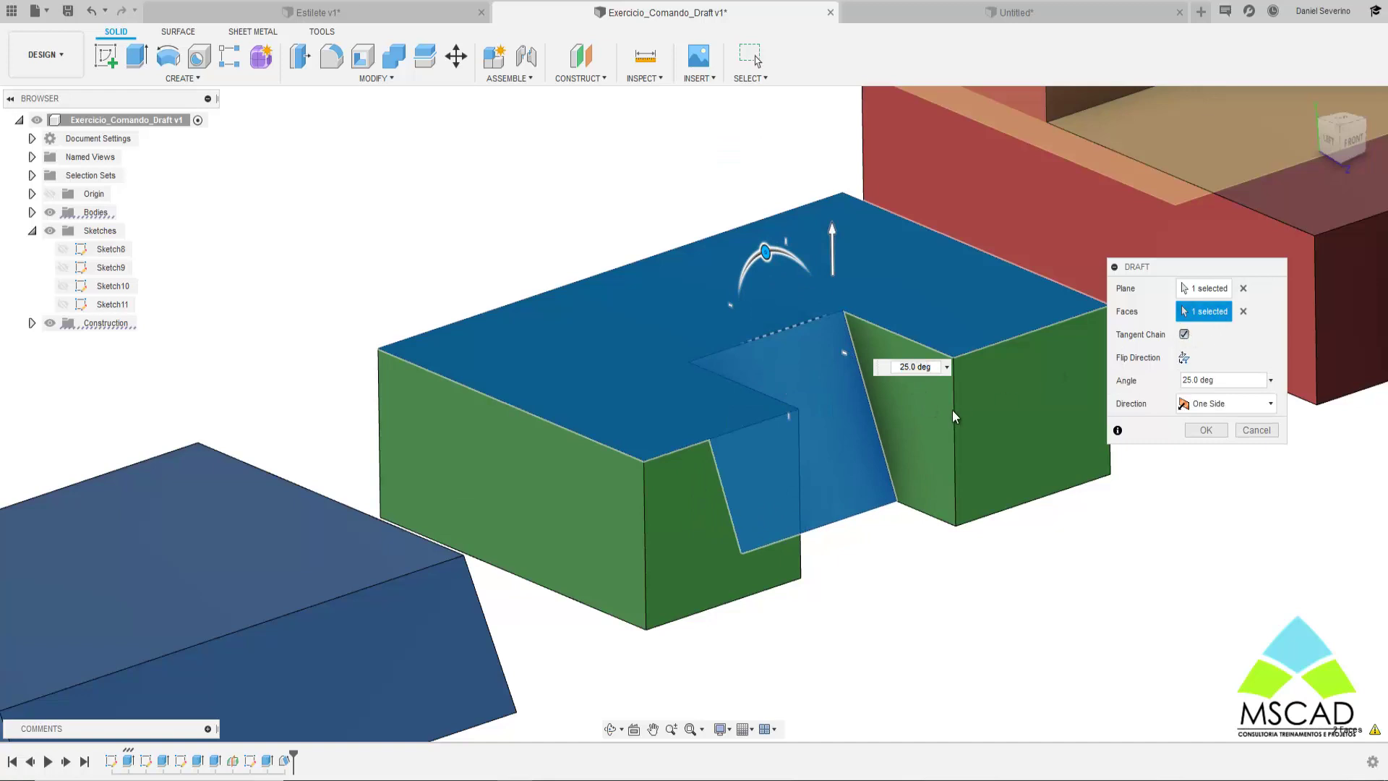
pyautogui.click(1243, 311)
pyautogui.click(856, 403)
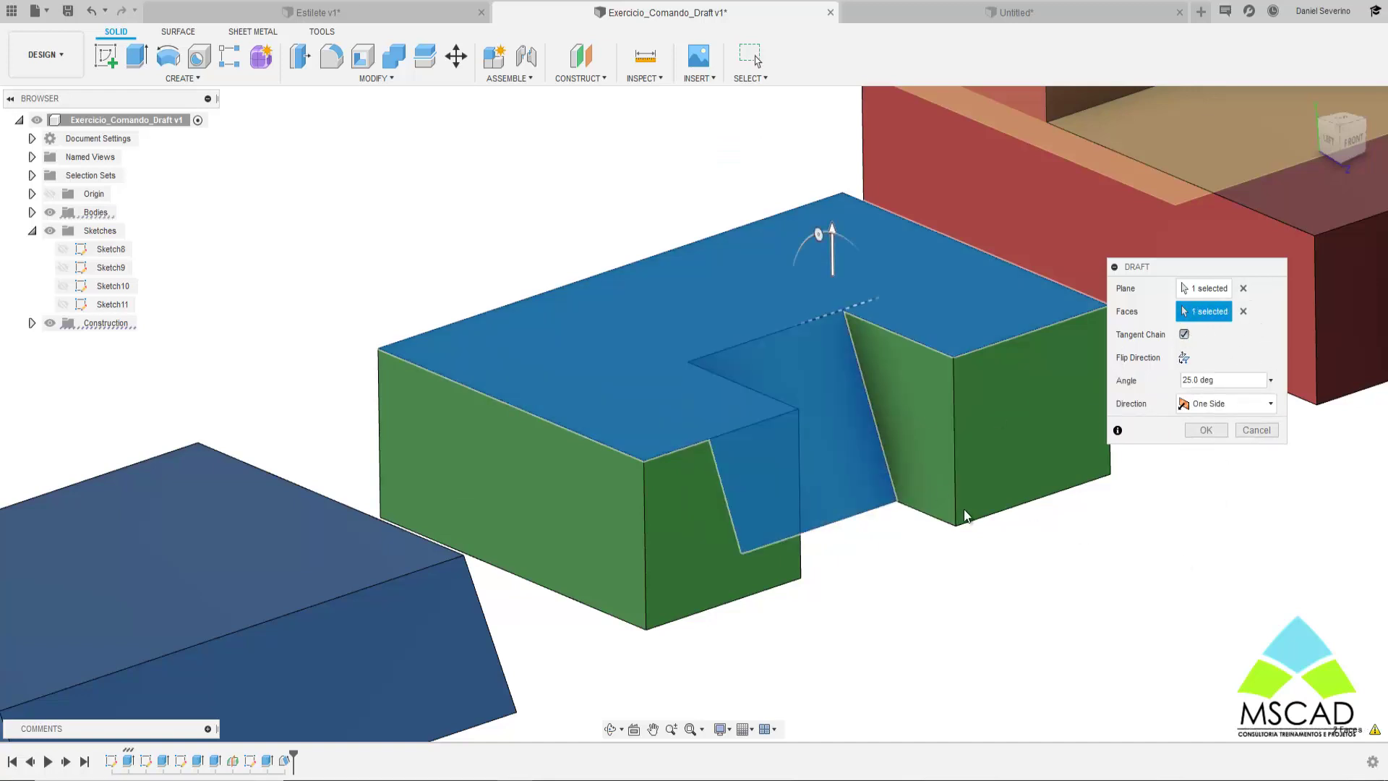
pyautogui.press('Escape')
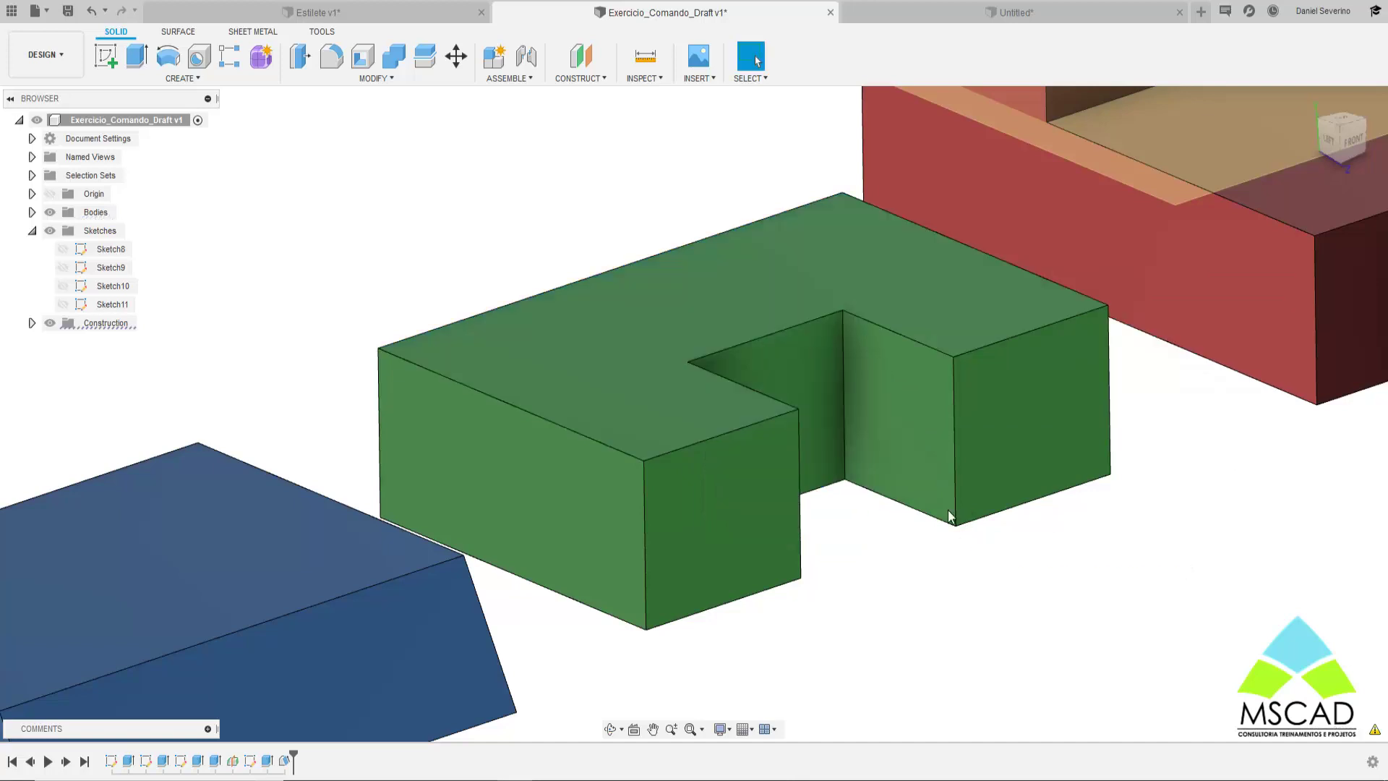
# - Start a new draft using the top face as Plane and the pocket walls as Faces
pyautogui.click(397, 83)
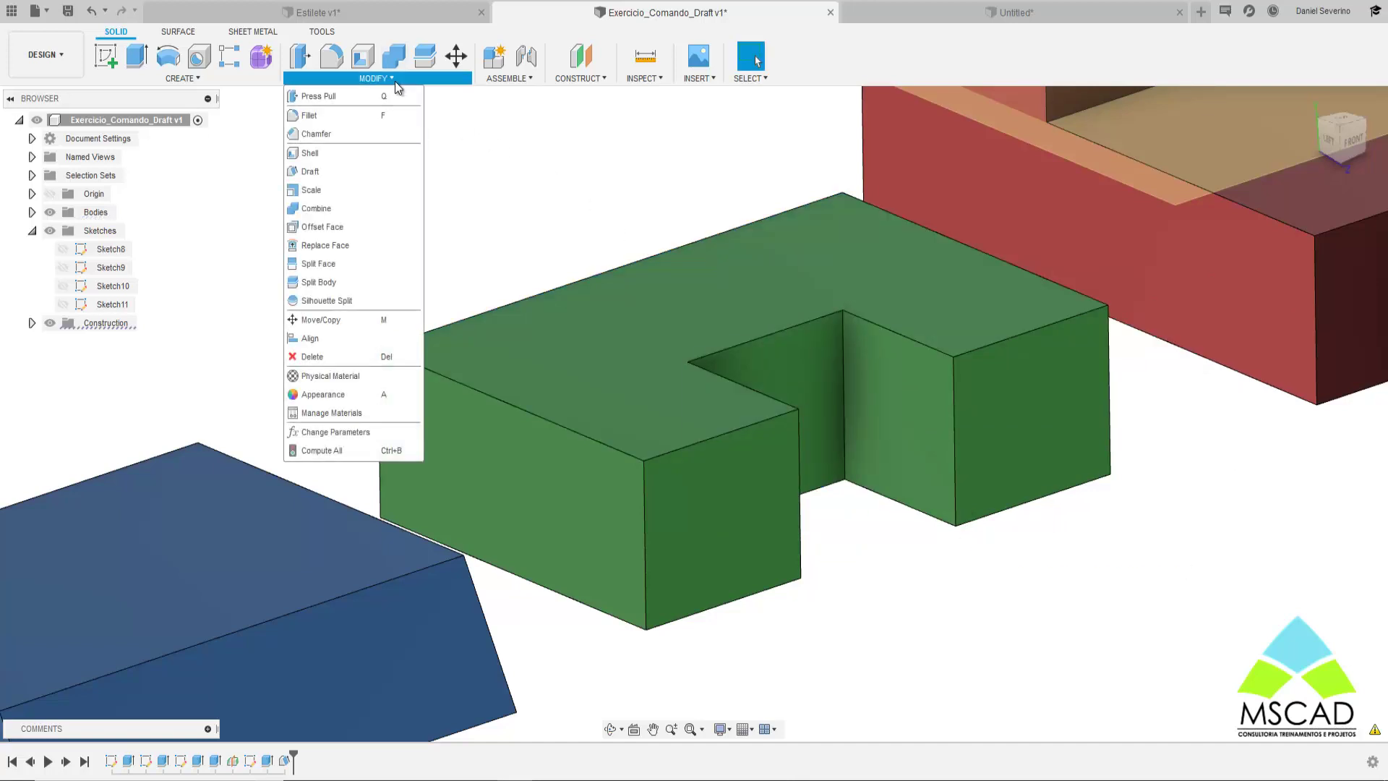
pyautogui.click(311, 172)
pyautogui.click(849, 271)
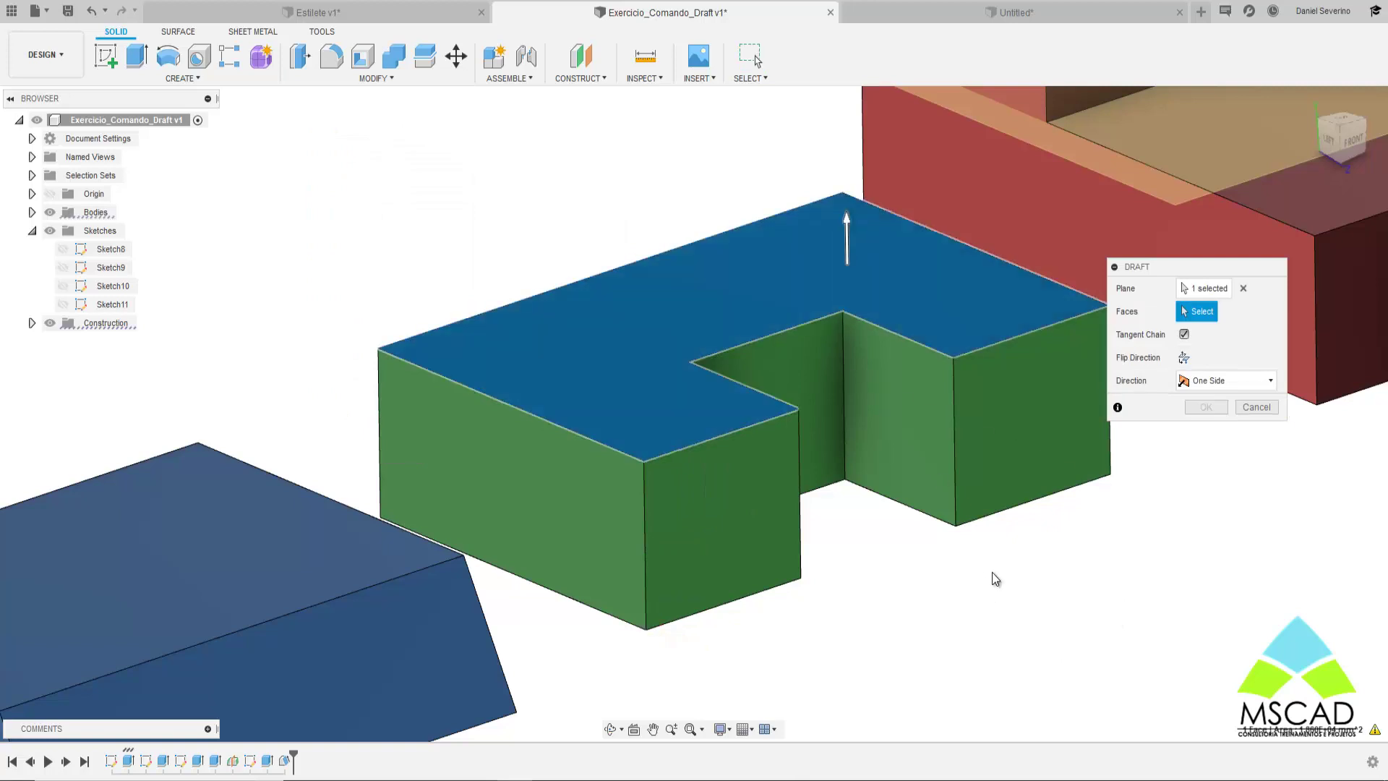
pyautogui.click(923, 391)
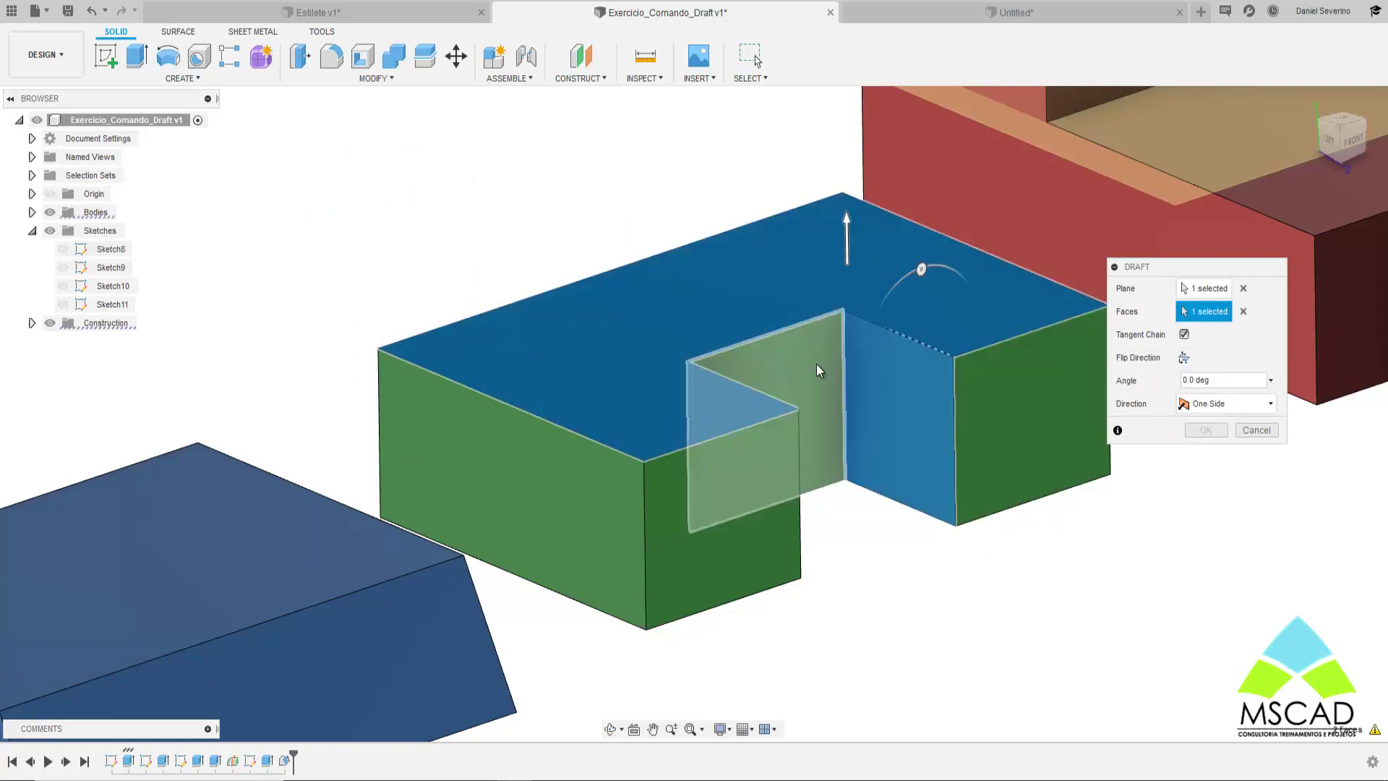
pyautogui.click(817, 363)
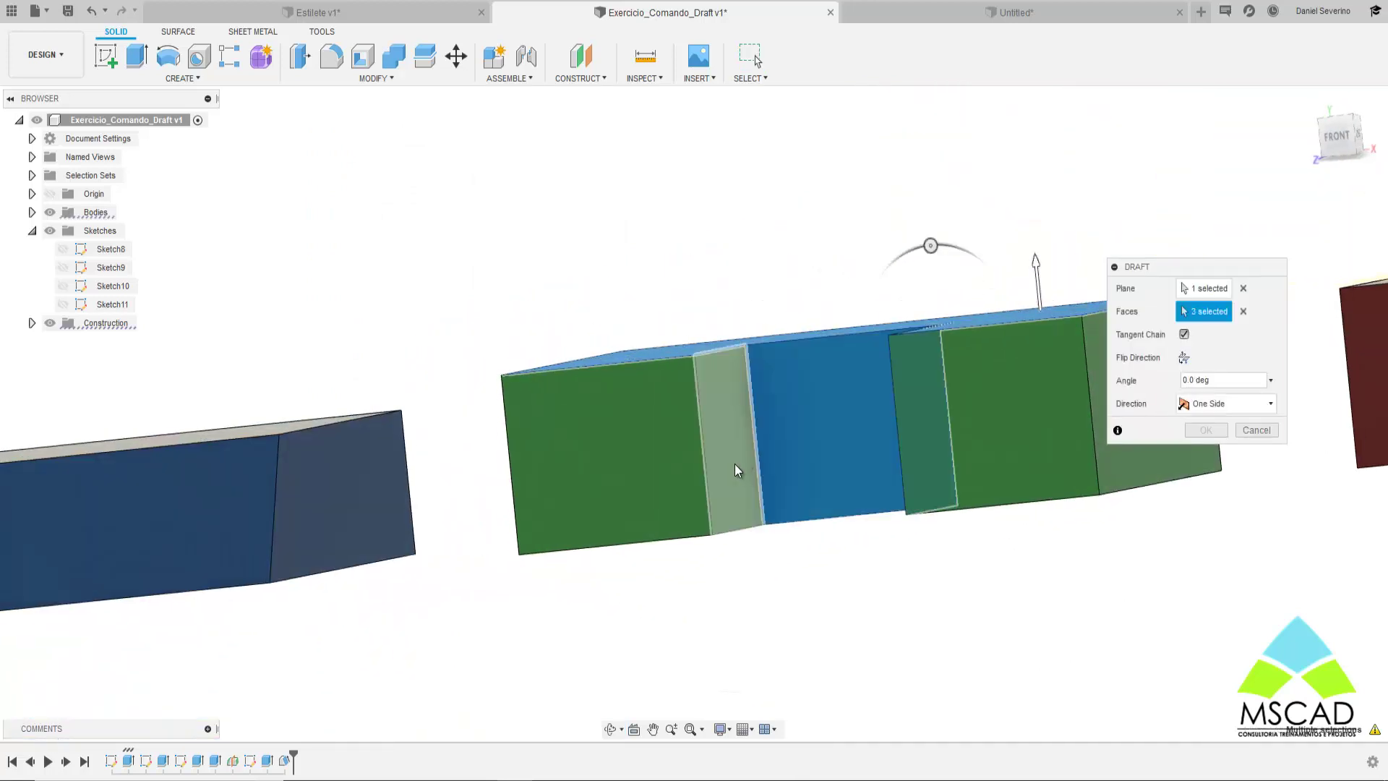
pyautogui.moveTo(894, 511)
pyautogui.keyDown('shift'); pyautogui.mouseDown(button='middle')
pyautogui.moveTo(832, 546)
pyautogui.moveTo(899, 567)
pyautogui.moveTo(1125, 522)
pyautogui.mouseUp(button='middle'); pyautogui.keyUp('shift')
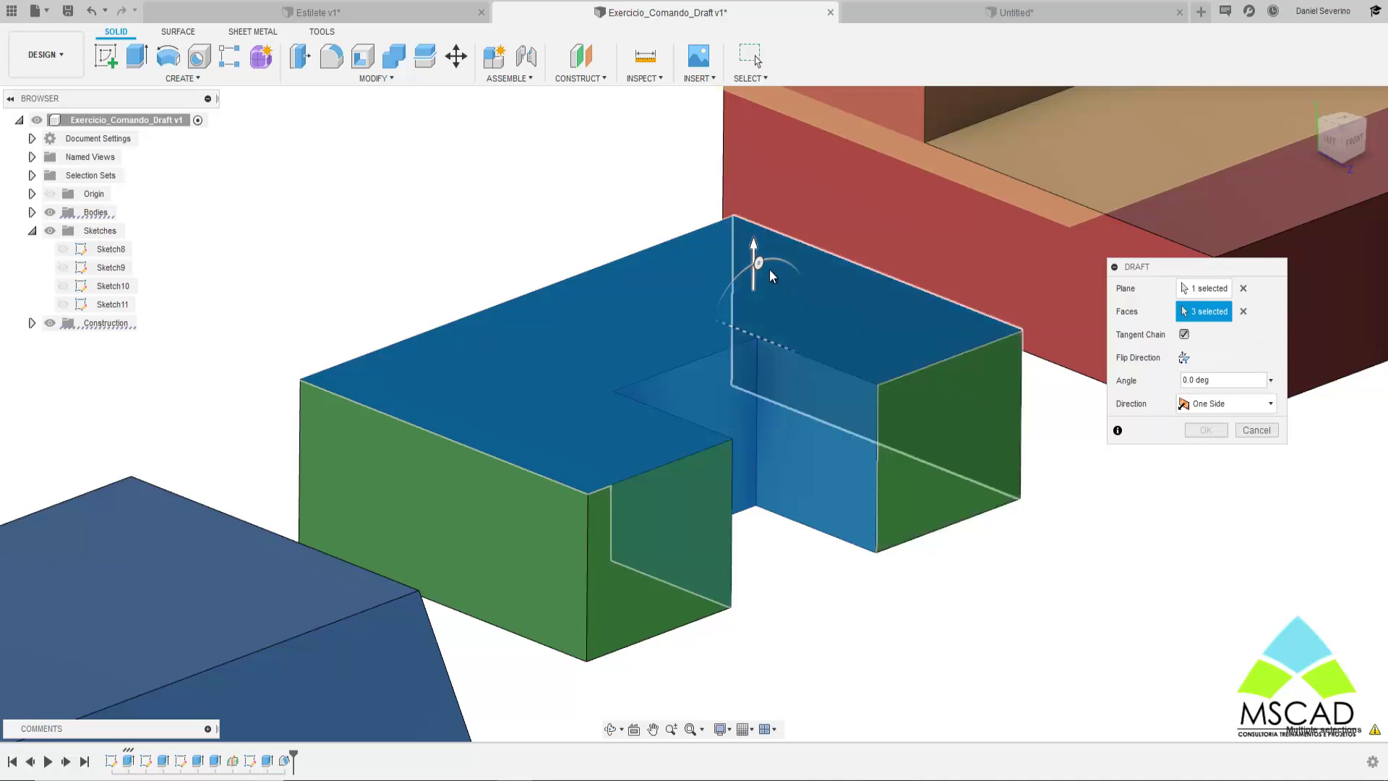
# - Set the pocket wall draft angle to 15° and commit it
pyautogui.moveTo(758, 262); pyautogui.dragTo(776, 260)
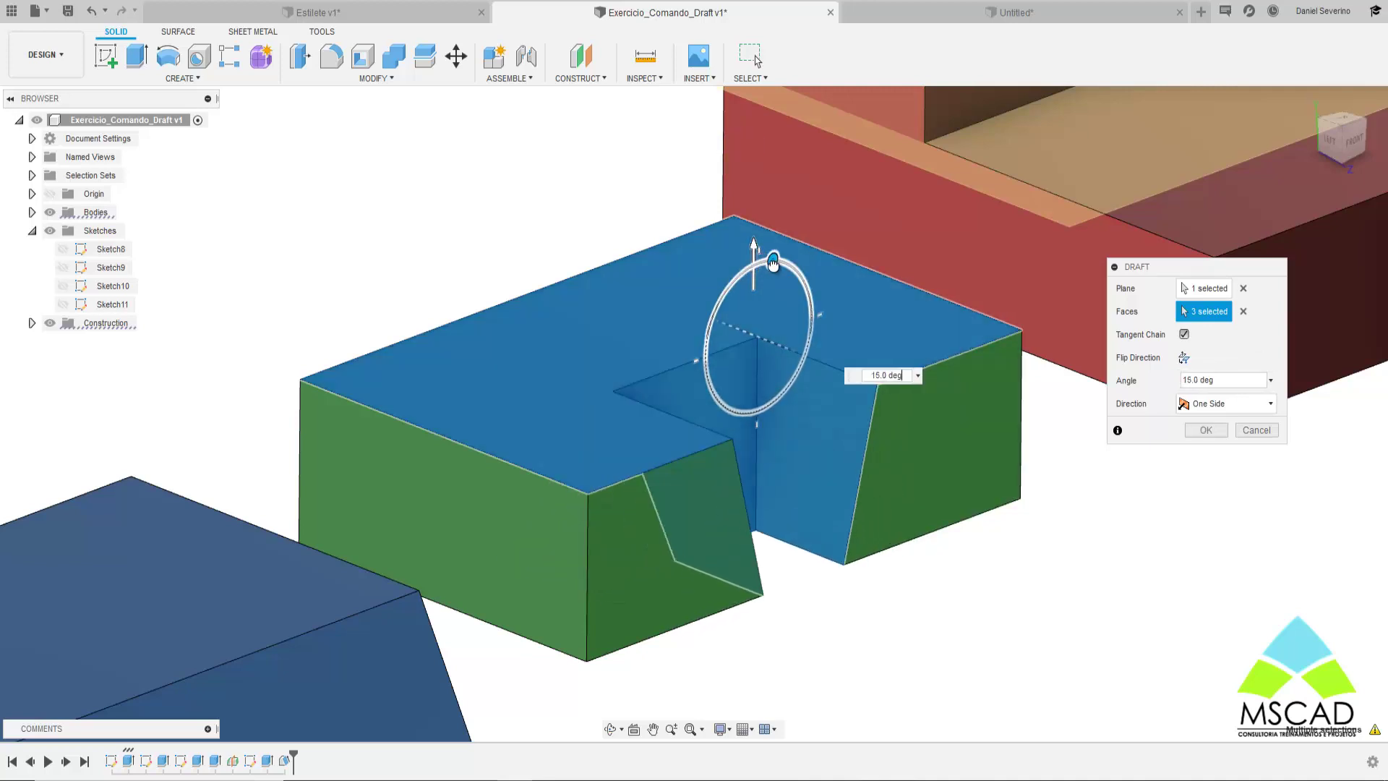
pyautogui.keyDown('shift'); pyautogui.moveTo(931, 493); pyautogui.dragTo(889, 316, button='middle'); pyautogui.keyUp('shift')
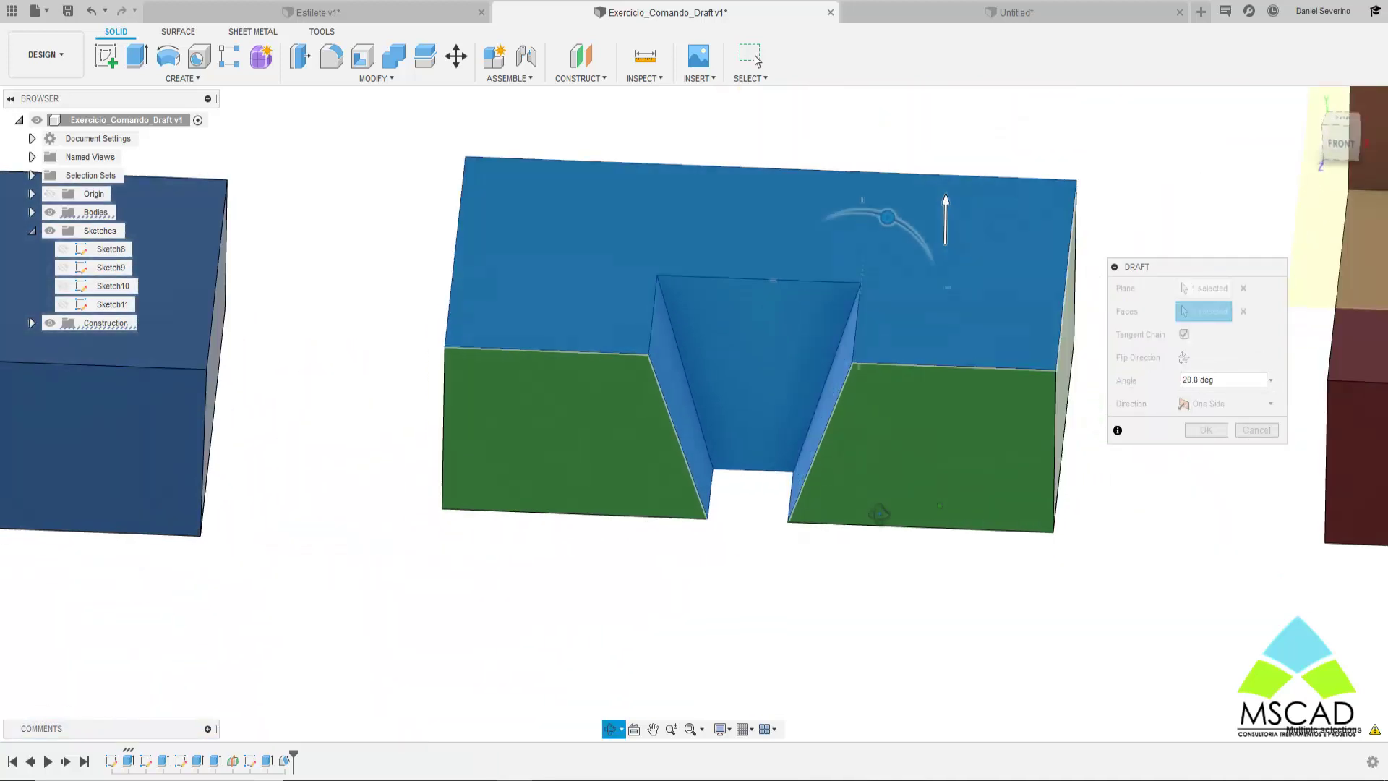
pyautogui.moveTo(890, 232); pyautogui.dragTo(842, 239)
pyautogui.moveTo(843, 238)
pyautogui.keyDown('shift'); pyautogui.mouseDown(button='middle')
pyautogui.moveTo(861, 293)
pyautogui.moveTo(883, 296)
pyautogui.mouseUp(button='middle'); pyautogui.keyUp('shift')
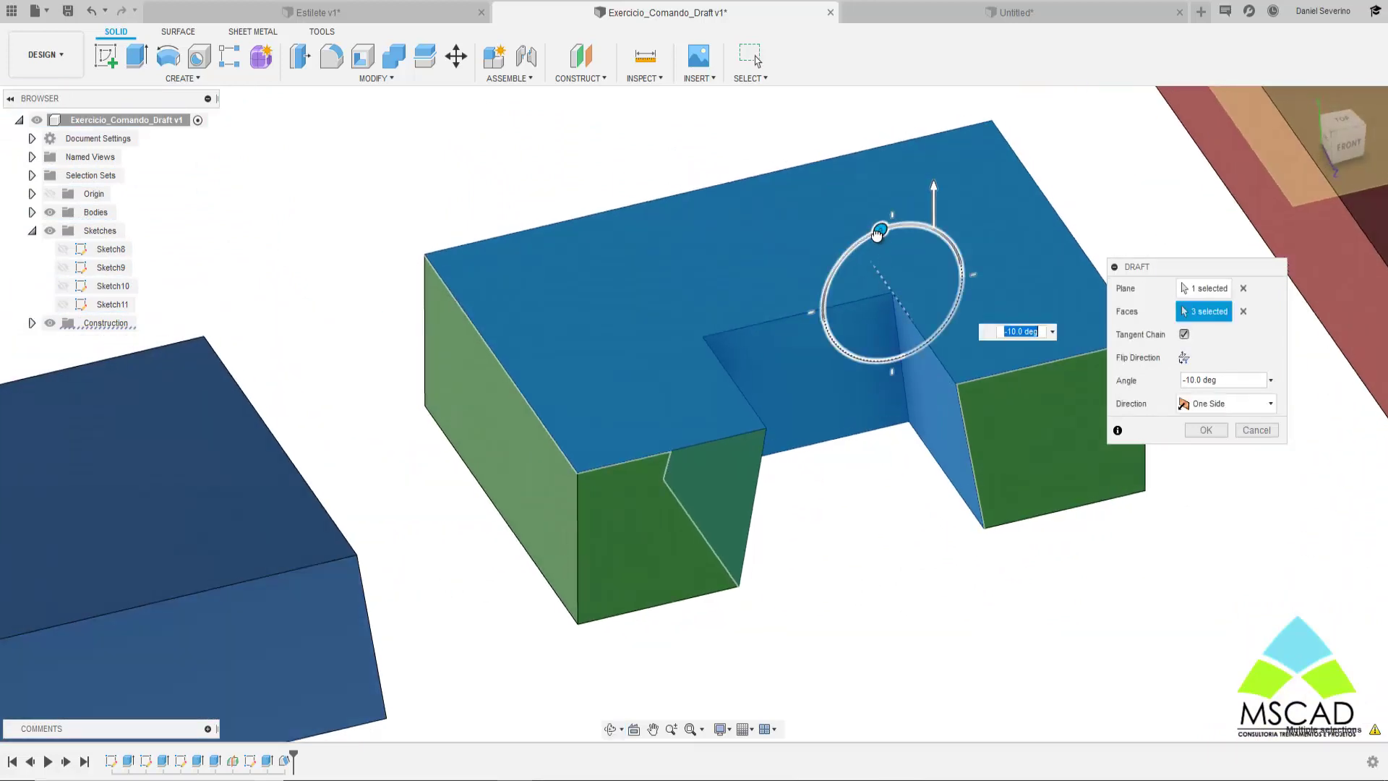
pyautogui.moveTo(878, 230); pyautogui.dragTo(908, 227)
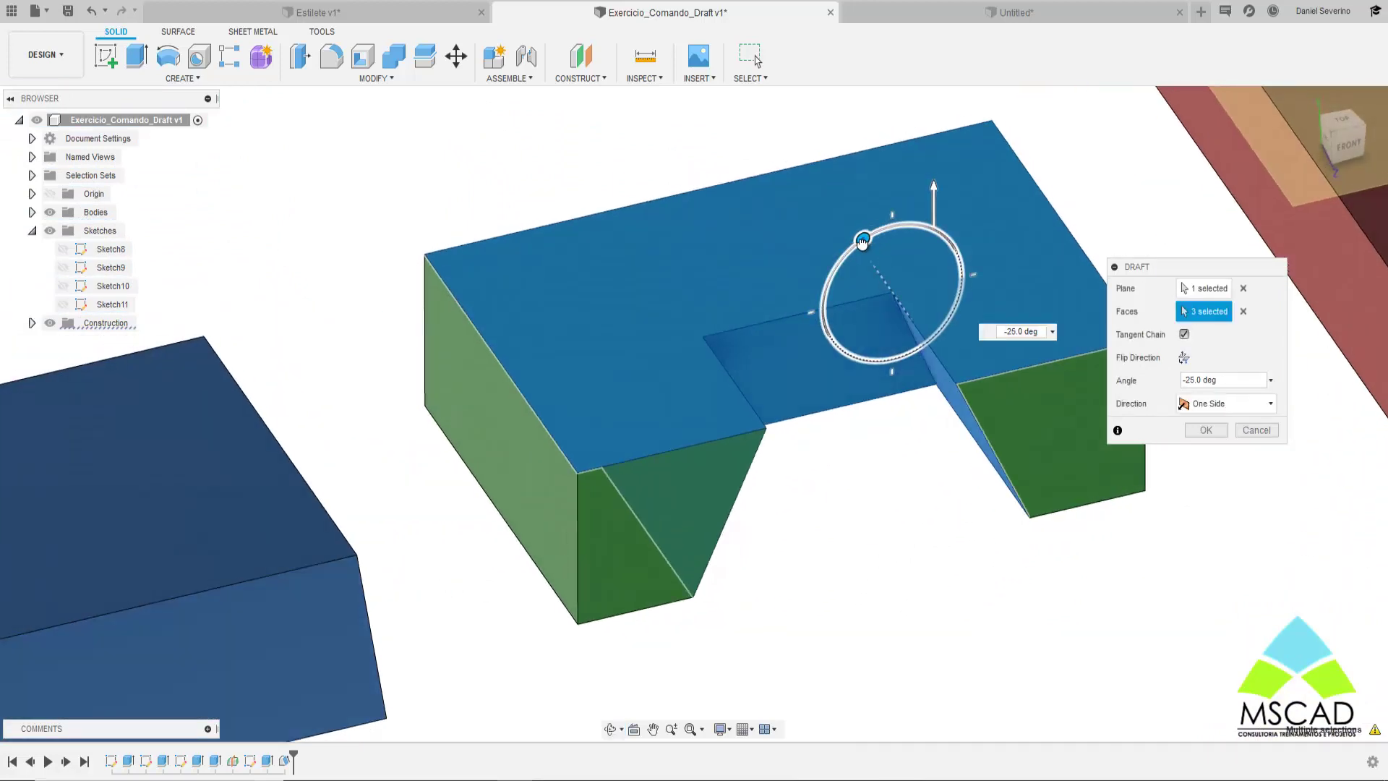
pyautogui.moveTo(893, 426)
pyautogui.keyDown('shift'); pyautogui.mouseDown(button='middle')
pyautogui.moveTo(912, 379)
pyautogui.moveTo(915, 413)
pyautogui.moveTo(957, 467)
pyautogui.mouseUp(button='middle'); pyautogui.keyUp('shift')
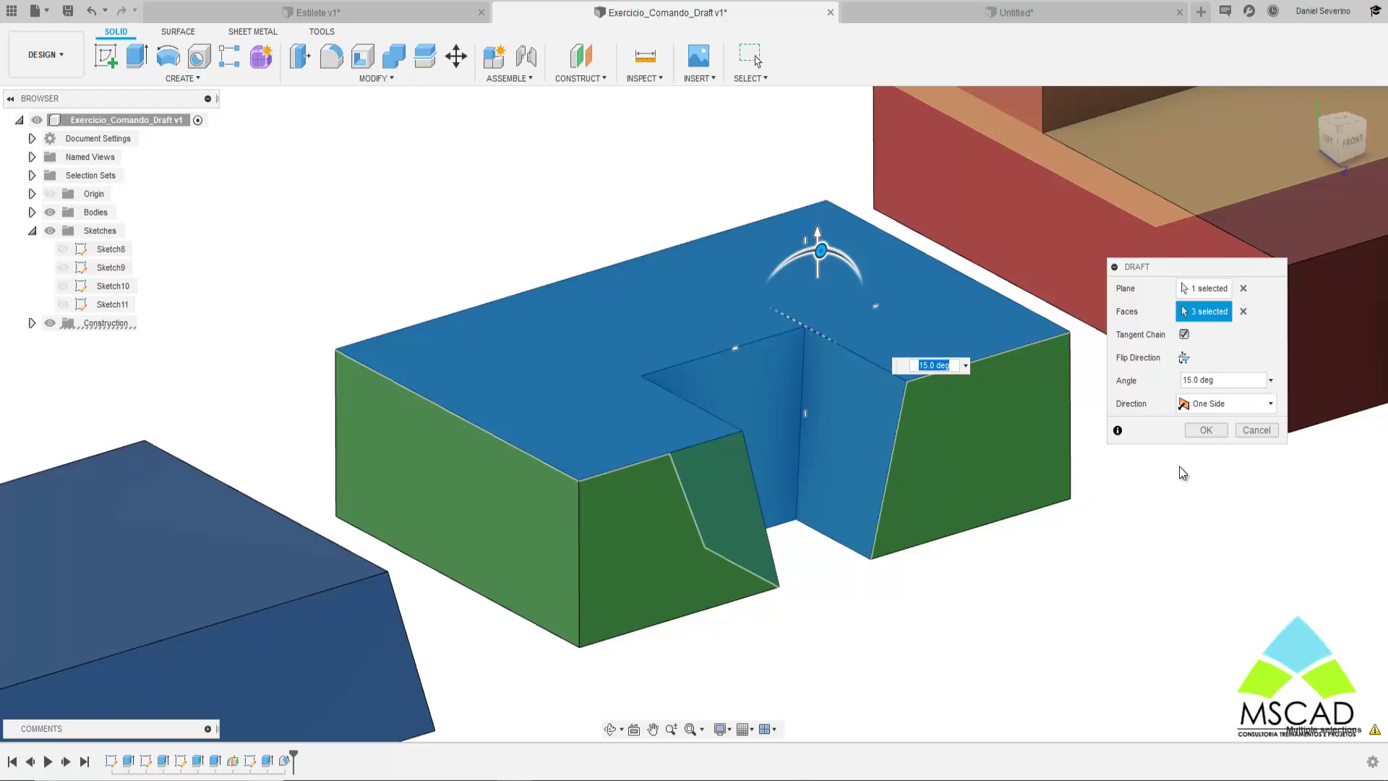
pyautogui.click(1203, 431)
pyautogui.moveTo(1130, 508)
pyautogui.keyDown('shift'); pyautogui.mouseDown(button='middle')
pyautogui.moveTo(1135, 406)
pyautogui.moveTo(1171, 502)
pyautogui.moveTo(1227, 518)
pyautogui.moveTo(1194, 487)
pyautogui.moveTo(1145, 497)
pyautogui.moveTo(1047, 458)
pyautogui.moveTo(1098, 602)
pyautogui.mouseUp(button='middle'); pyautogui.keyUp('shift')
pyautogui.press('Escape')
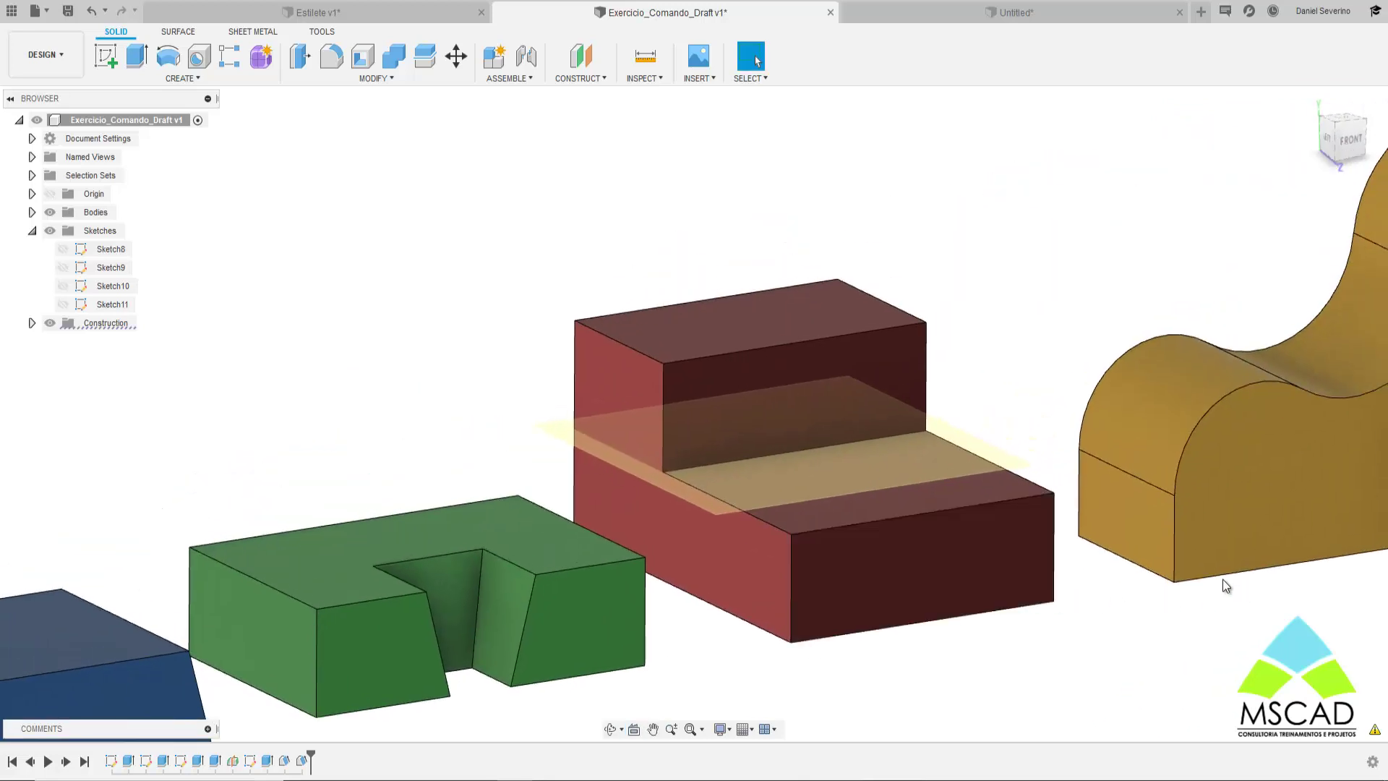
pyautogui.click(393, 81)
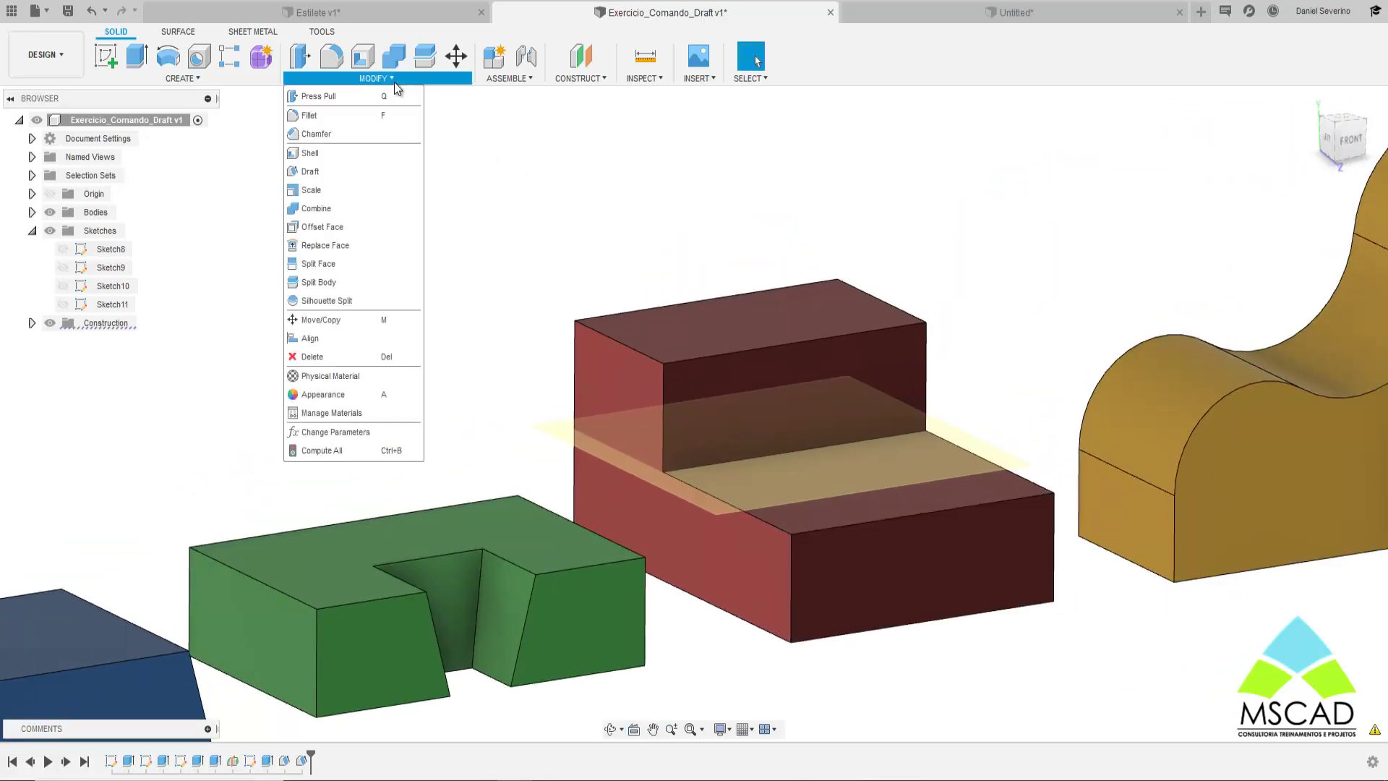
pyautogui.click(332, 173)
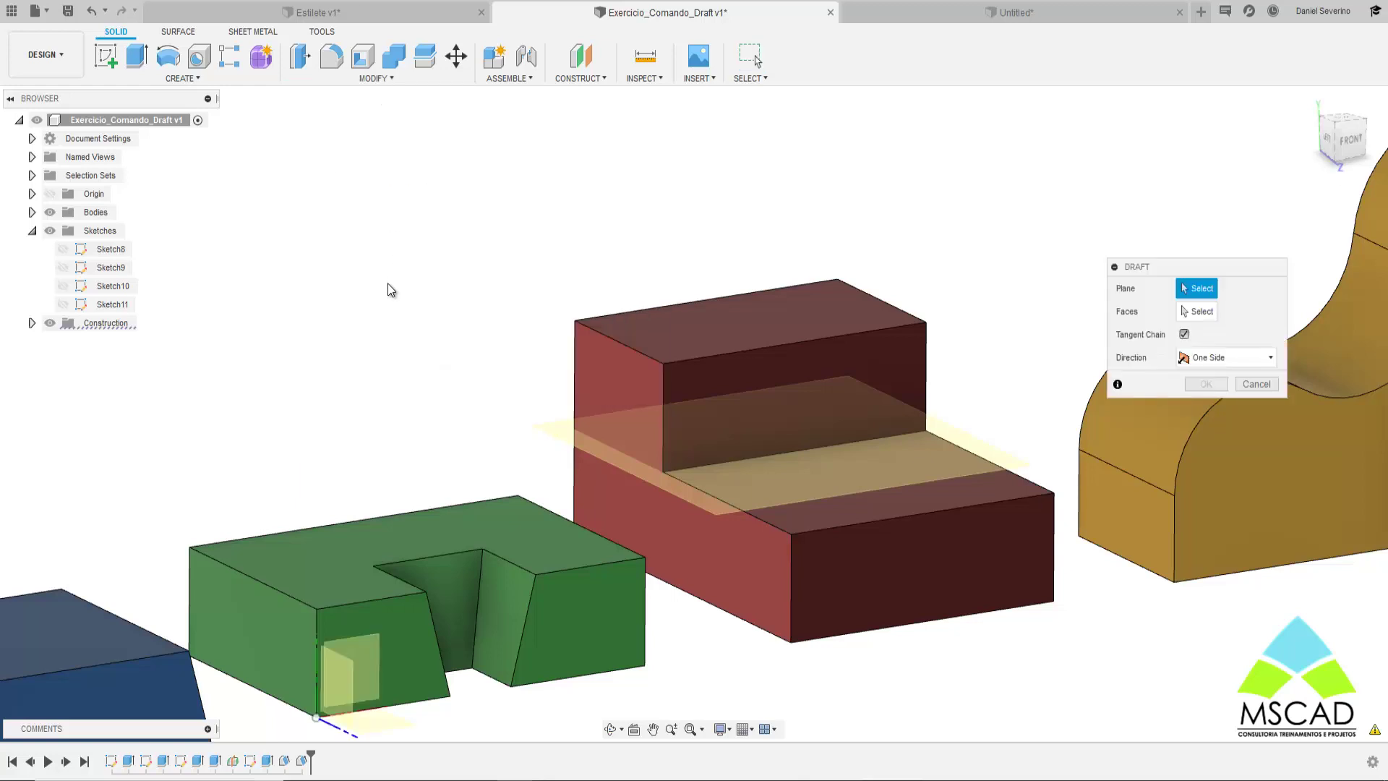
pyautogui.moveTo(390, 290)
pyautogui.keyDown('shift'); pyautogui.mouseDown(button='middle')
pyautogui.moveTo(902, 348)
pyautogui.moveTo(887, 424)
pyautogui.mouseUp(button='middle'); pyautogui.keyUp('shift')
pyautogui.scroll(5, 887, 423)
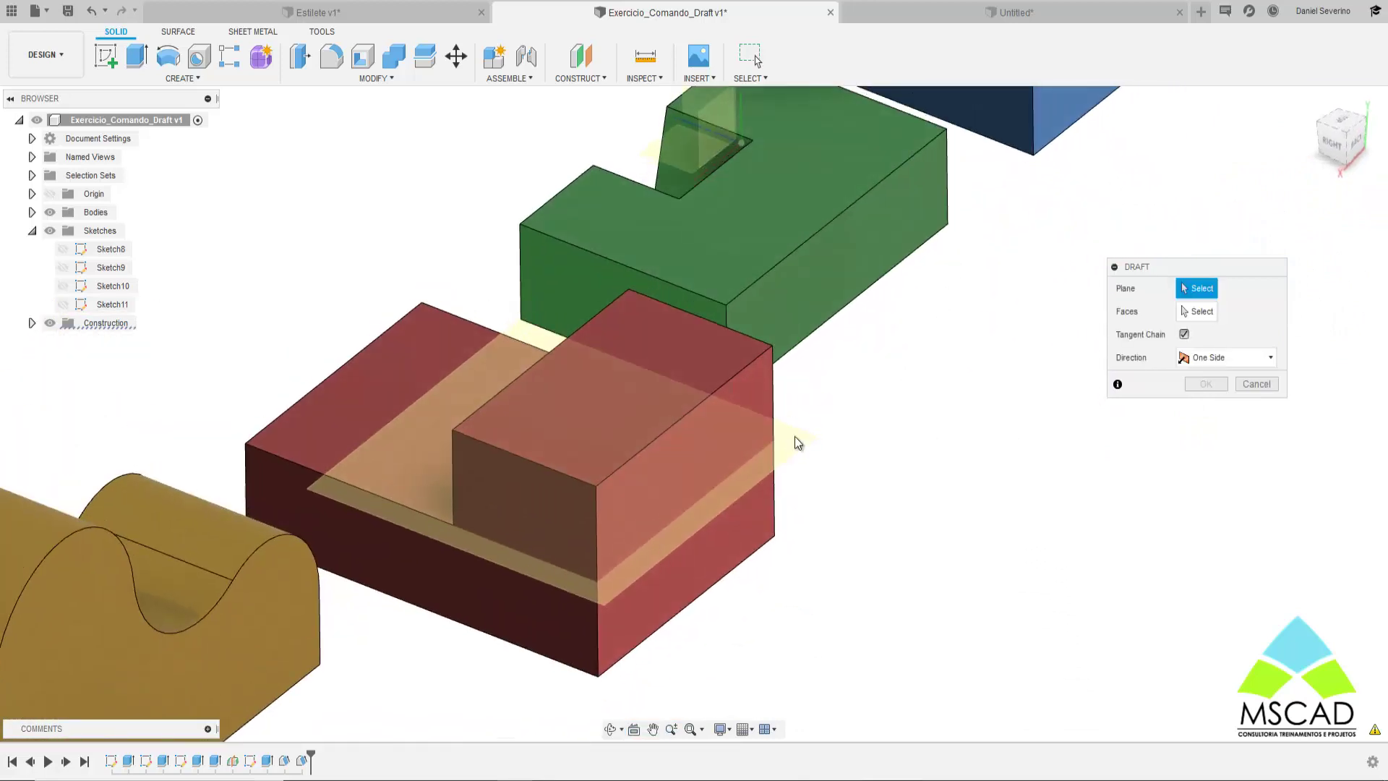
pyautogui.click(619, 374)
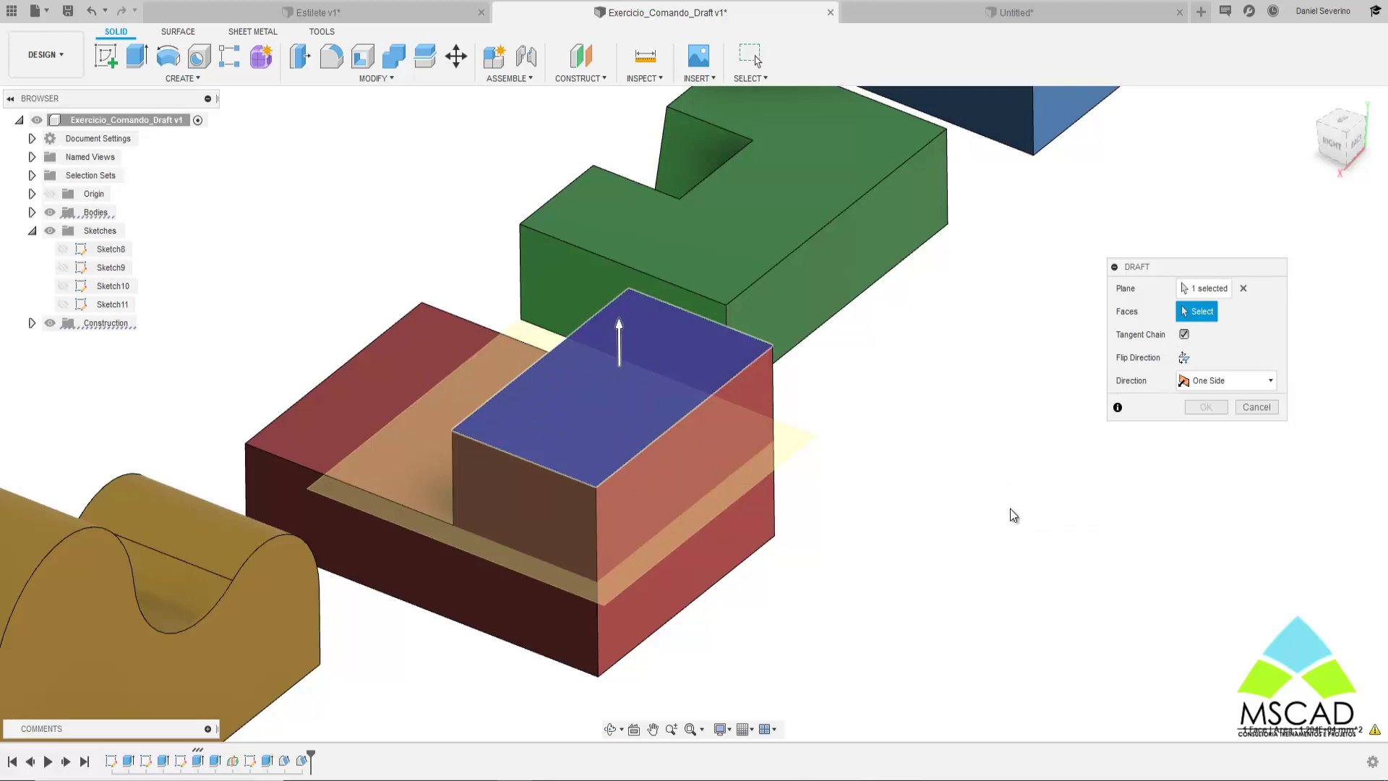
pyautogui.click(725, 425)
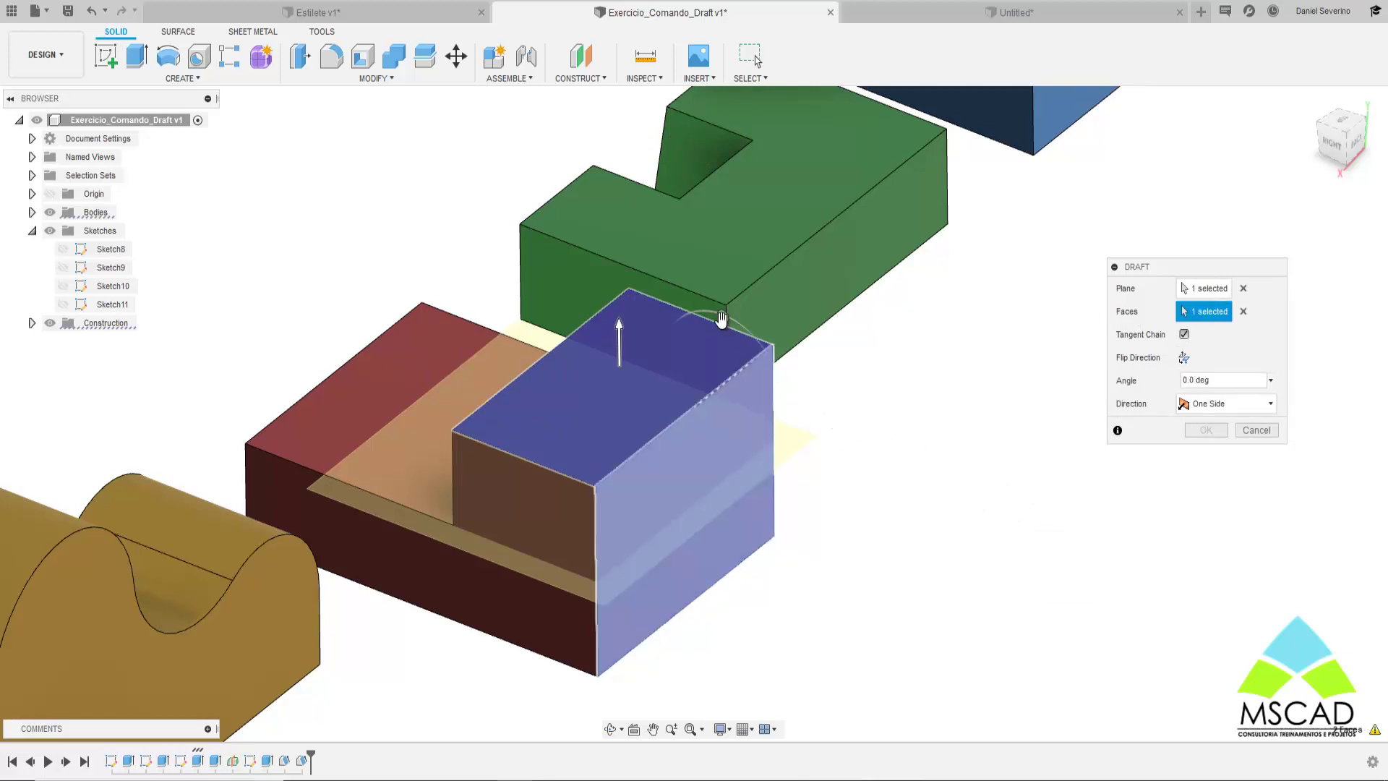
pyautogui.moveTo(687, 352); pyautogui.dragTo(666, 350)
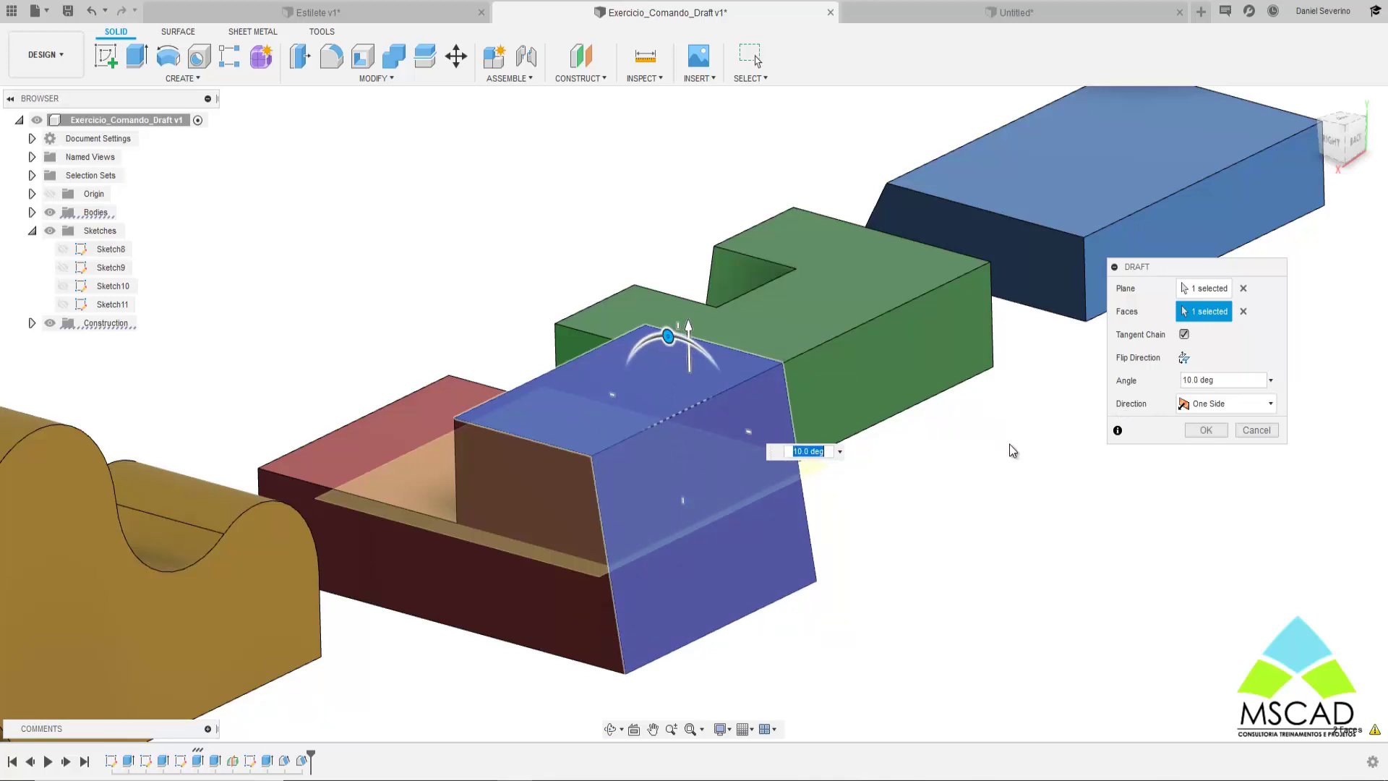
pyautogui.press('Escape')
# - Draft the red block's front face about the mid-height plane, with the angle returned to 0°
pyautogui.click(379, 78)
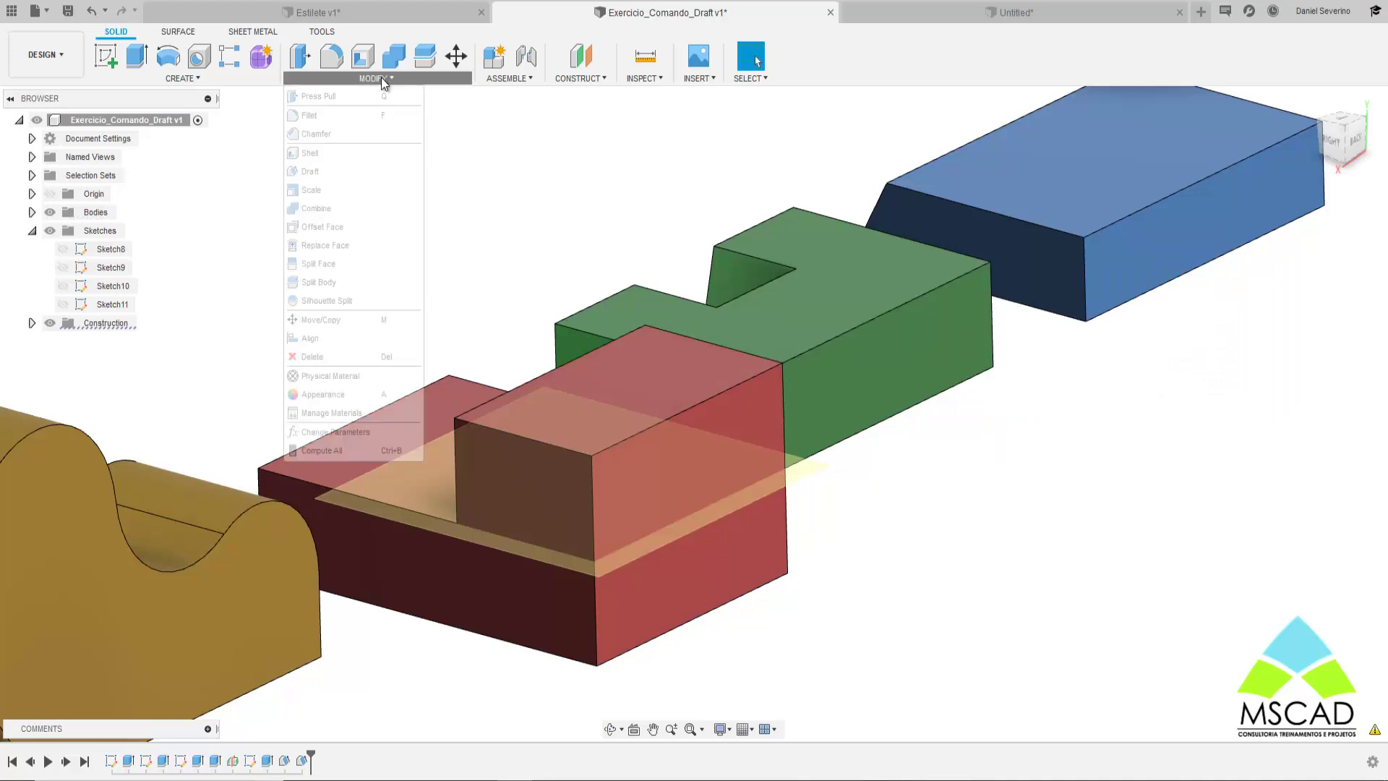
pyautogui.click(362, 171)
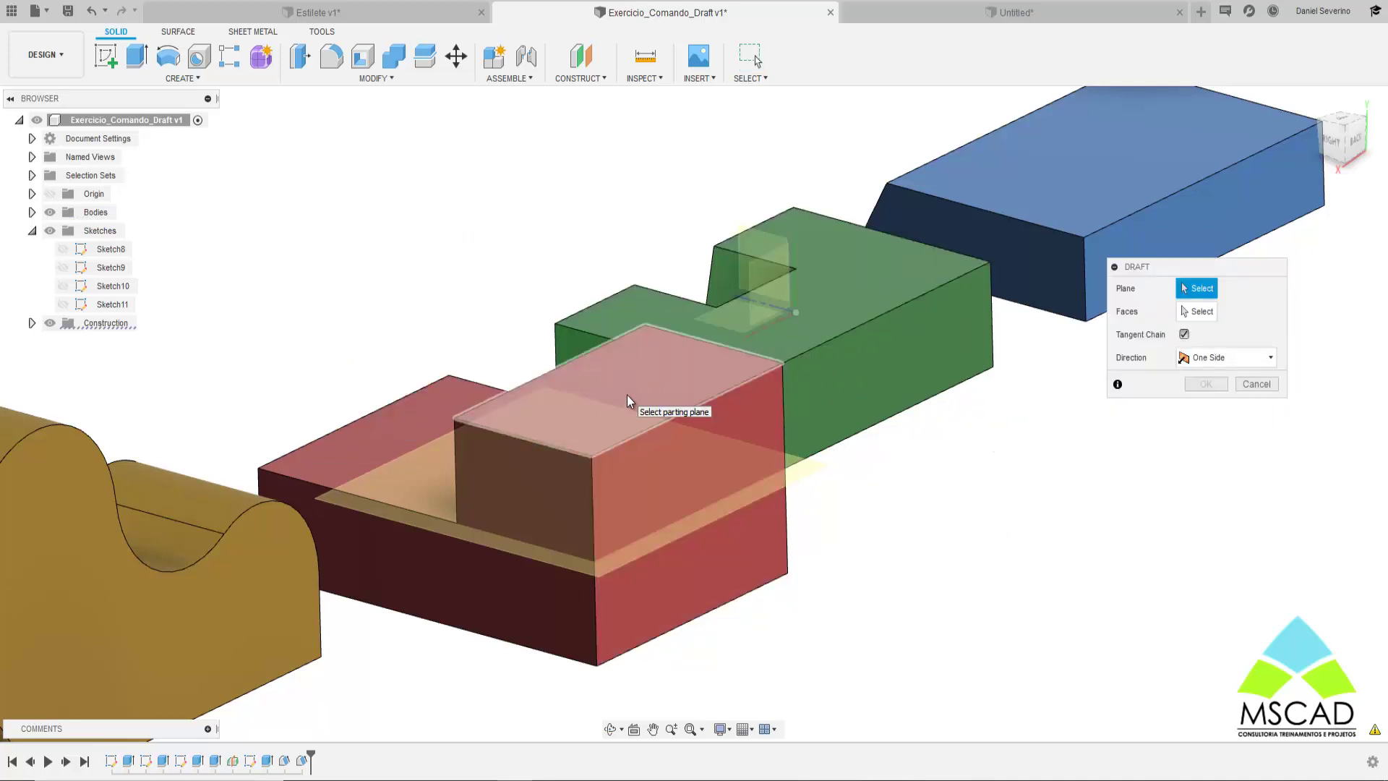
pyautogui.click(809, 473)
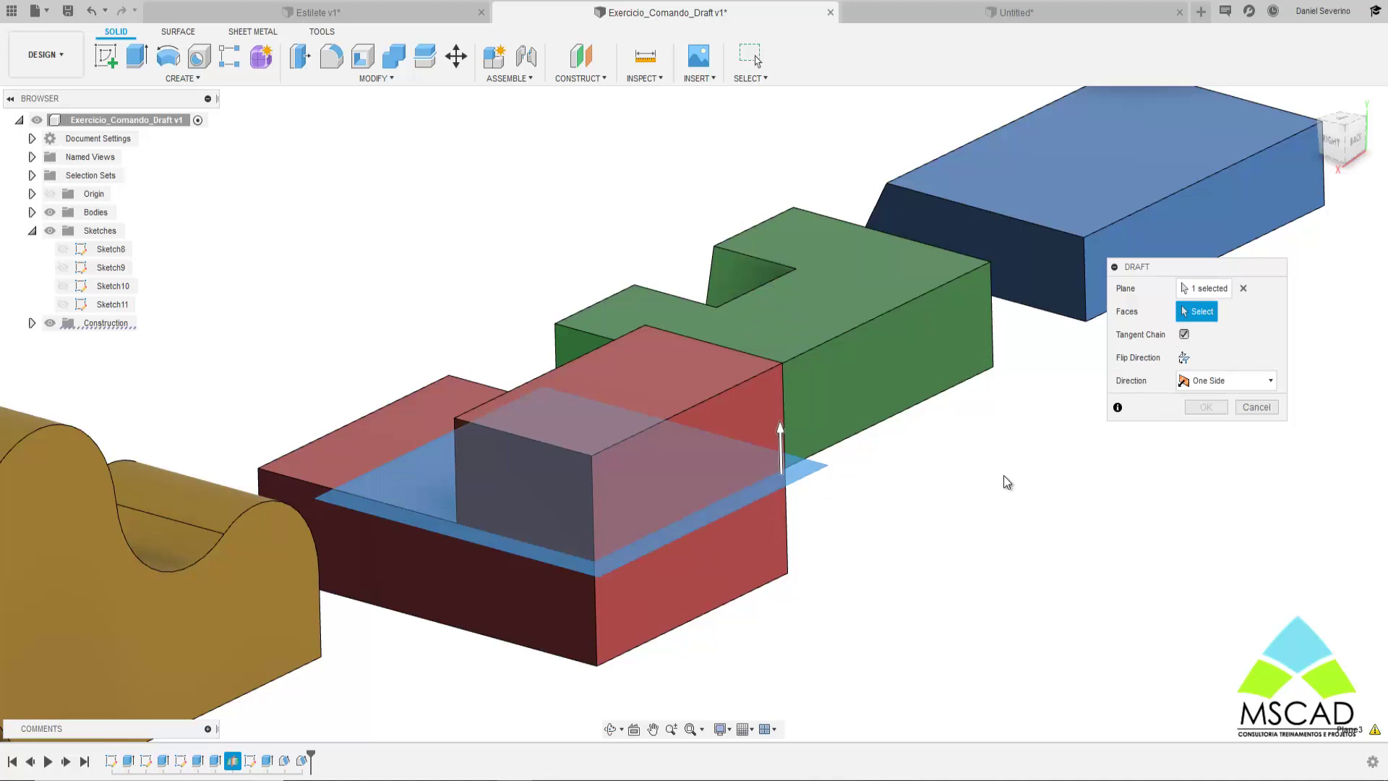
pyautogui.click(698, 473)
pyautogui.moveTo(699, 435)
pyautogui.mouseDown()
pyautogui.moveTo(728, 467)
pyautogui.moveTo(698, 435)
pyautogui.mouseUp()
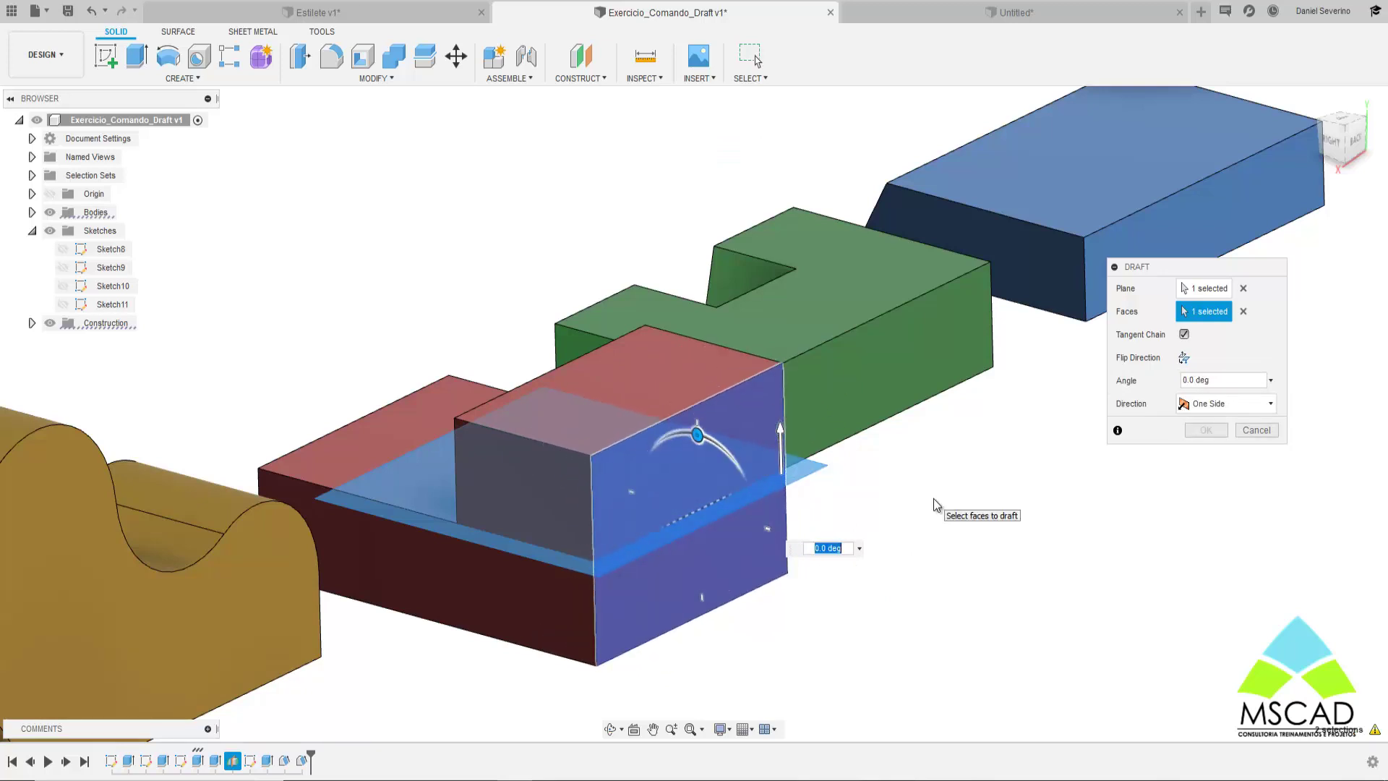
pyautogui.moveTo(698, 434)
pyautogui.mouseDown()
pyautogui.moveTo(707, 443)
pyautogui.moveTo(698, 434)
pyautogui.mouseUp()
# - Switch the draft to Two Side and set angles of 15° above and 35° below
pyautogui.click(1214, 408)
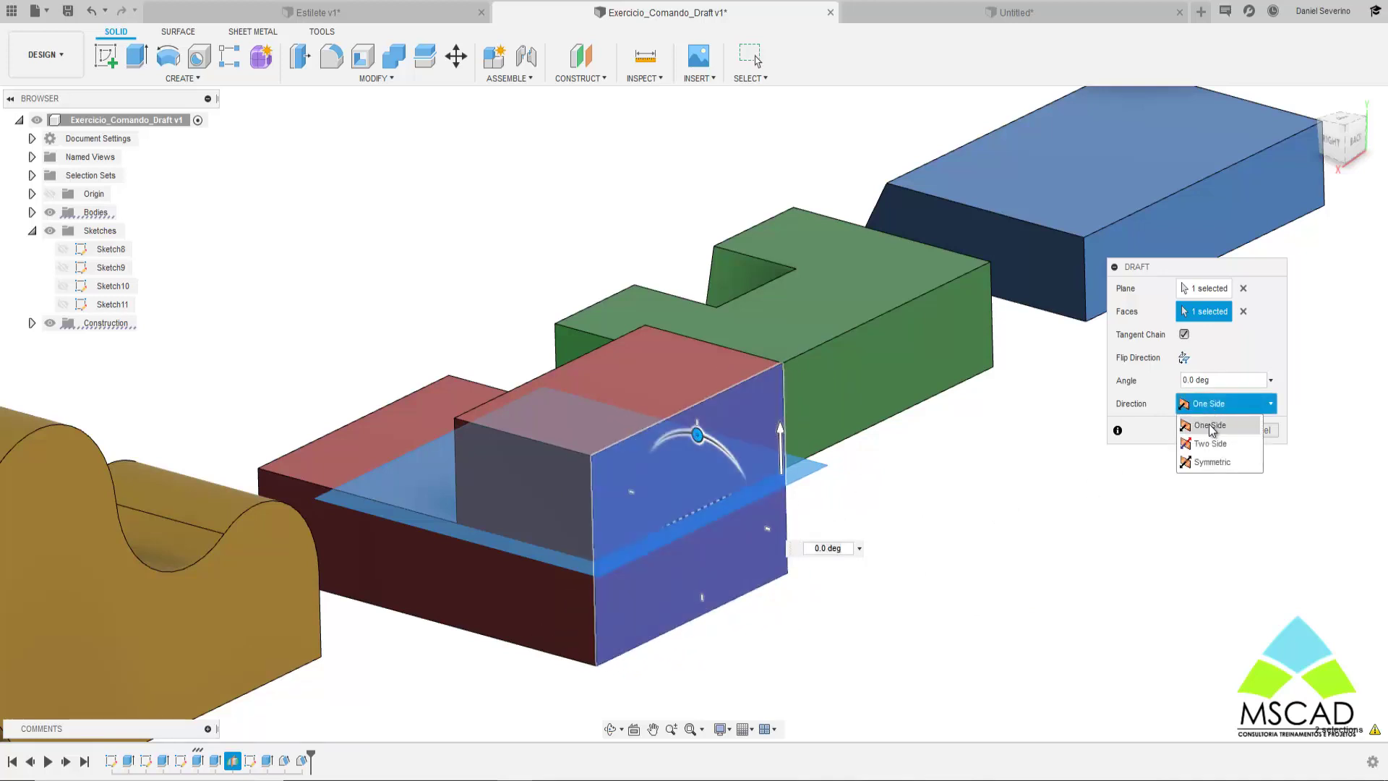
pyautogui.click(1211, 443)
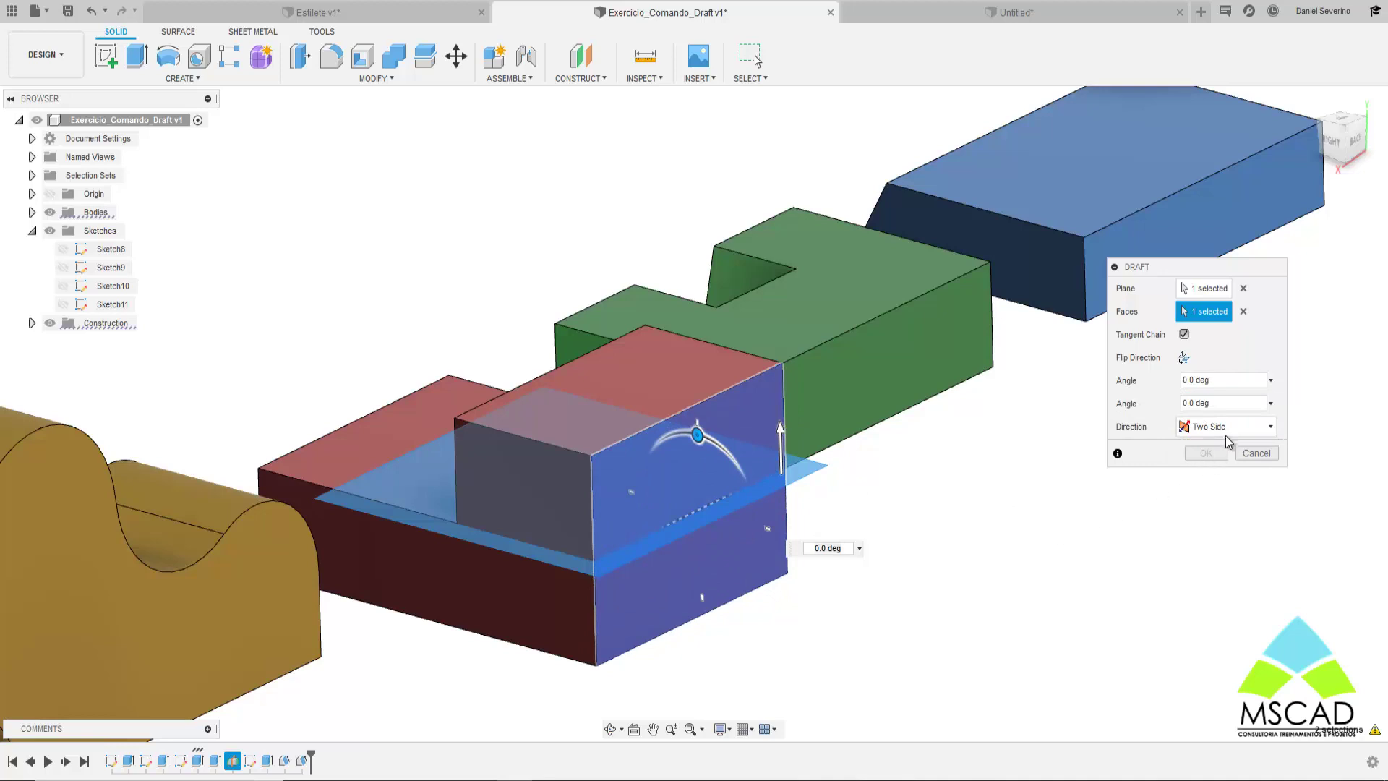
pyautogui.moveTo(698, 435); pyautogui.dragTo(671, 436)
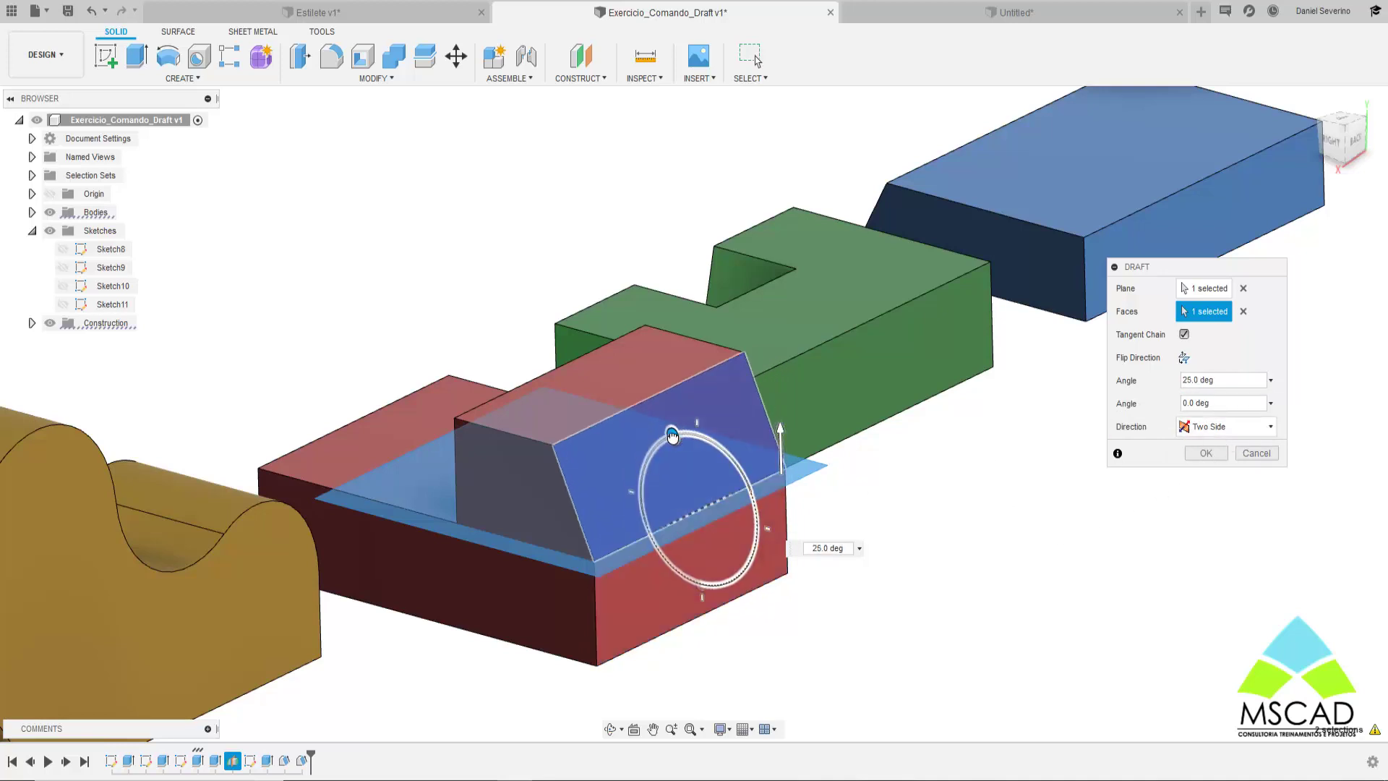
pyautogui.moveTo(703, 584); pyautogui.dragTo(701, 592)
pyautogui.moveTo(701, 592)
pyautogui.keyDown('shift'); pyautogui.mouseDown(button='middle')
pyautogui.moveTo(831, 542)
pyautogui.moveTo(803, 557)
pyautogui.moveTo(779, 410)
pyautogui.mouseUp(button='middle'); pyautogui.keyUp('shift')
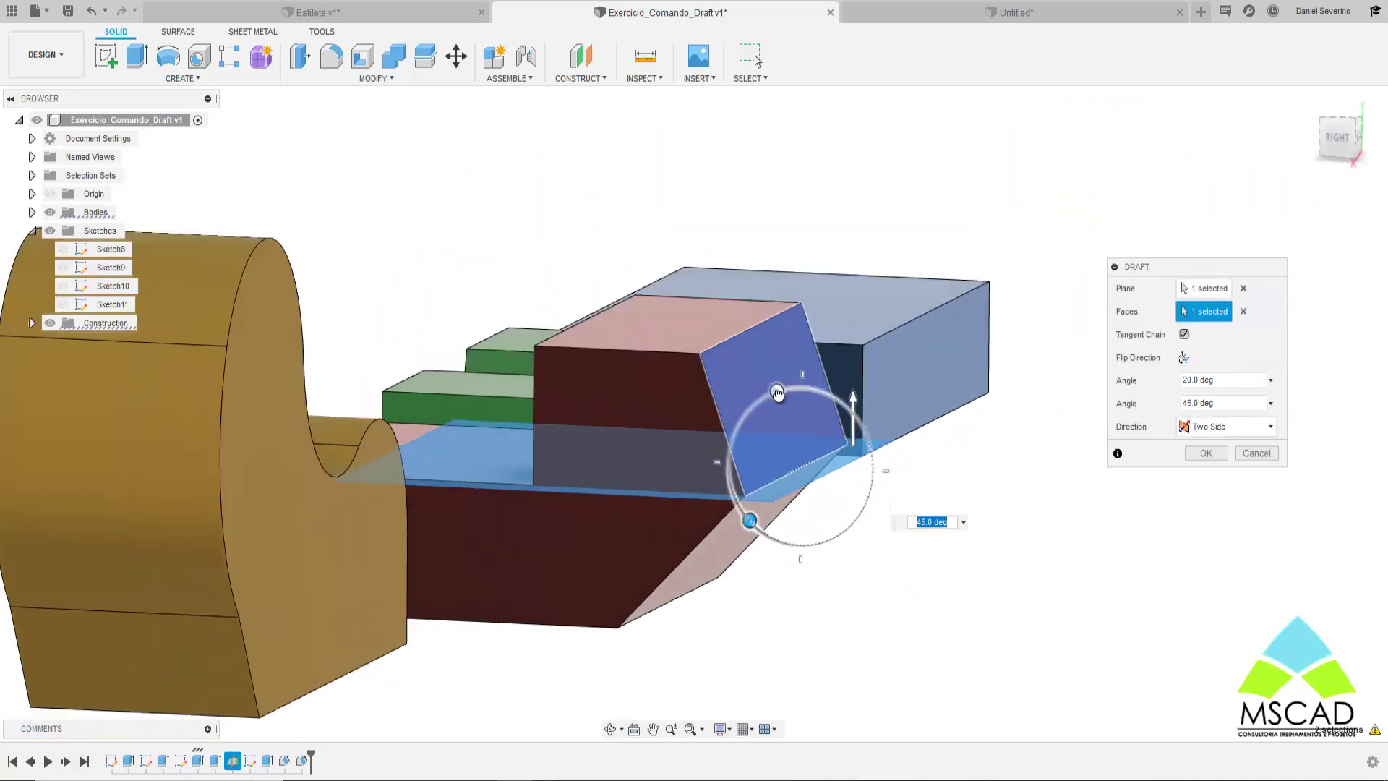
pyautogui.moveTo(777, 392); pyautogui.dragTo(791, 471)
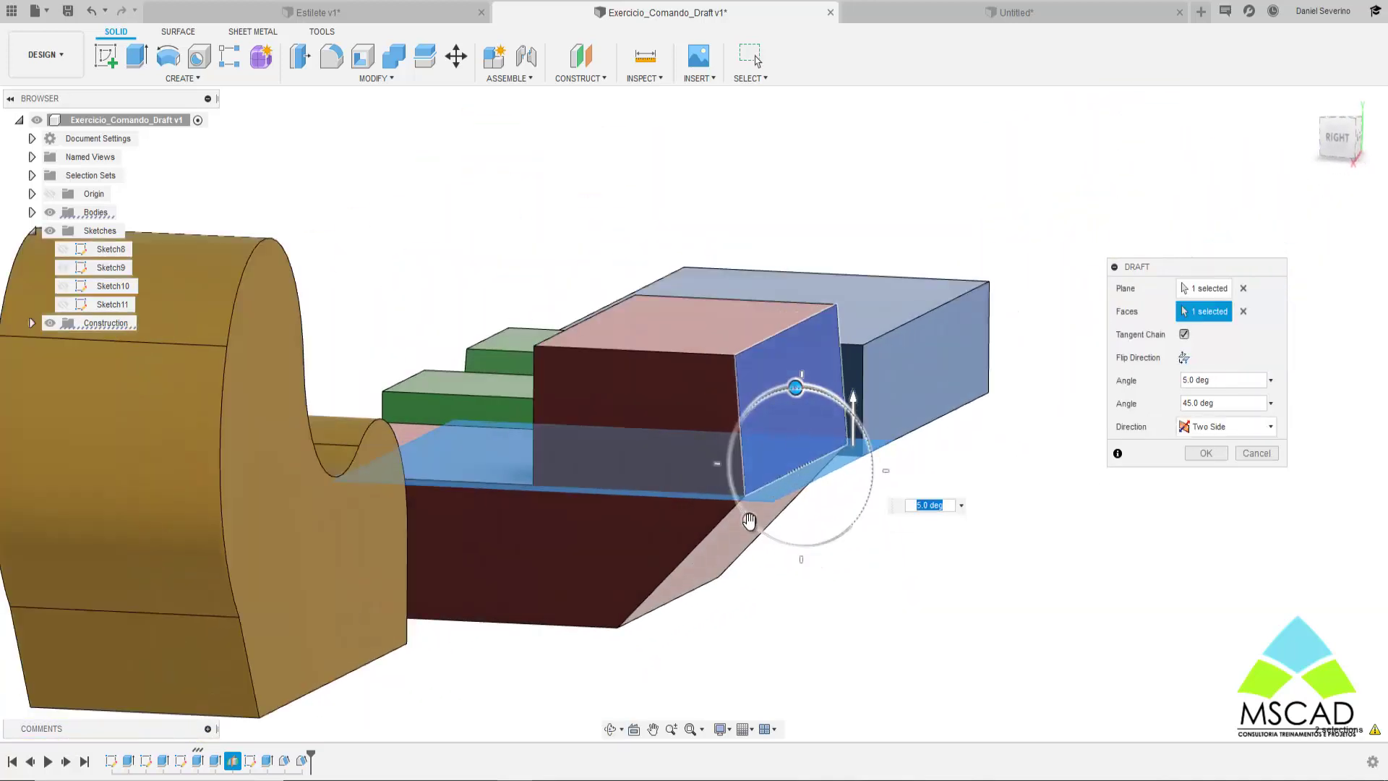
pyautogui.moveTo(749, 521); pyautogui.dragTo(847, 518)
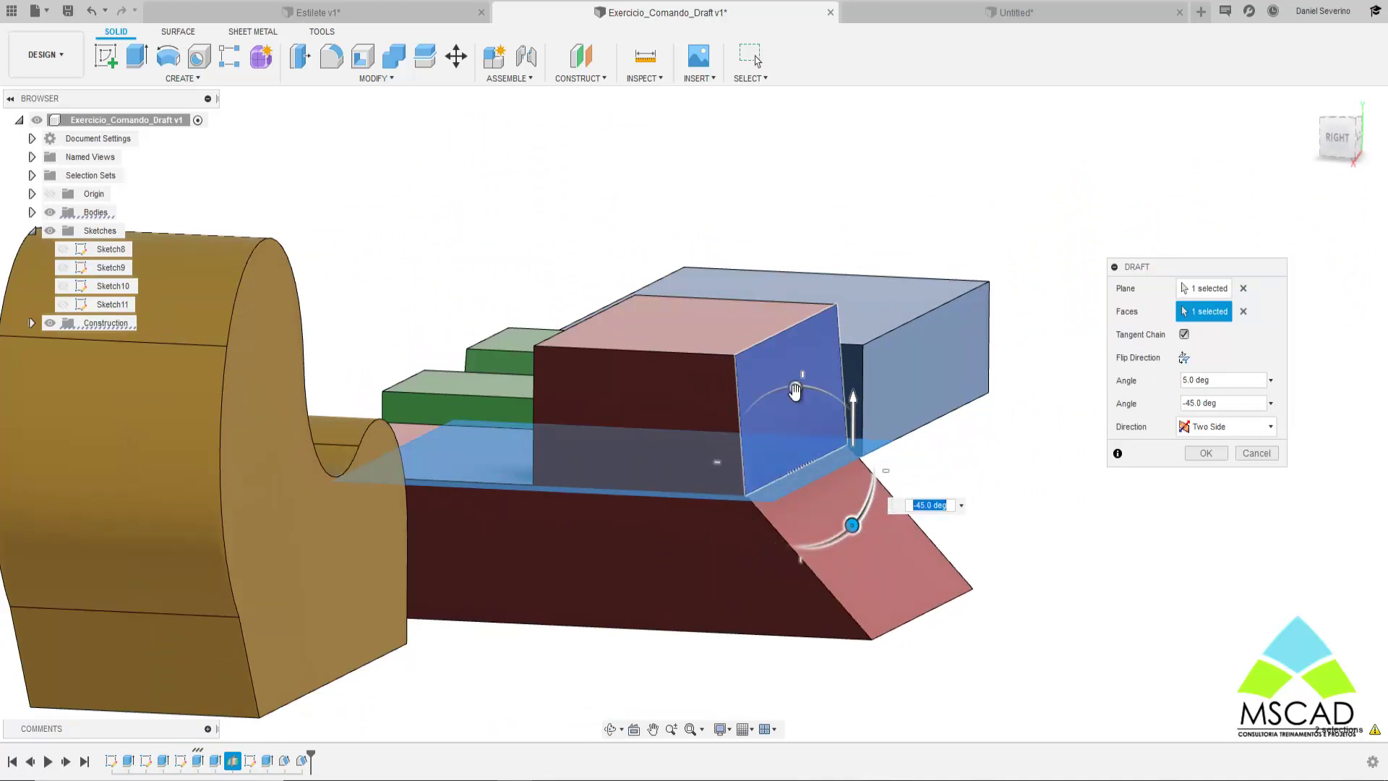
pyautogui.moveTo(802, 383)
pyautogui.mouseDown()
pyautogui.moveTo(745, 396)
pyautogui.moveTo(804, 522)
pyautogui.mouseUp()
pyautogui.moveTo(839, 535); pyautogui.dragTo(784, 391)
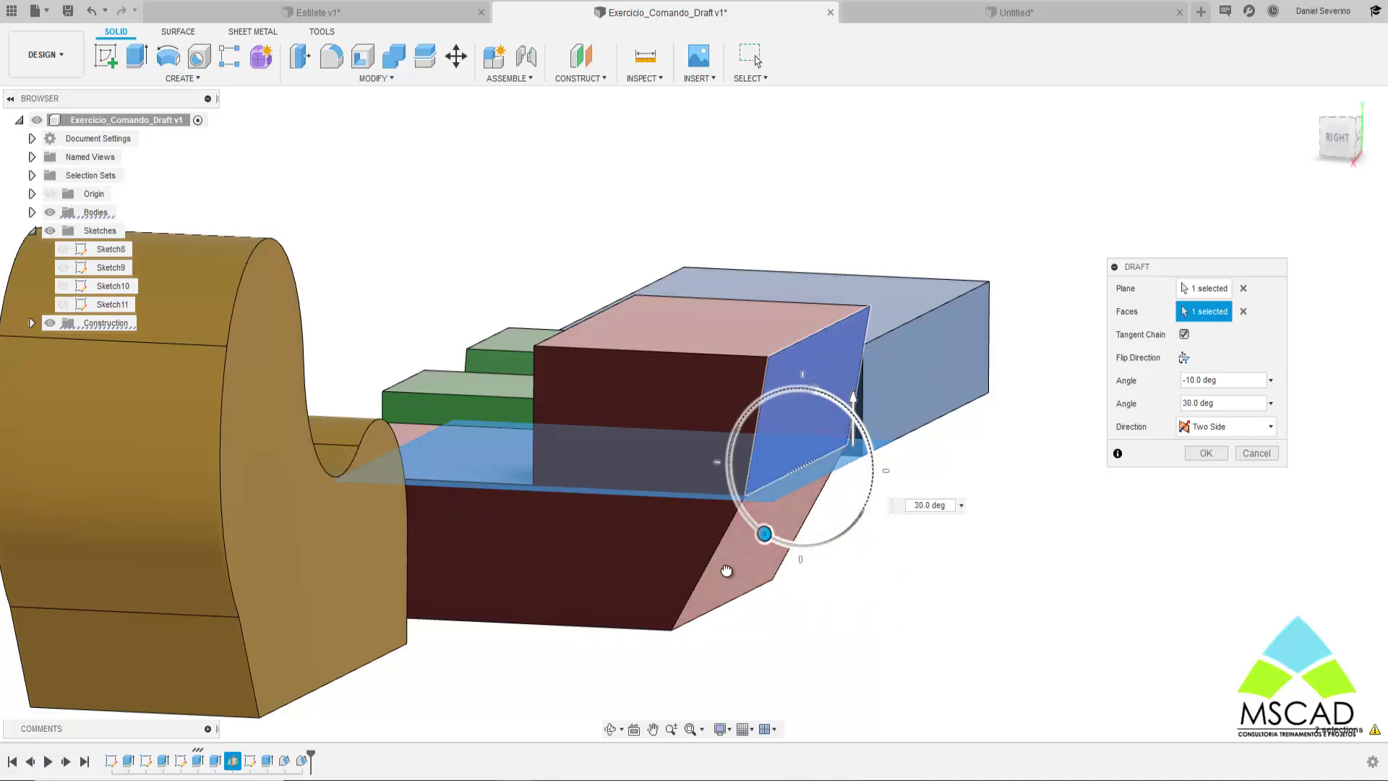
pyautogui.keyDown('shift'); pyautogui.moveTo(843, 433); pyautogui.dragTo(937, 581, button='middle'); pyautogui.keyUp('shift')
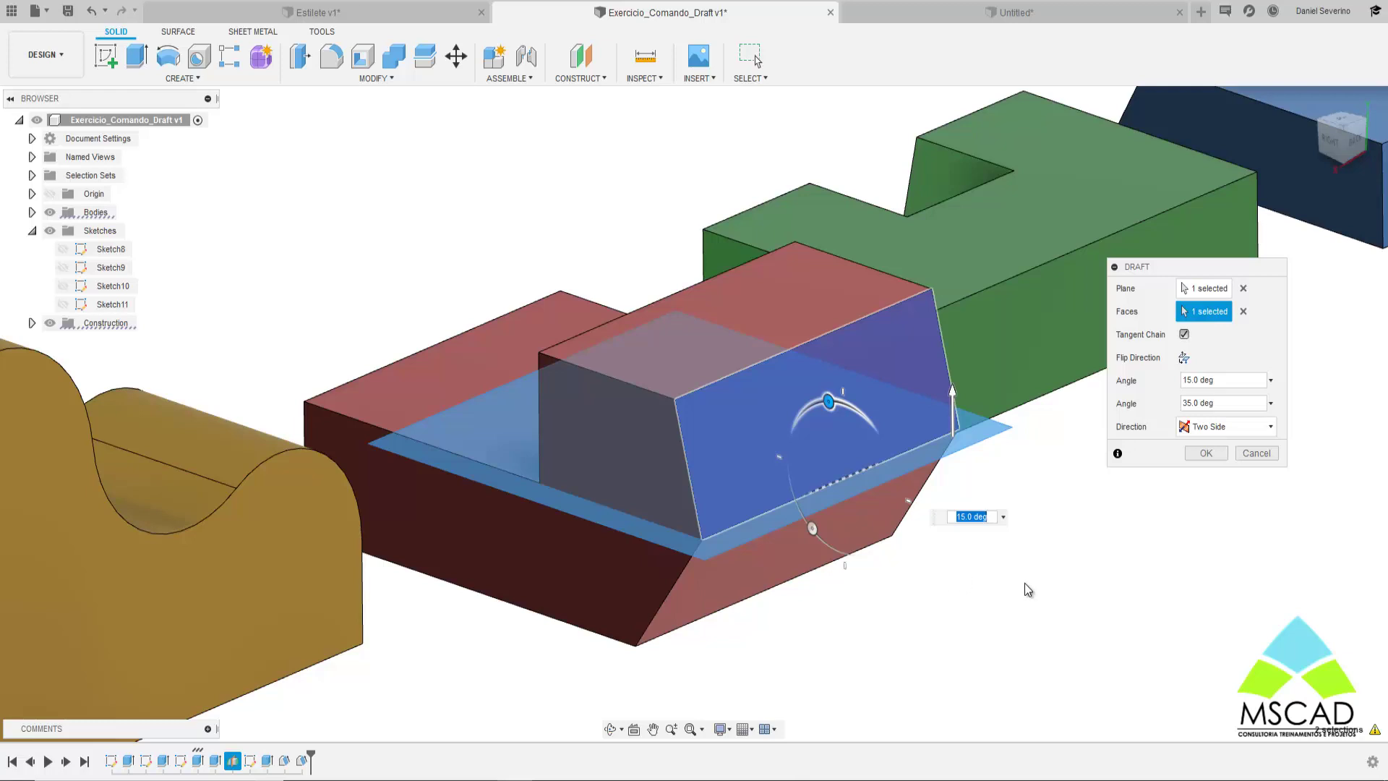
# - Preview a Symmetric 30° draft on the red front face, then cancel it
pyautogui.click(1213, 428)
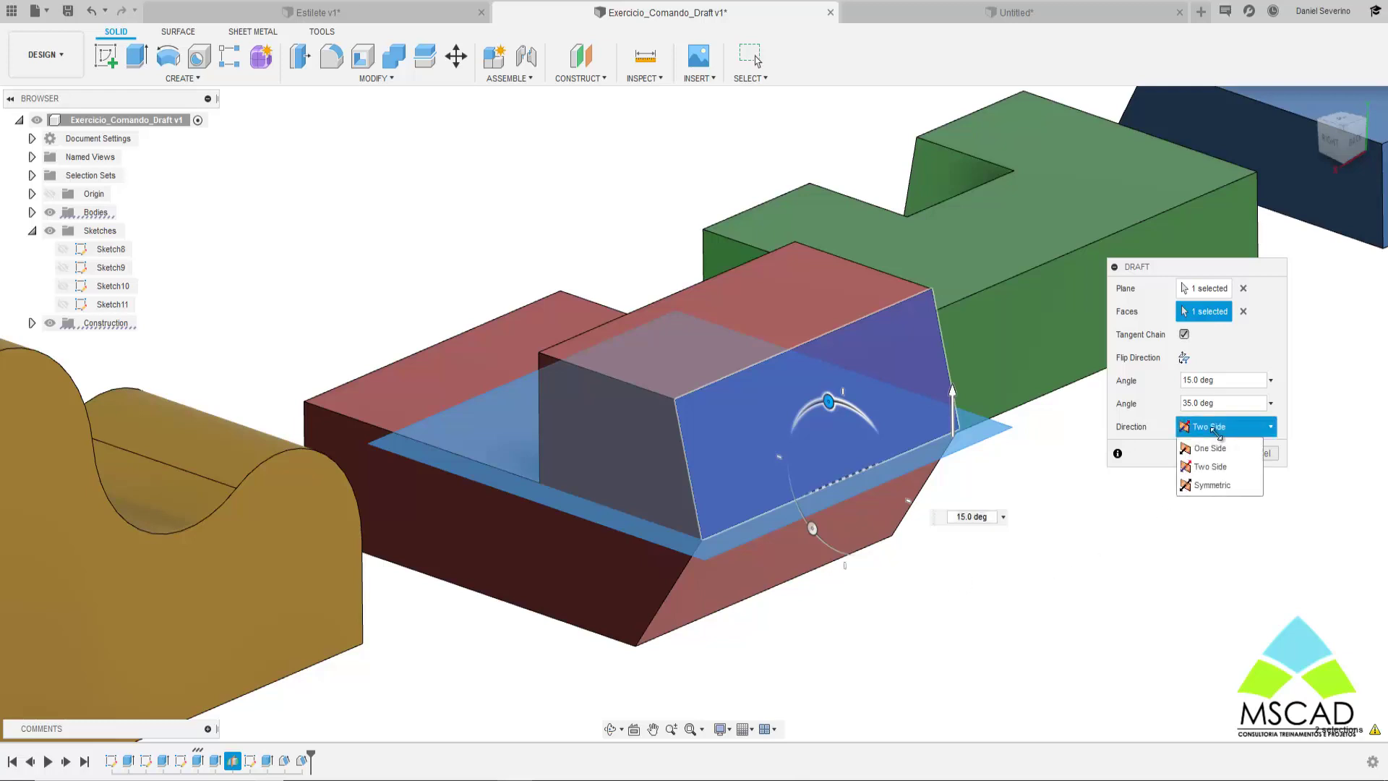
pyautogui.click(1220, 486)
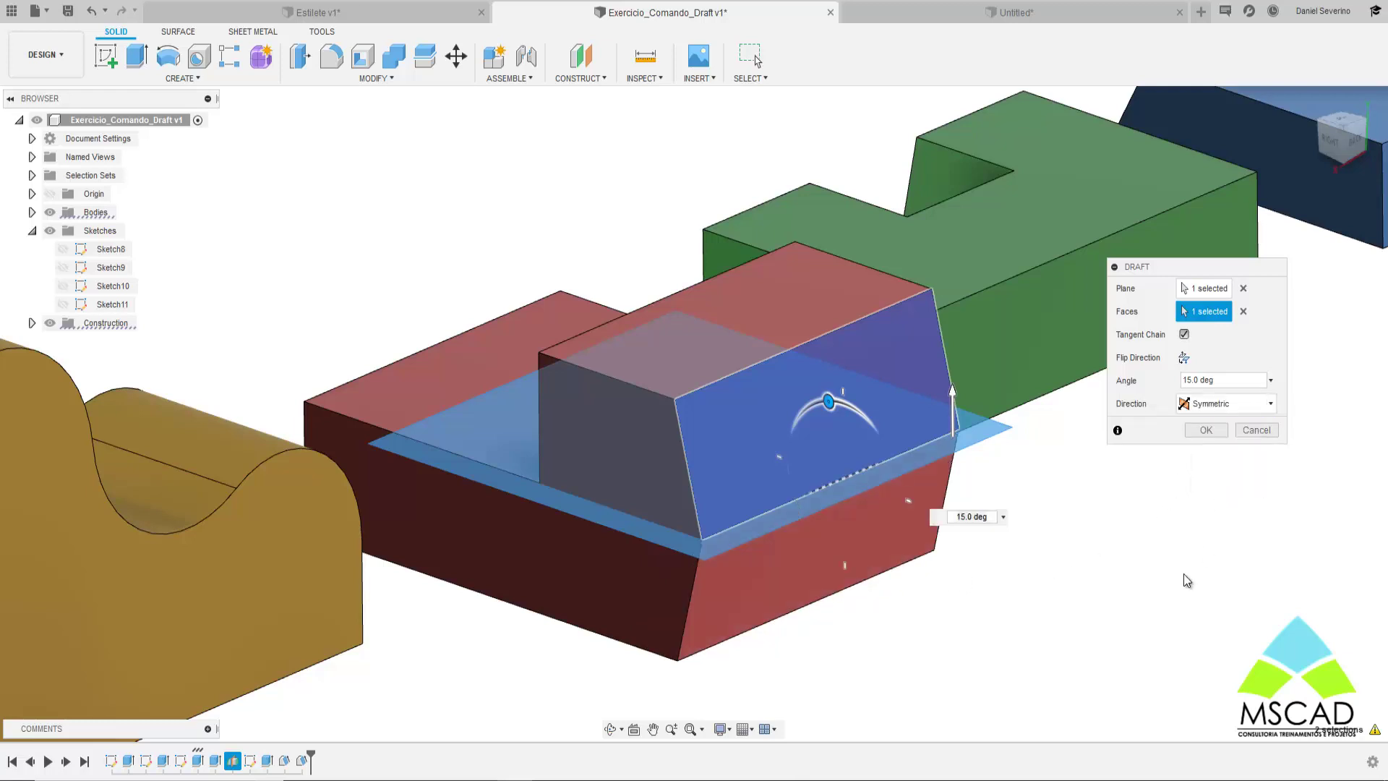
pyautogui.moveTo(832, 402); pyautogui.dragTo(816, 407)
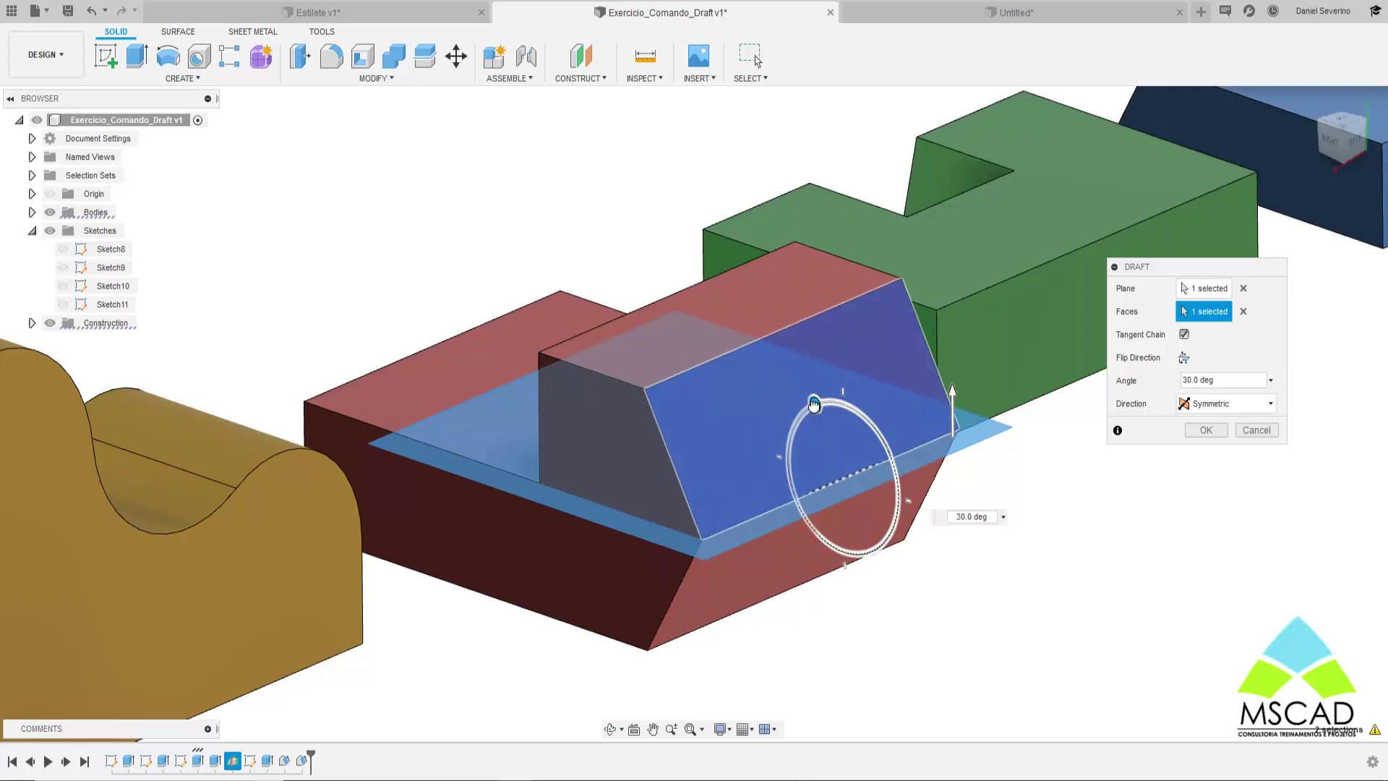
pyautogui.moveTo(818, 404); pyautogui.dragTo(819, 405)
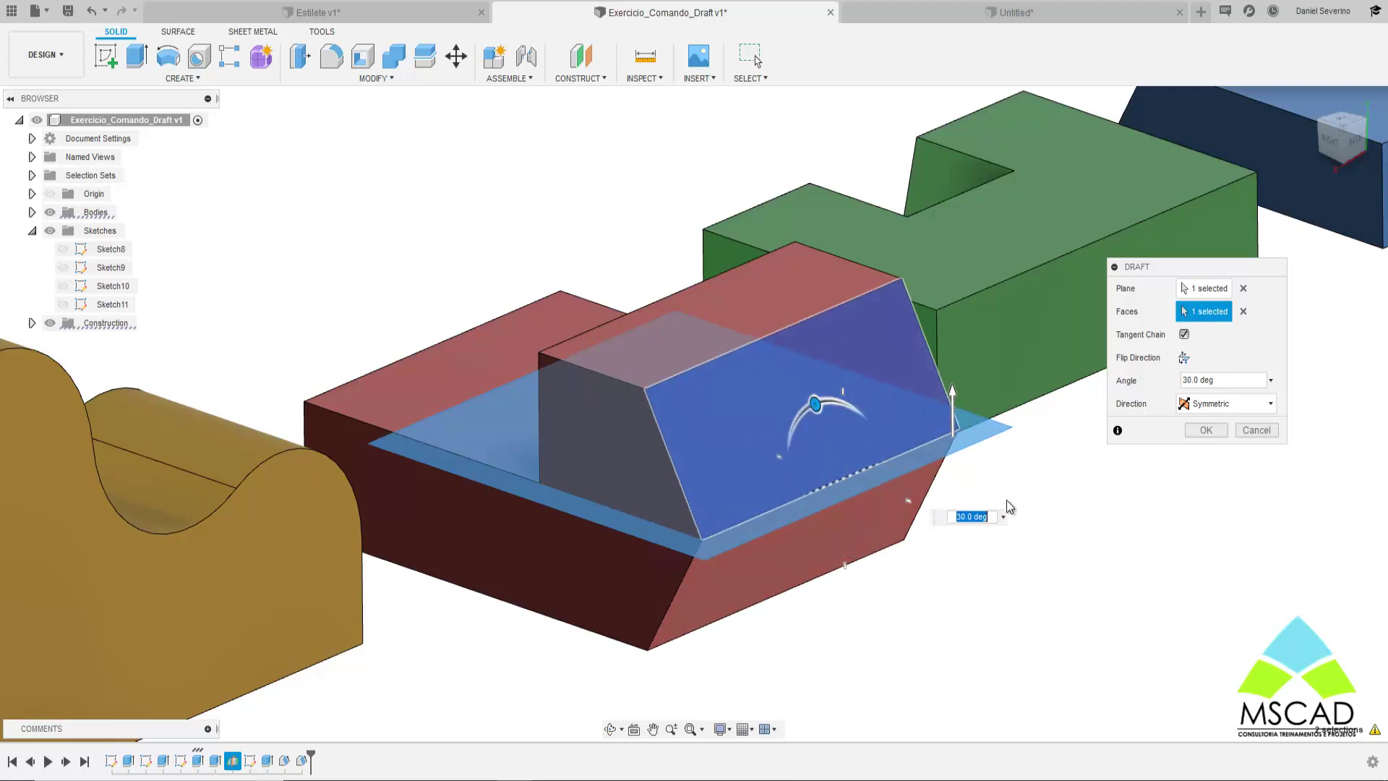
pyautogui.click(1249, 433)
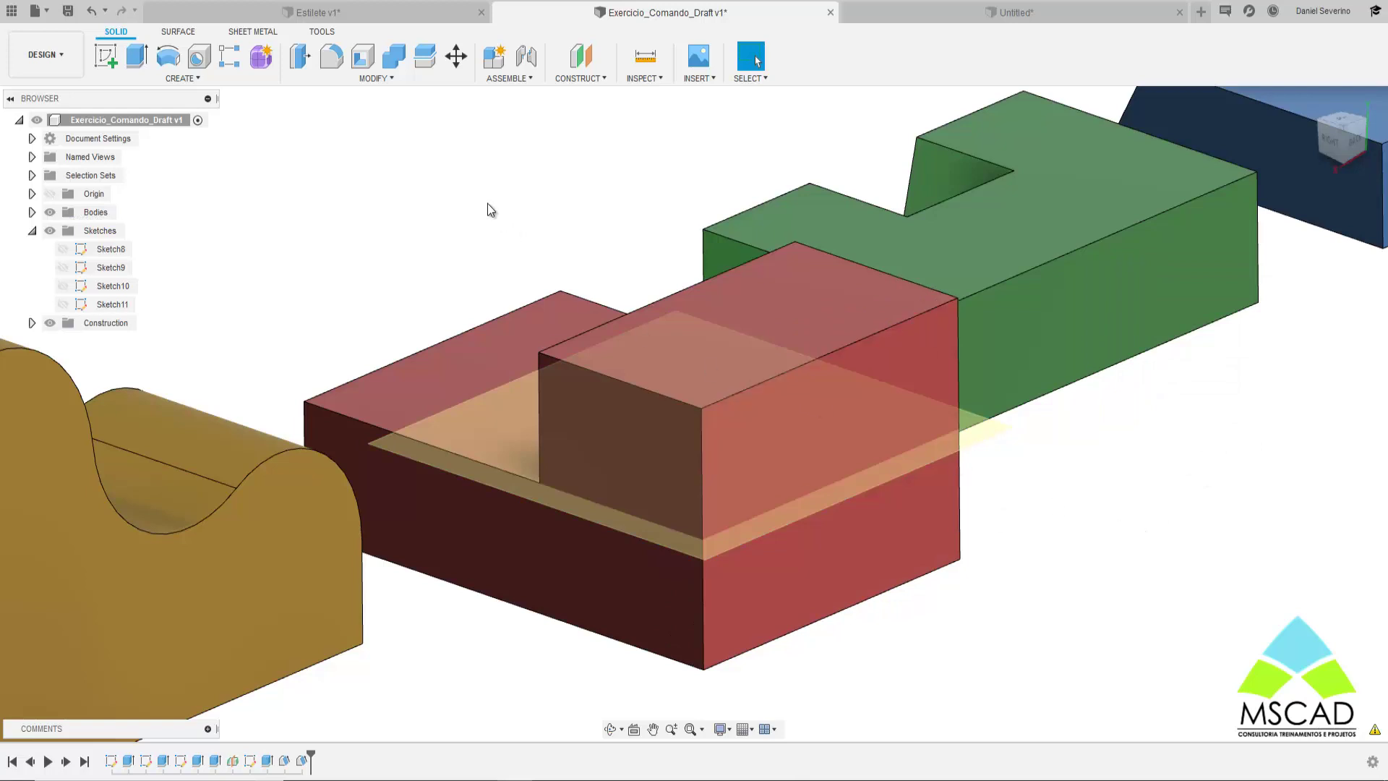
# - Start a draft with the mid parting plane and red front face, tilted to 30°
pyautogui.click(390, 78)
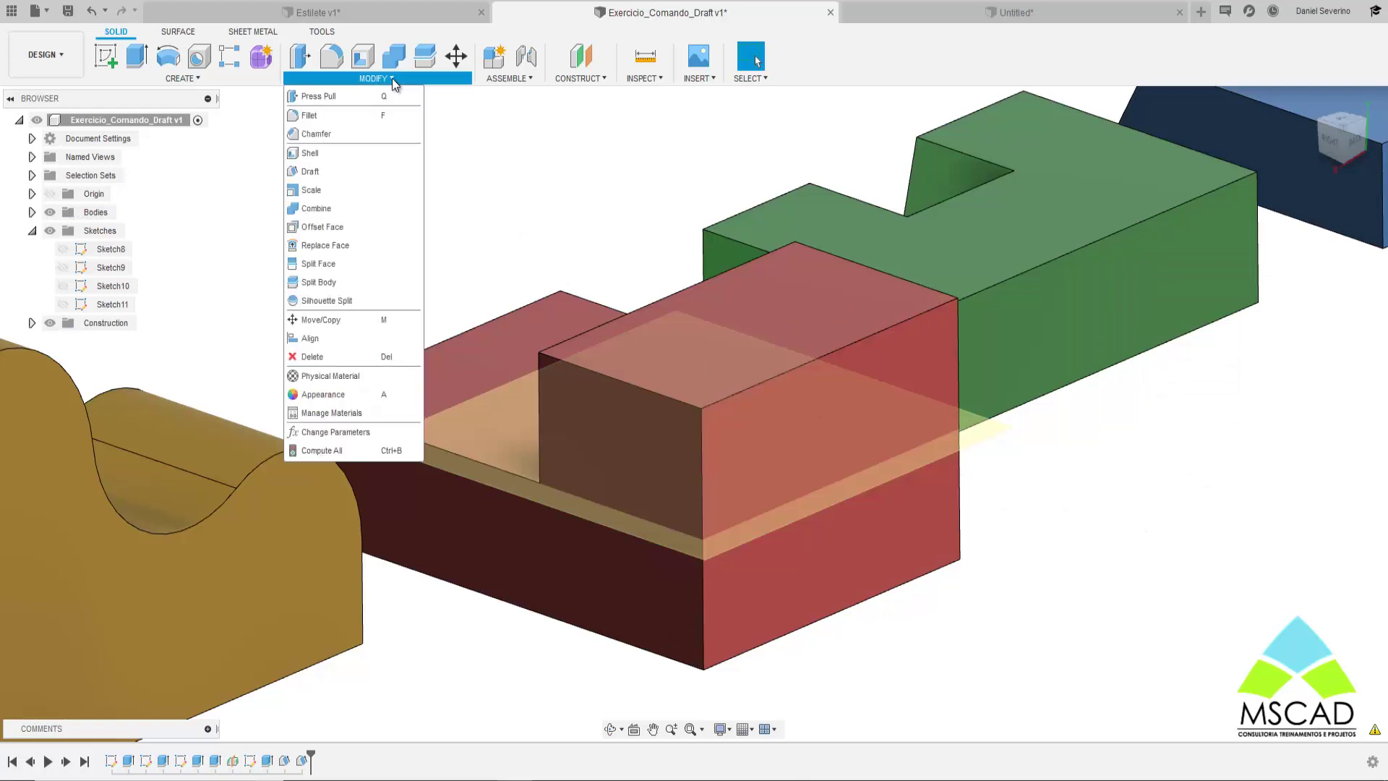
pyautogui.click(341, 172)
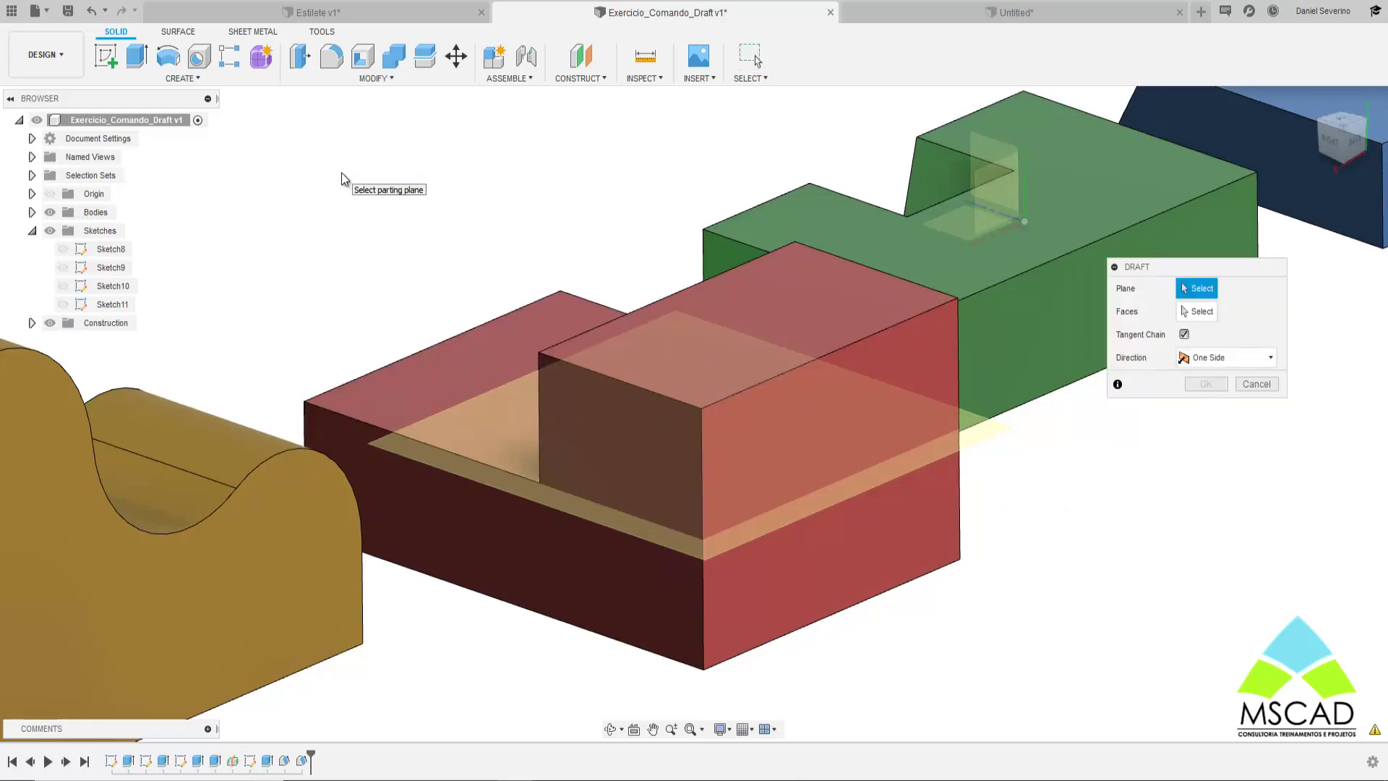
pyautogui.click(992, 431)
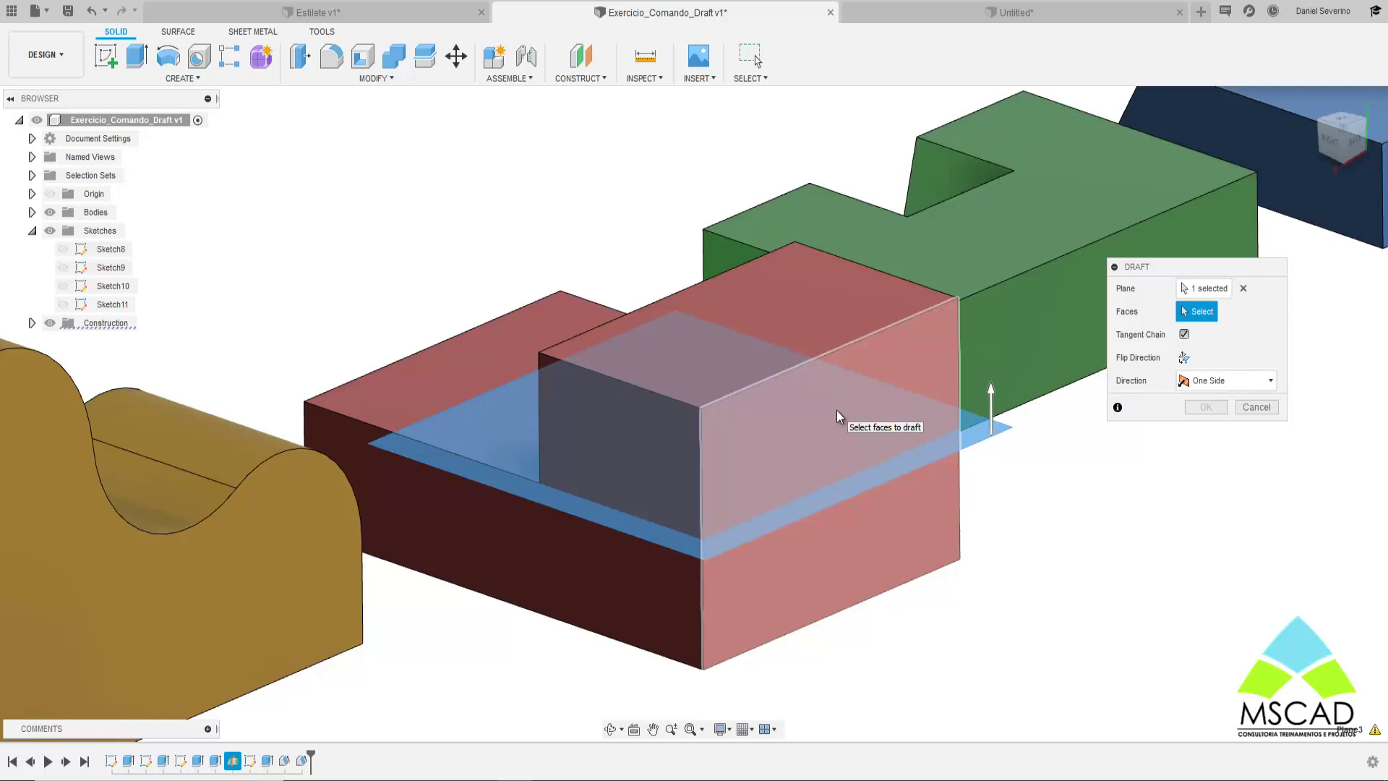
pyautogui.click(836, 410)
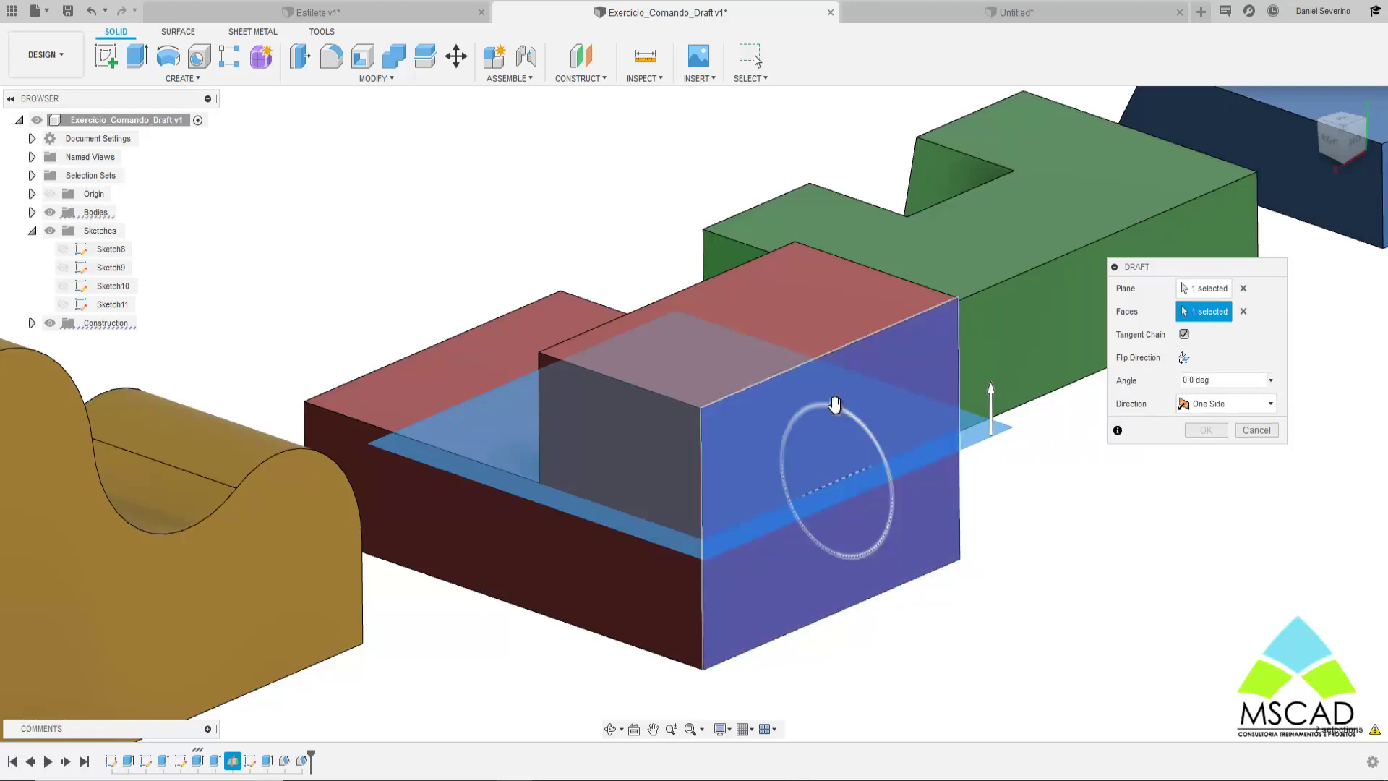
pyautogui.moveTo(817, 406); pyautogui.dragTo(809, 407)
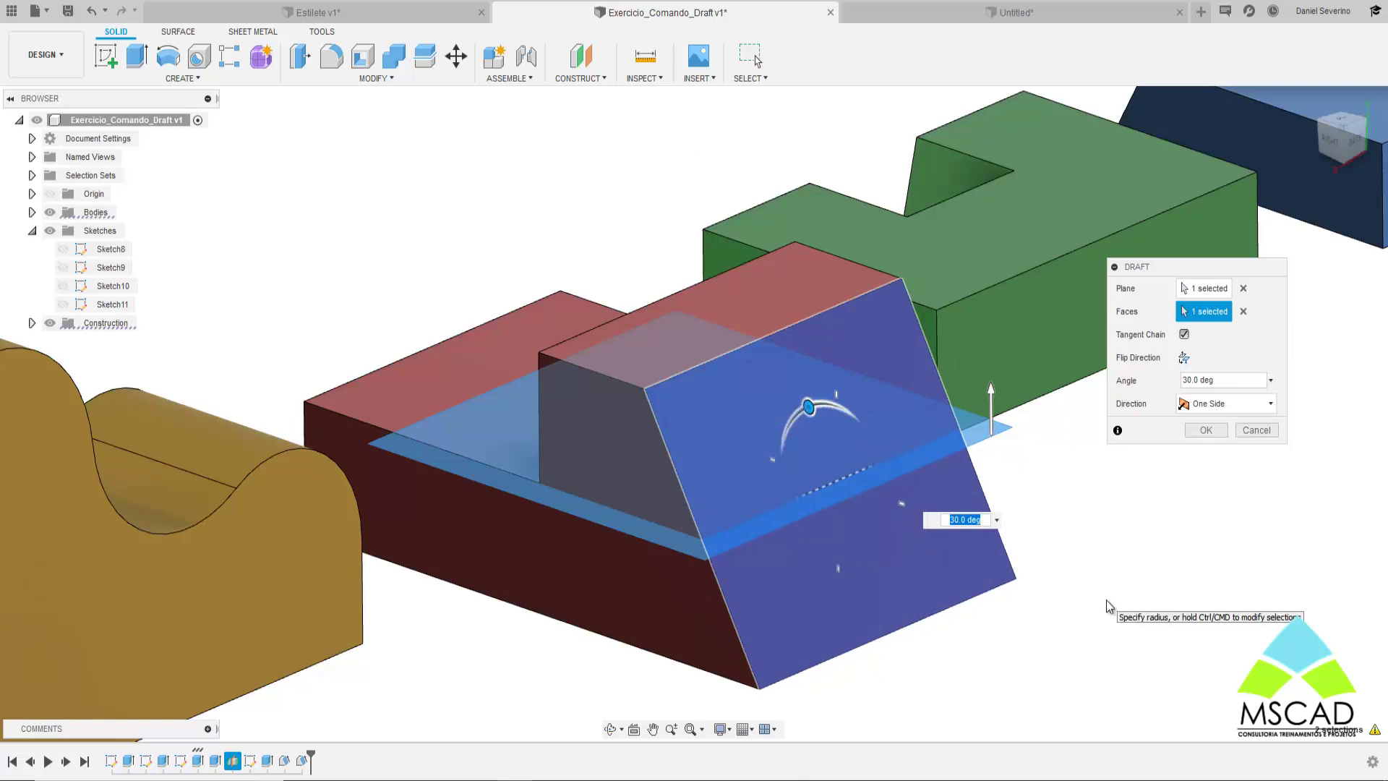
# - Try Two Side direction, raising the lower side's draft to 60°
pyautogui.click(1230, 403)
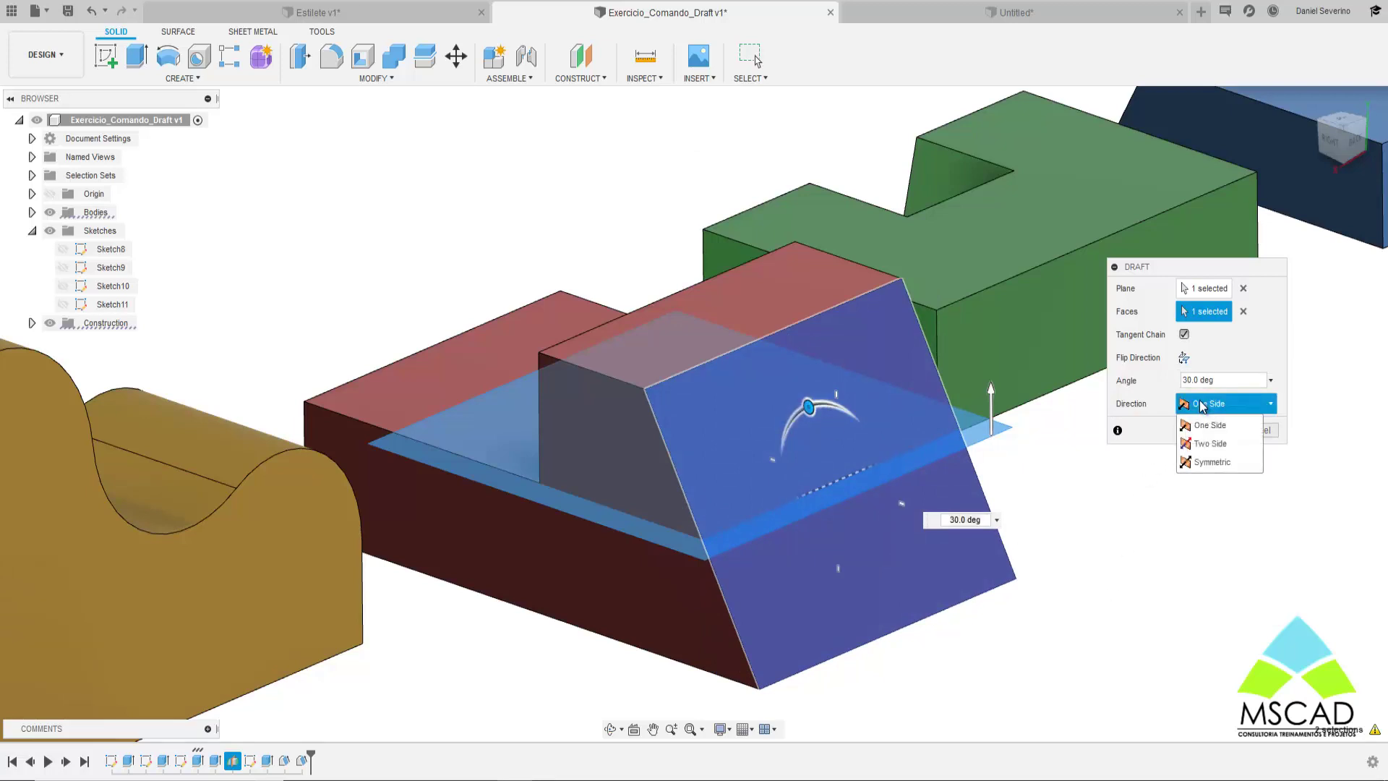
pyautogui.click(1203, 443)
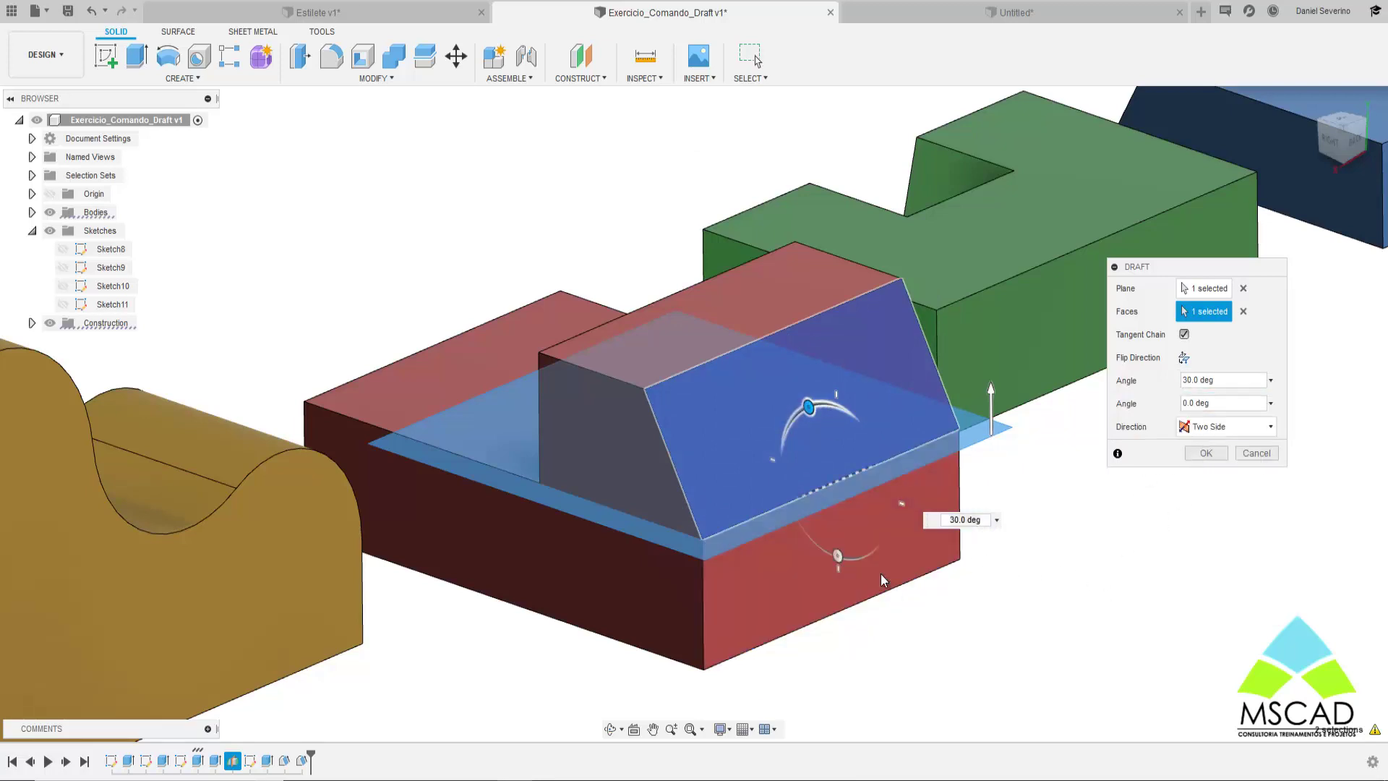
pyautogui.moveTo(838, 555); pyautogui.dragTo(787, 544)
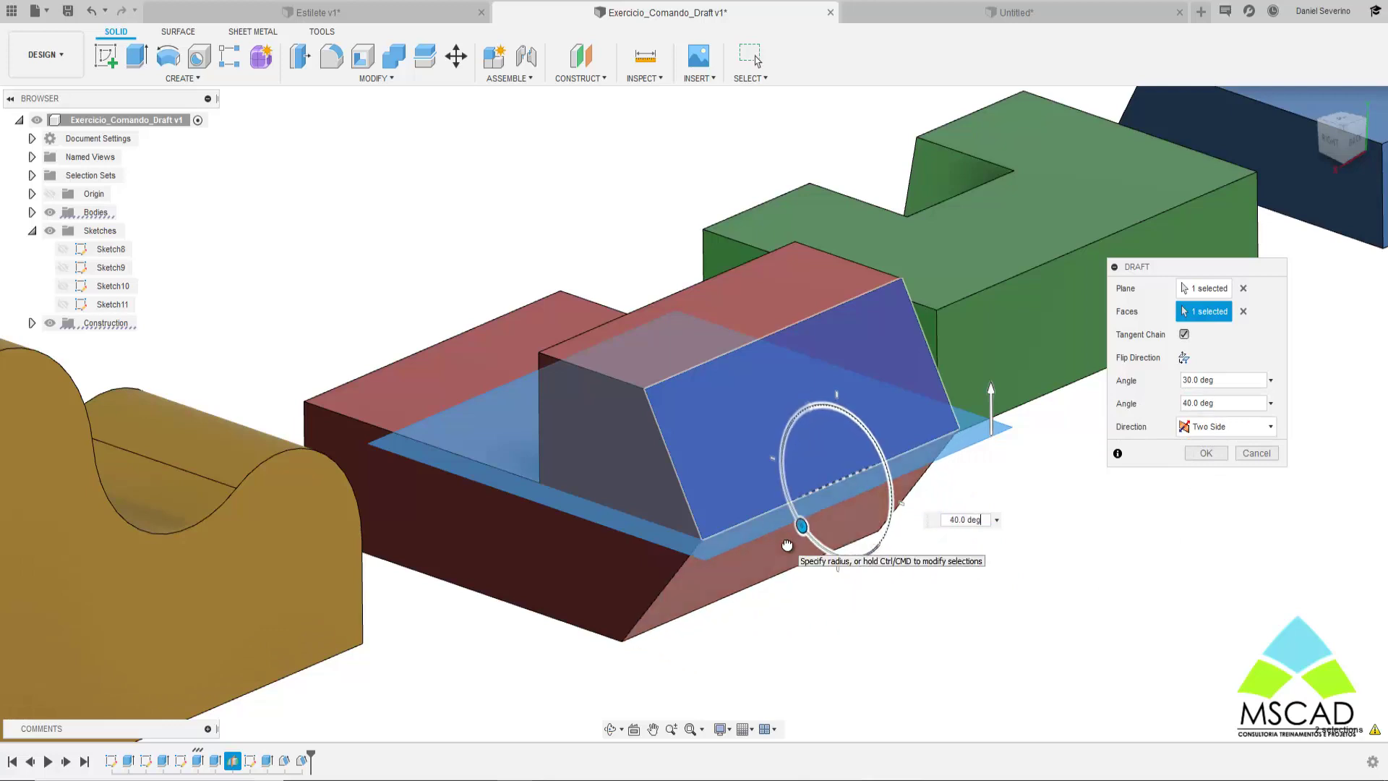
pyautogui.moveTo(788, 545); pyautogui.dragTo(713, 552)
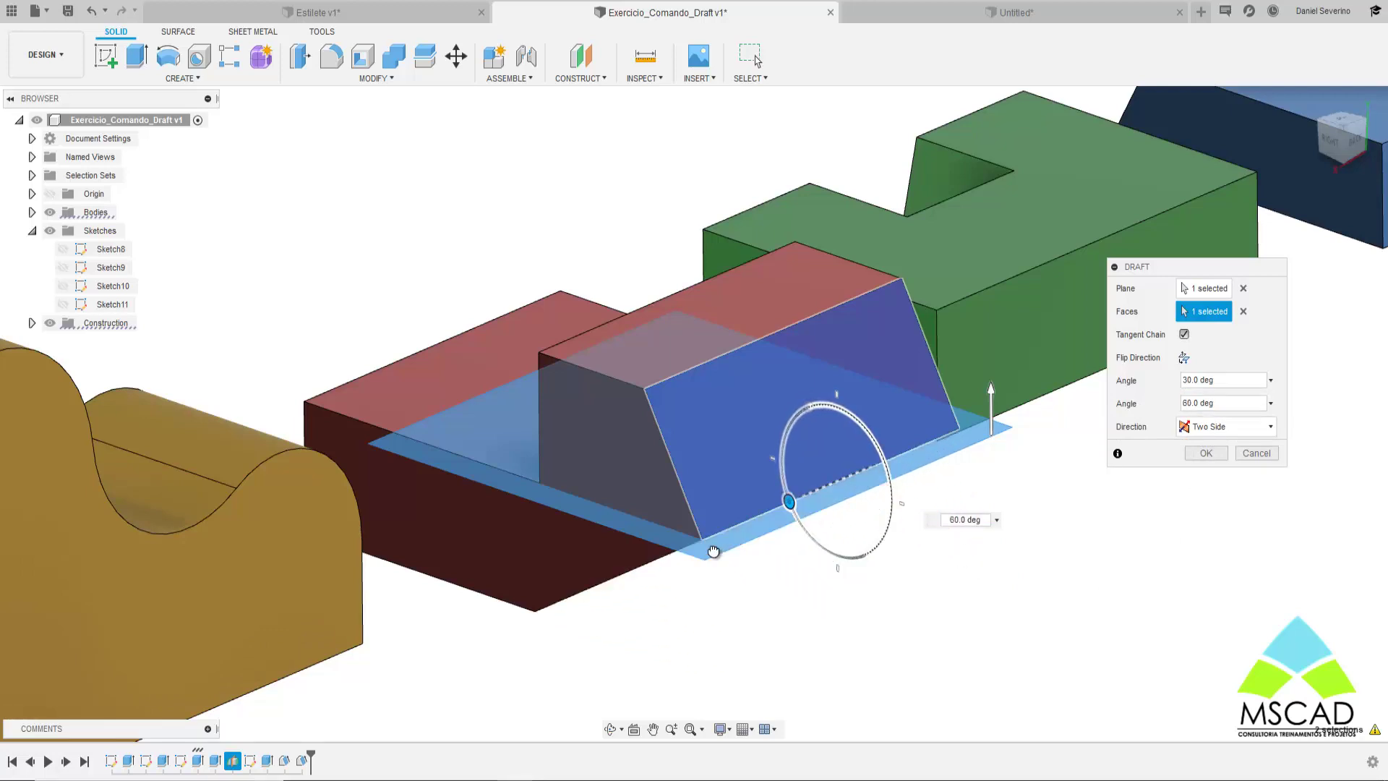
# - Switch the direction to Symmetric, set the angle, and apply the draft
pyautogui.click(1222, 427)
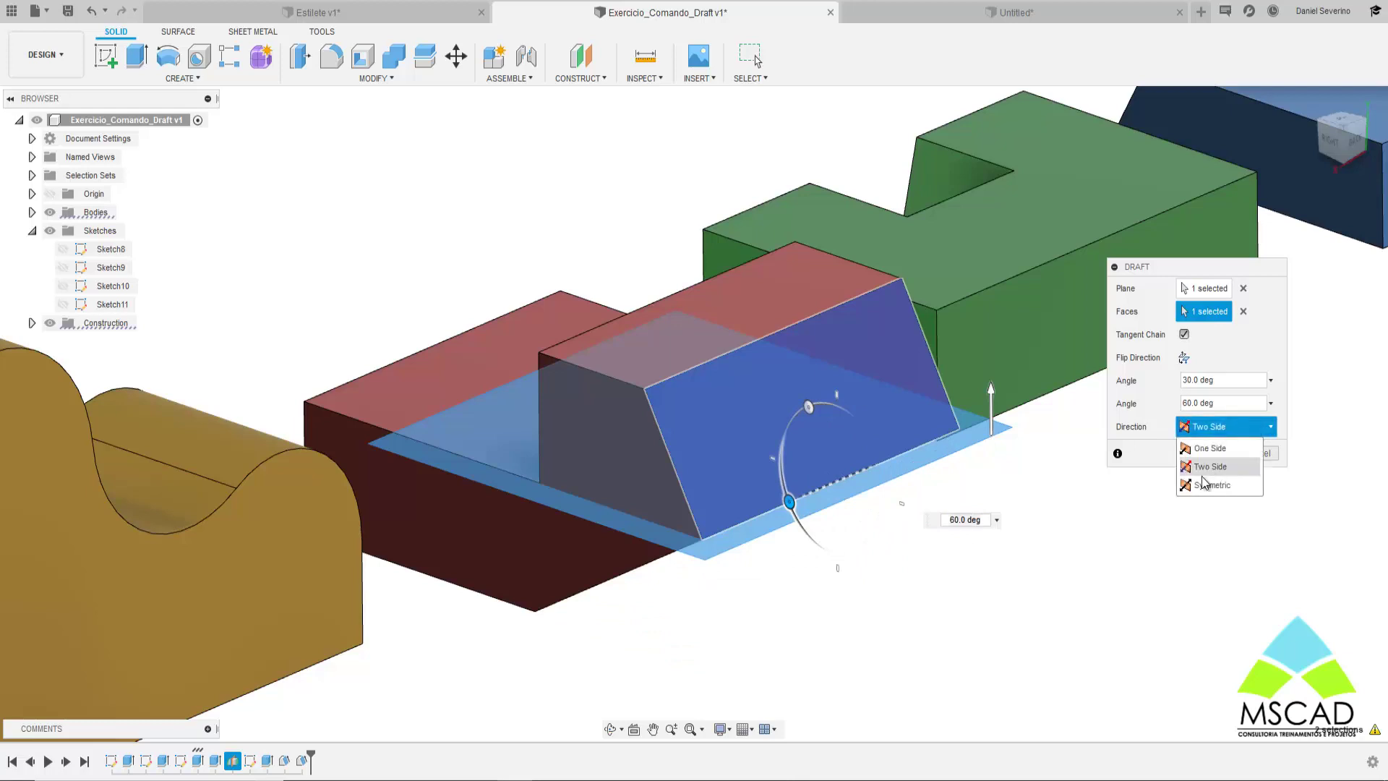
pyautogui.click(1204, 483)
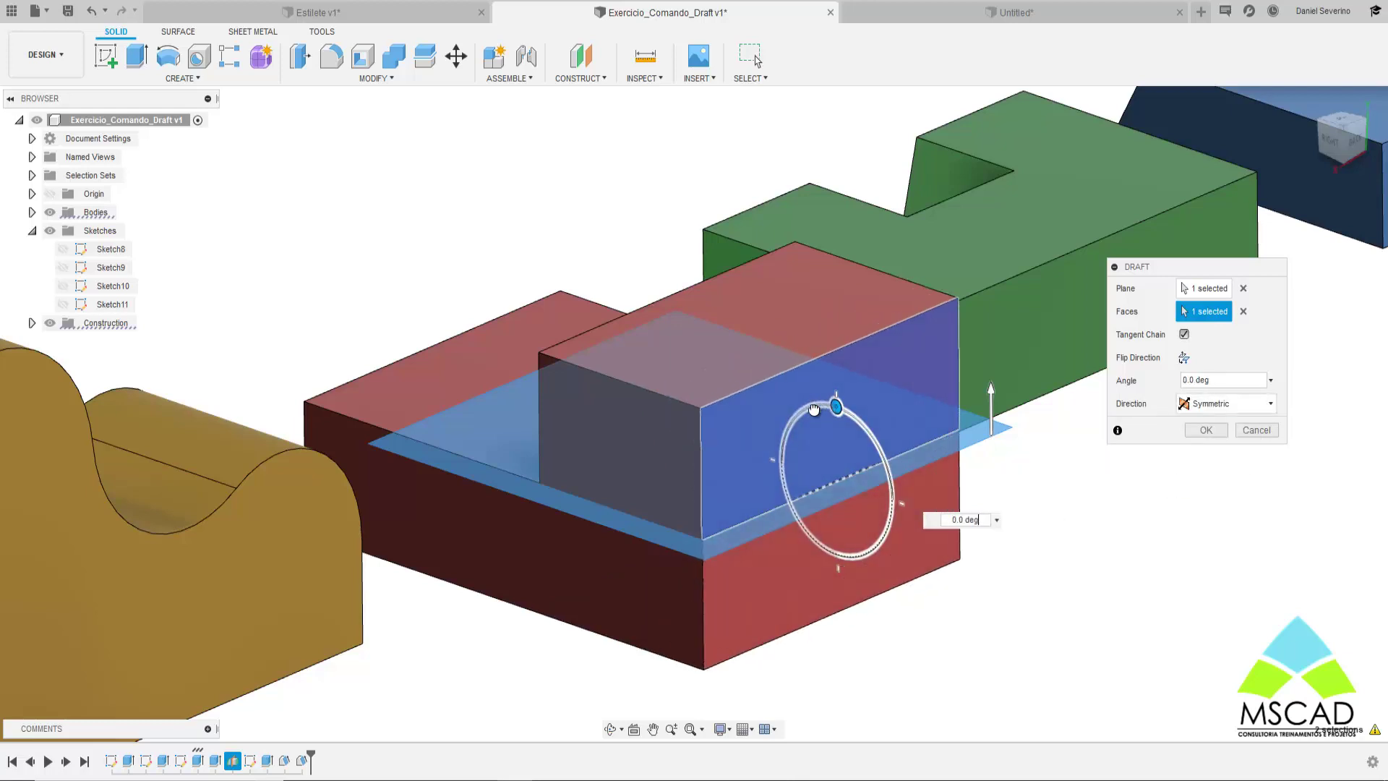
pyautogui.moveTo(815, 410); pyautogui.dragTo(819, 405)
pyautogui.press('Return')
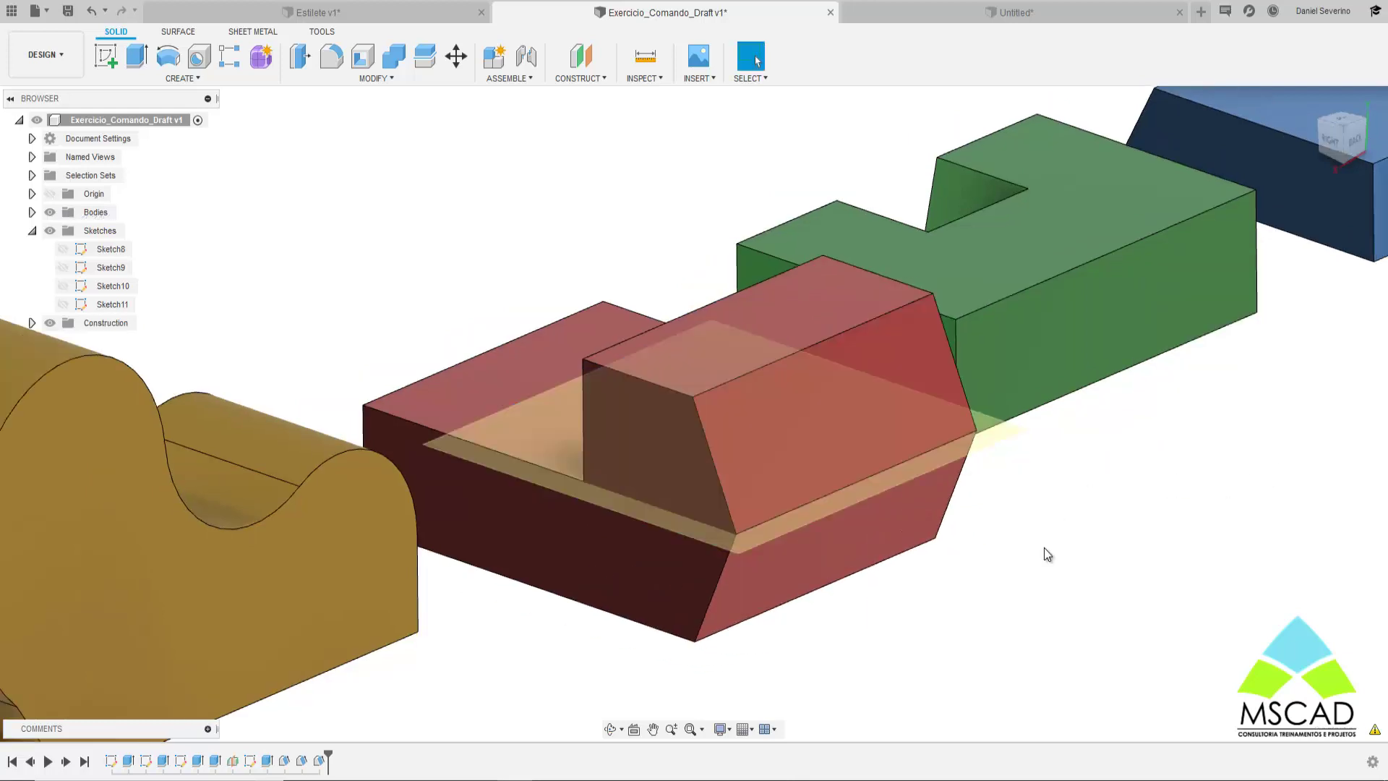
pyautogui.scroll(-3, 977, 556)
pyautogui.moveTo(854, 520)
pyautogui.keyDown('shift'); pyautogui.mouseDown(button='middle')
pyautogui.moveTo(1163, 504)
pyautogui.moveTo(1008, 471)
pyautogui.moveTo(1038, 545)
pyautogui.moveTo(1036, 582)
pyautogui.moveTo(935, 537)
pyautogui.mouseUp(button='middle'); pyautogui.keyUp('shift')
# - Trial a draft on the gold body's front and concave faces, then cancel and restart it
pyautogui.click(389, 81)
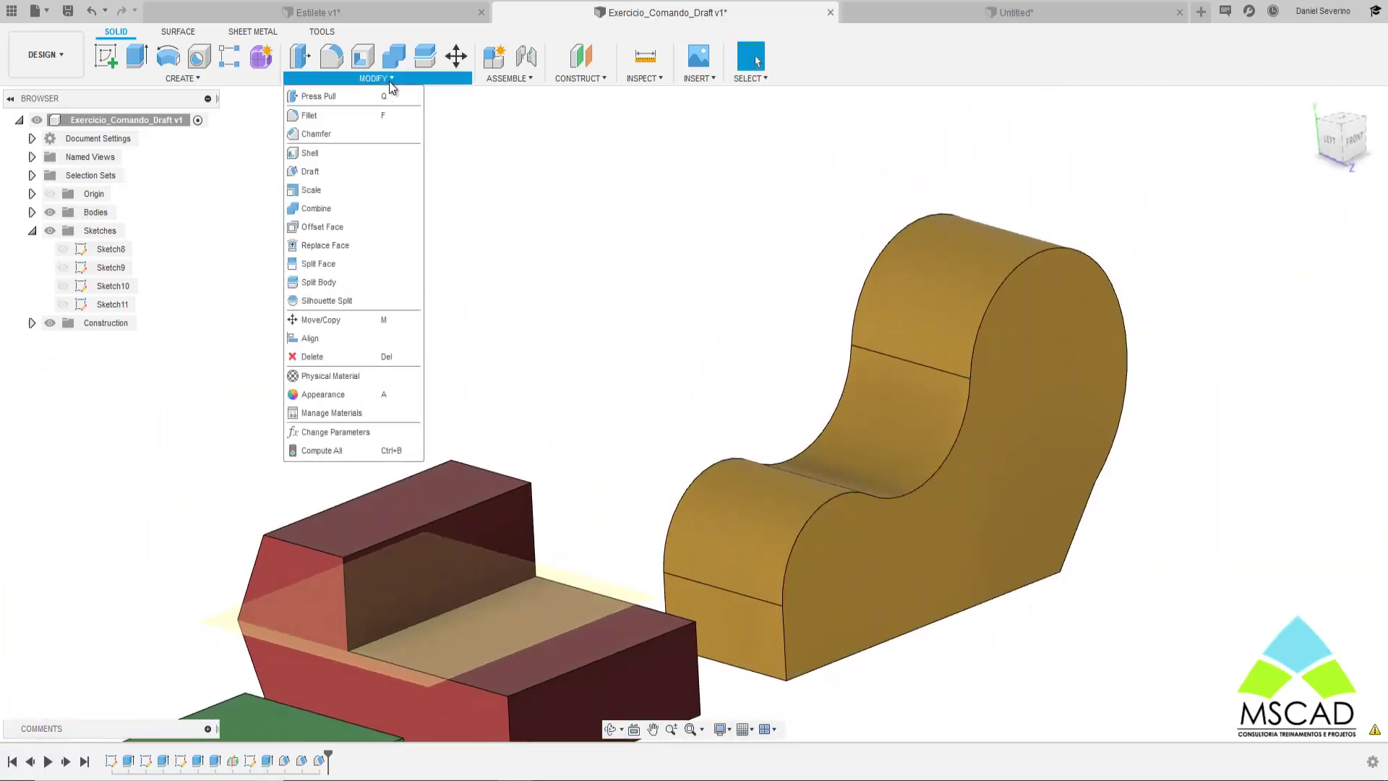
pyautogui.click(320, 172)
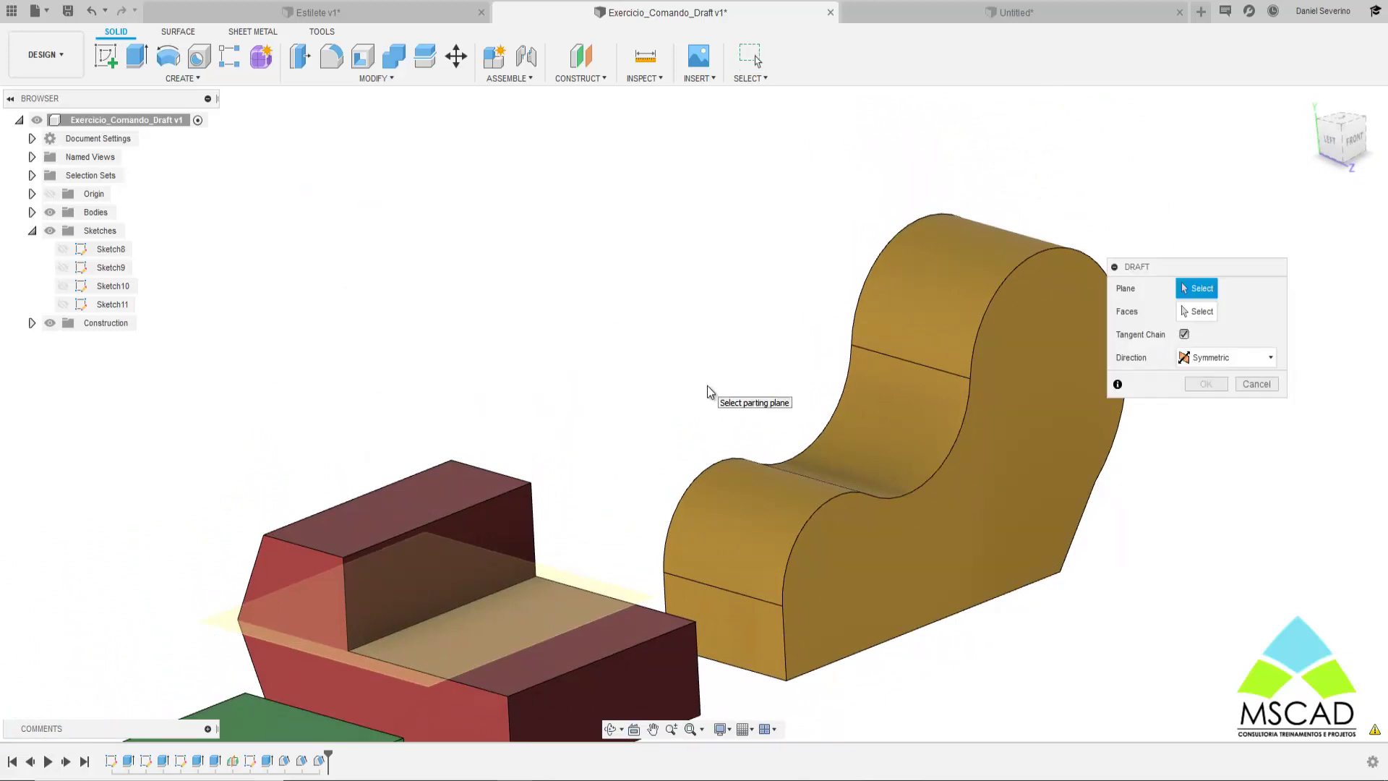
pyautogui.moveTo(709, 426); pyautogui.dragTo(719, 400, button='middle')
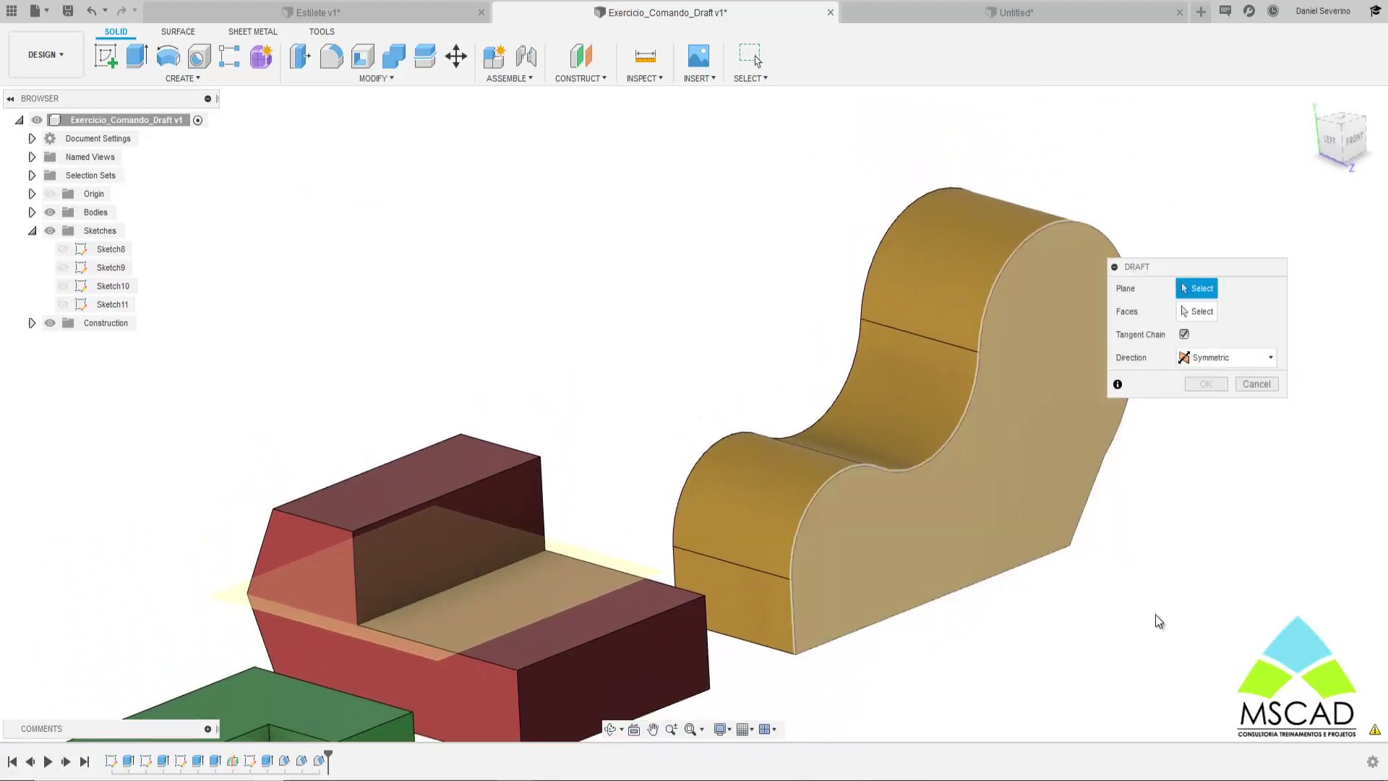
pyautogui.keyDown('shift'); pyautogui.moveTo(1173, 631); pyautogui.dragTo(1063, 646, button='middle'); pyautogui.keyUp('shift')
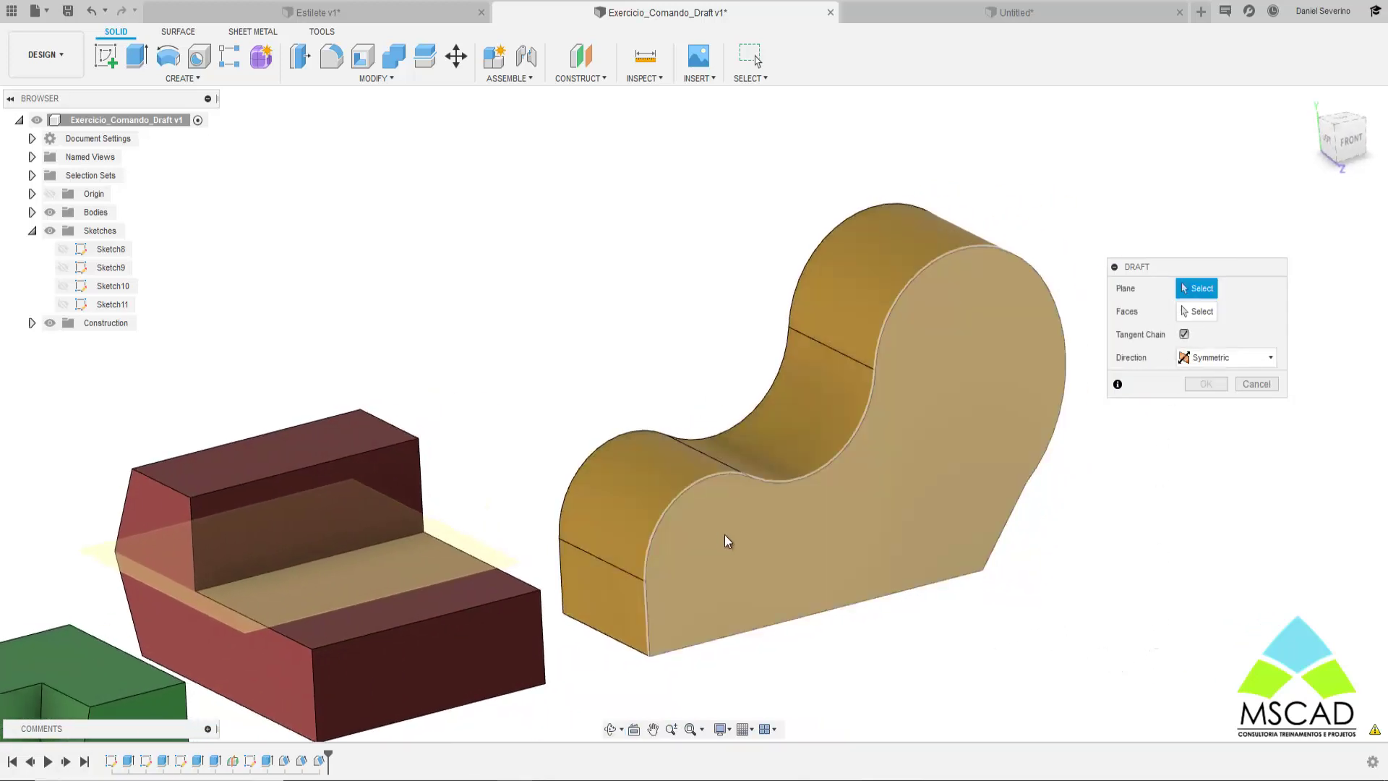
pyautogui.click(752, 587)
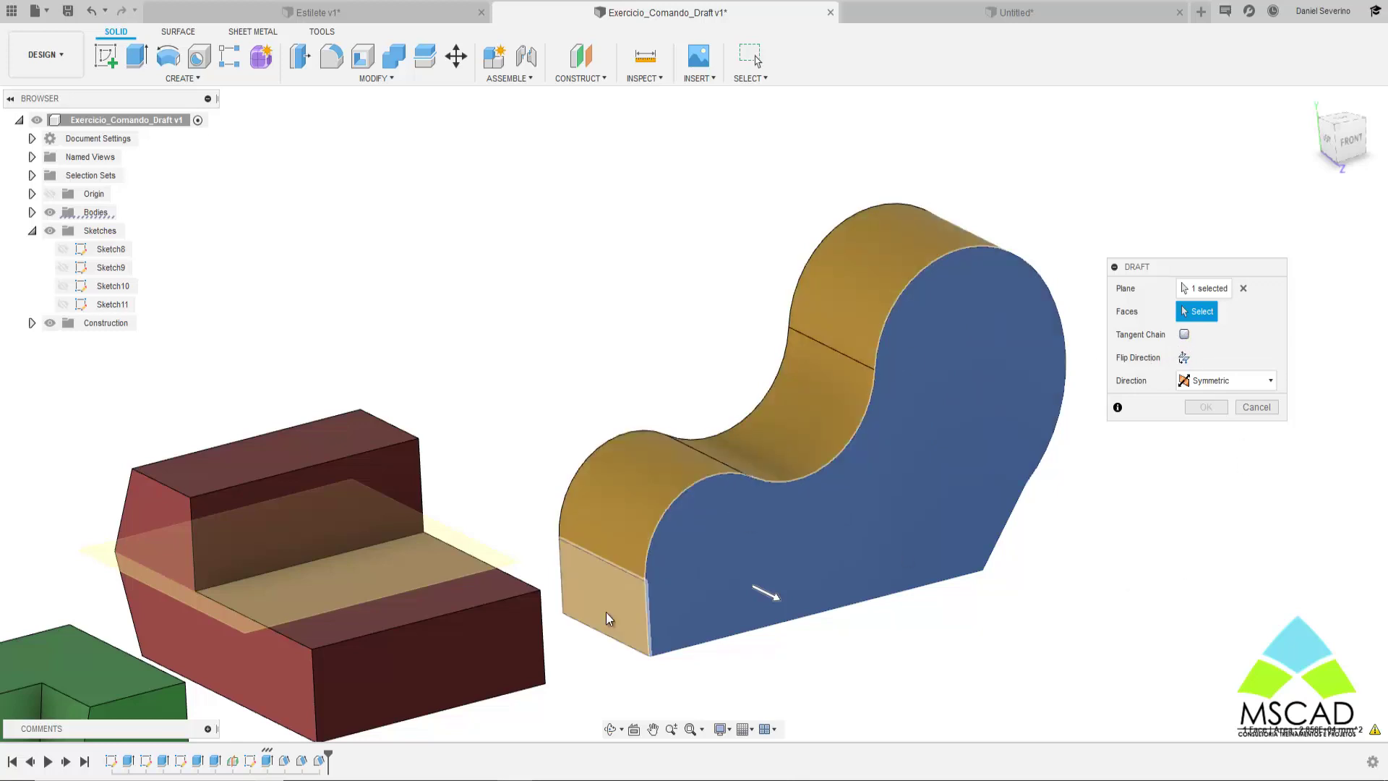
pyautogui.click(830, 411)
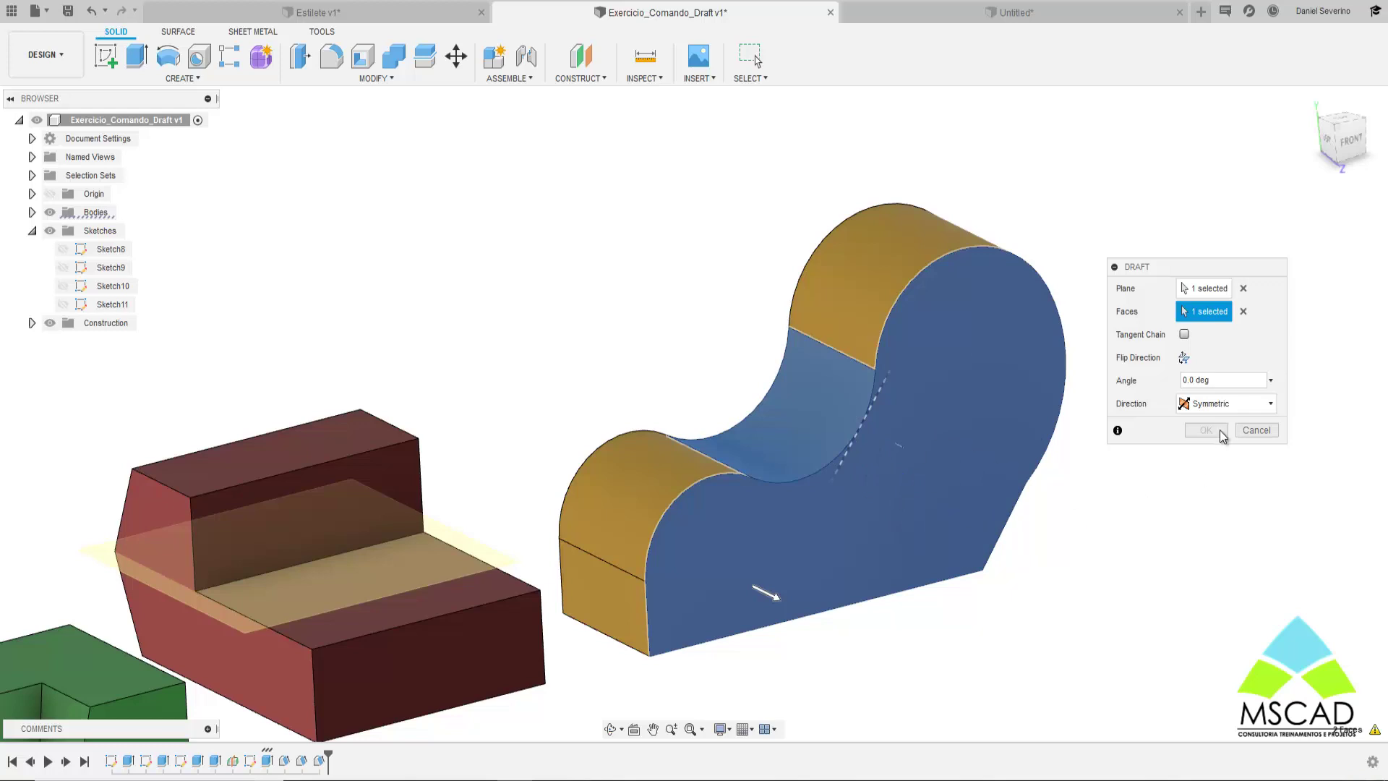
pyautogui.press('Escape')
pyautogui.click(379, 78)
# - Start a draft on the gold body with its front face as plane and the concave top face selected
pyautogui.click(350, 177)
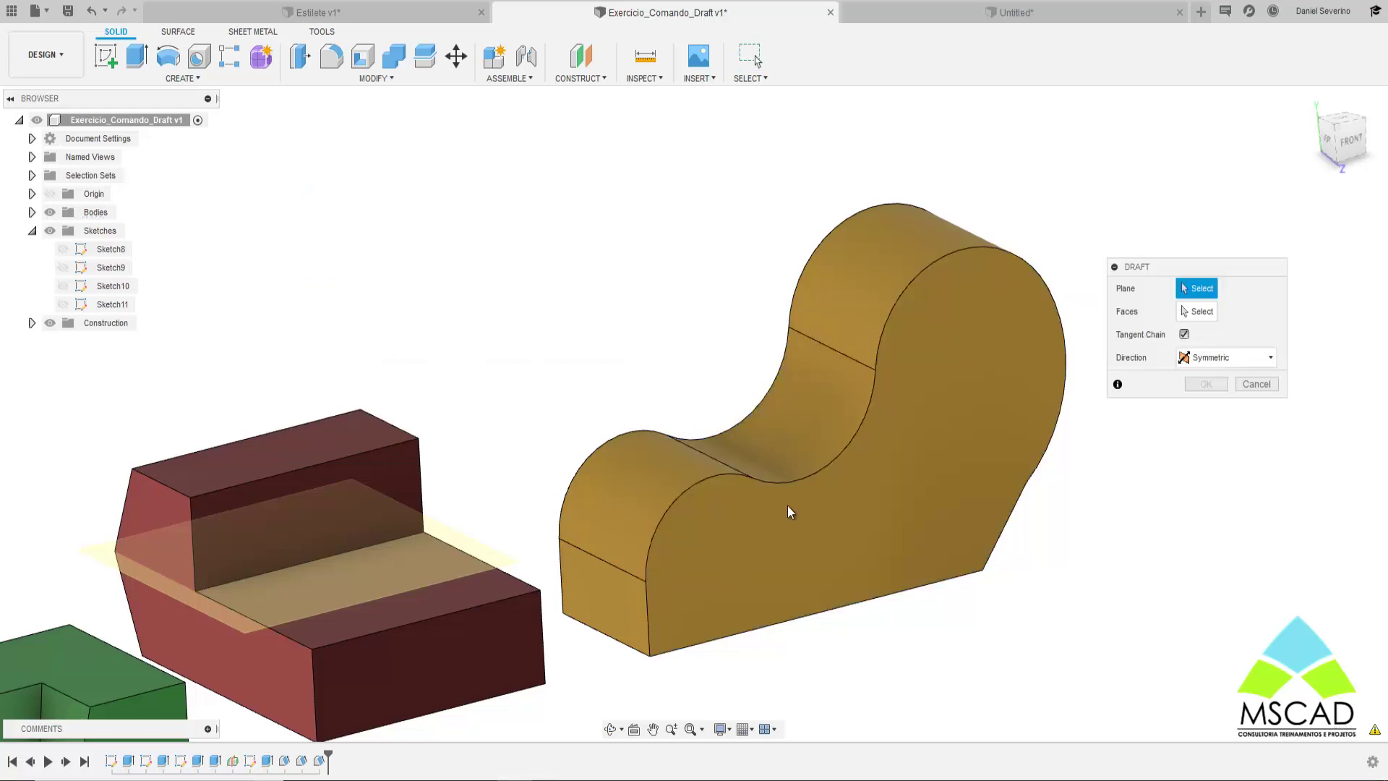
pyautogui.click(870, 548)
pyautogui.click(812, 472)
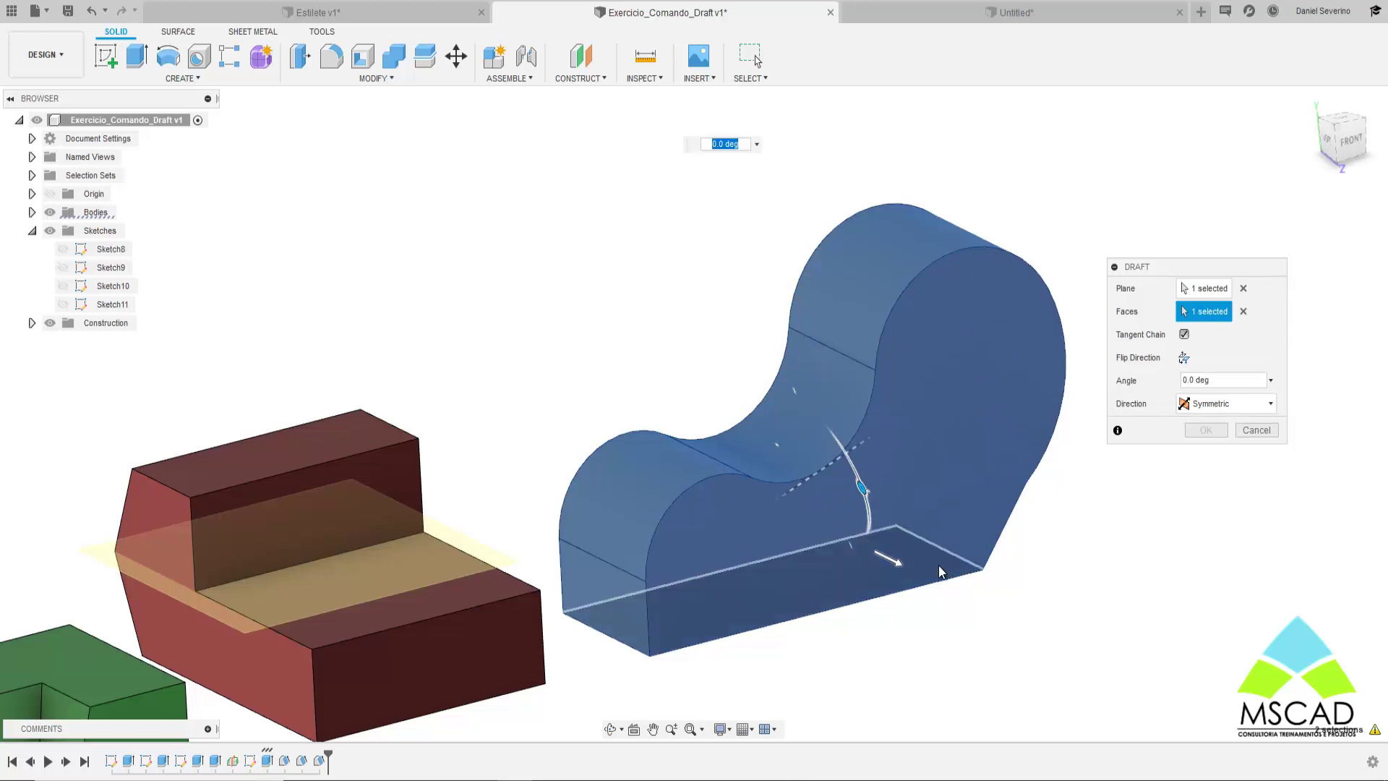
pyautogui.keyDown('shift'); pyautogui.moveTo(939, 565); pyautogui.dragTo(925, 505, button='middle'); pyautogui.keyUp('shift')
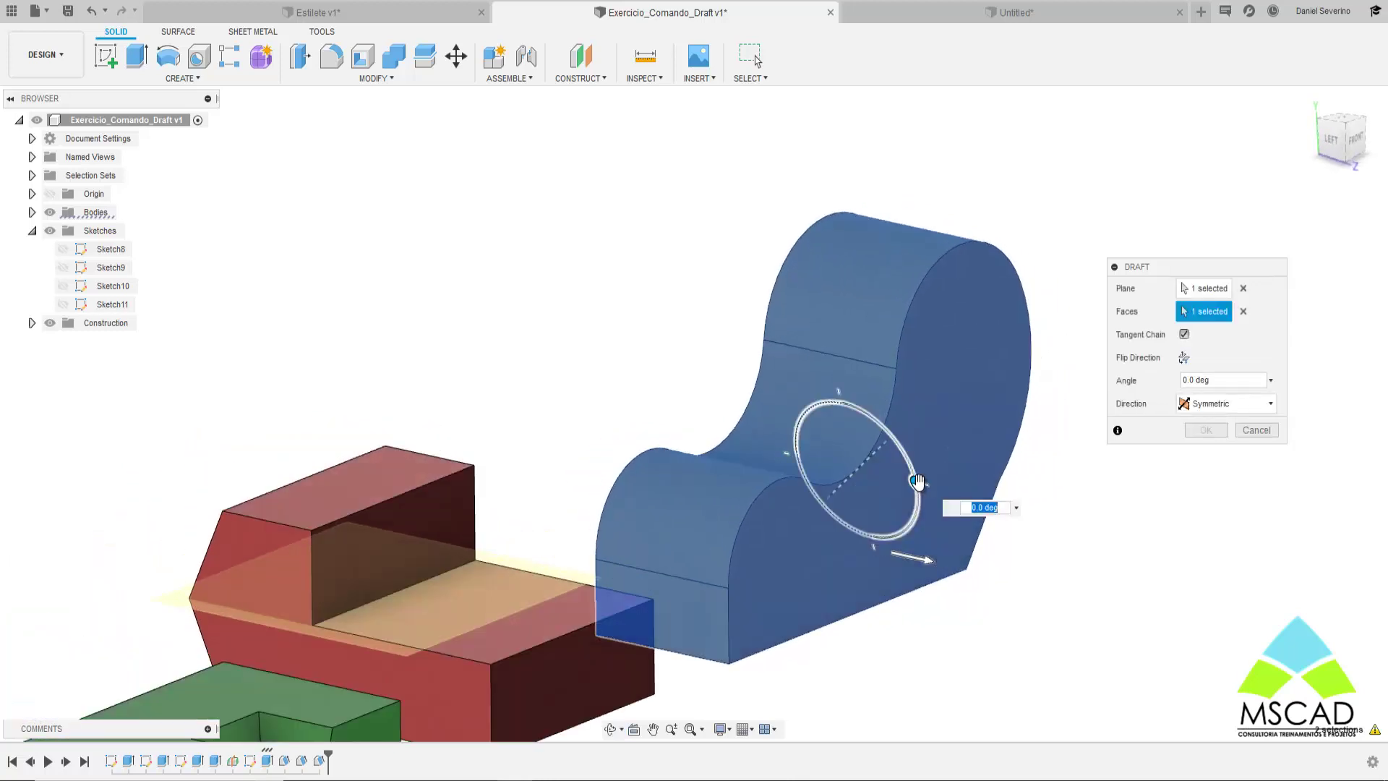
pyautogui.moveTo(916, 481); pyautogui.dragTo(891, 450)
pyautogui.moveTo(966, 589)
pyautogui.keyDown('shift'); pyautogui.mouseDown(button='middle')
pyautogui.moveTo(822, 576)
pyautogui.moveTo(927, 559)
pyautogui.mouseUp(button='middle'); pyautogui.keyUp('shift')
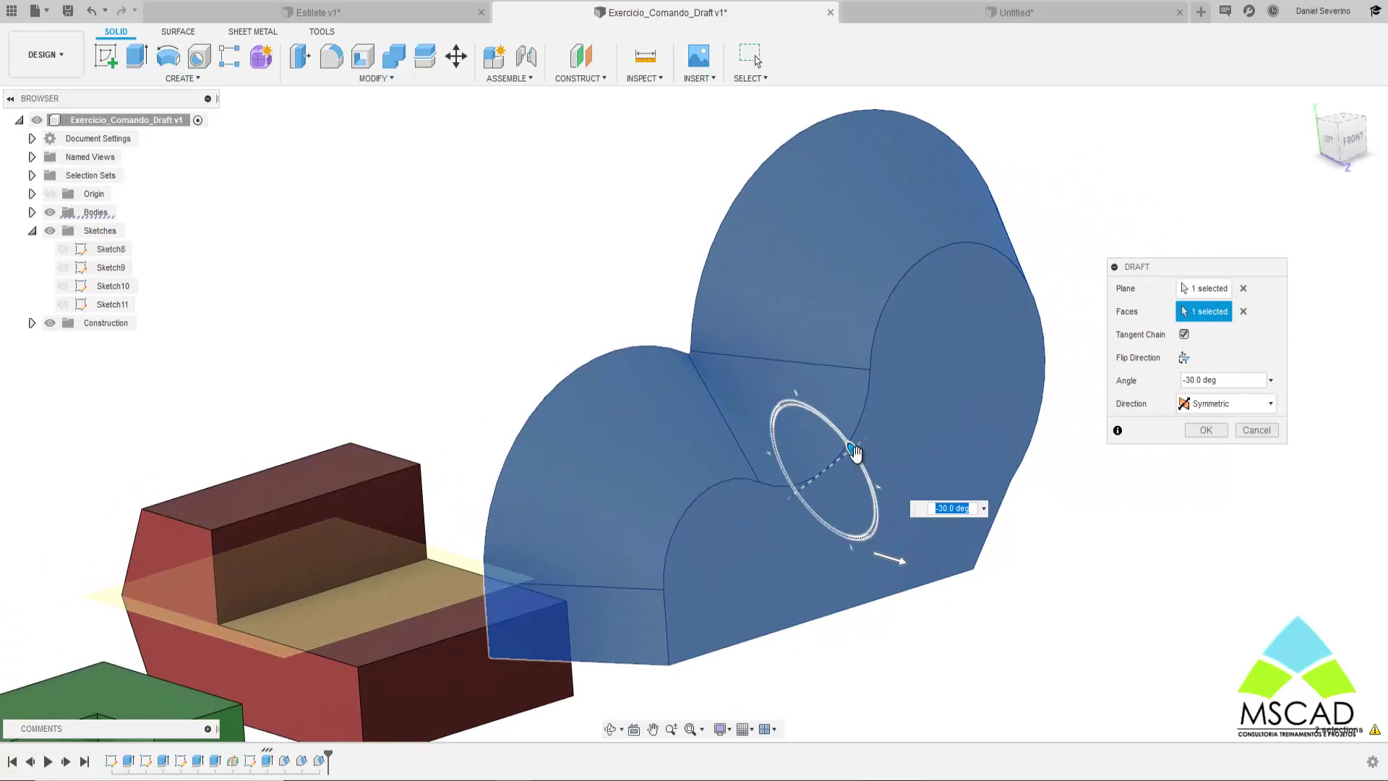
# - Adjust the draft angle through trial values and settle on -20 degrees
pyautogui.moveTo(855, 452); pyautogui.dragTo(877, 511)
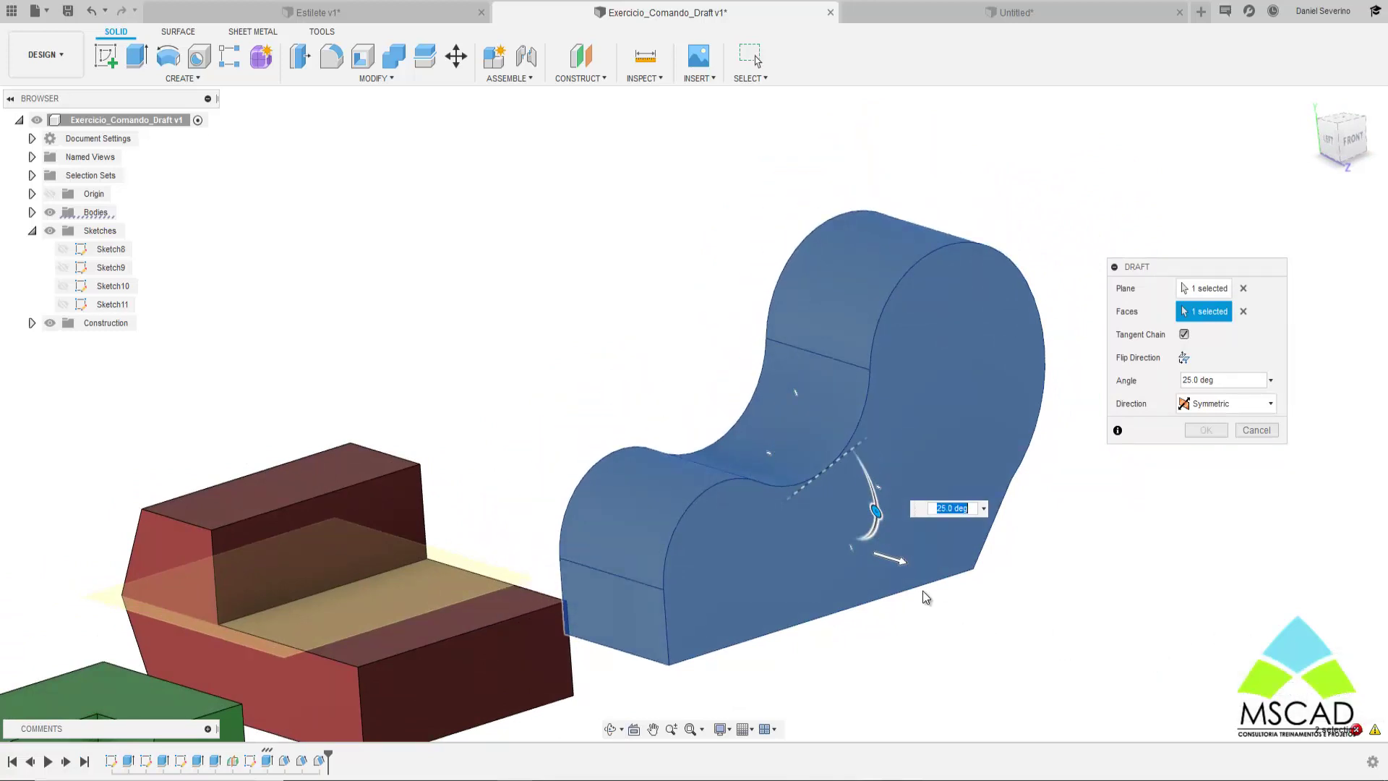
pyautogui.write('5')
pyautogui.press('Return')
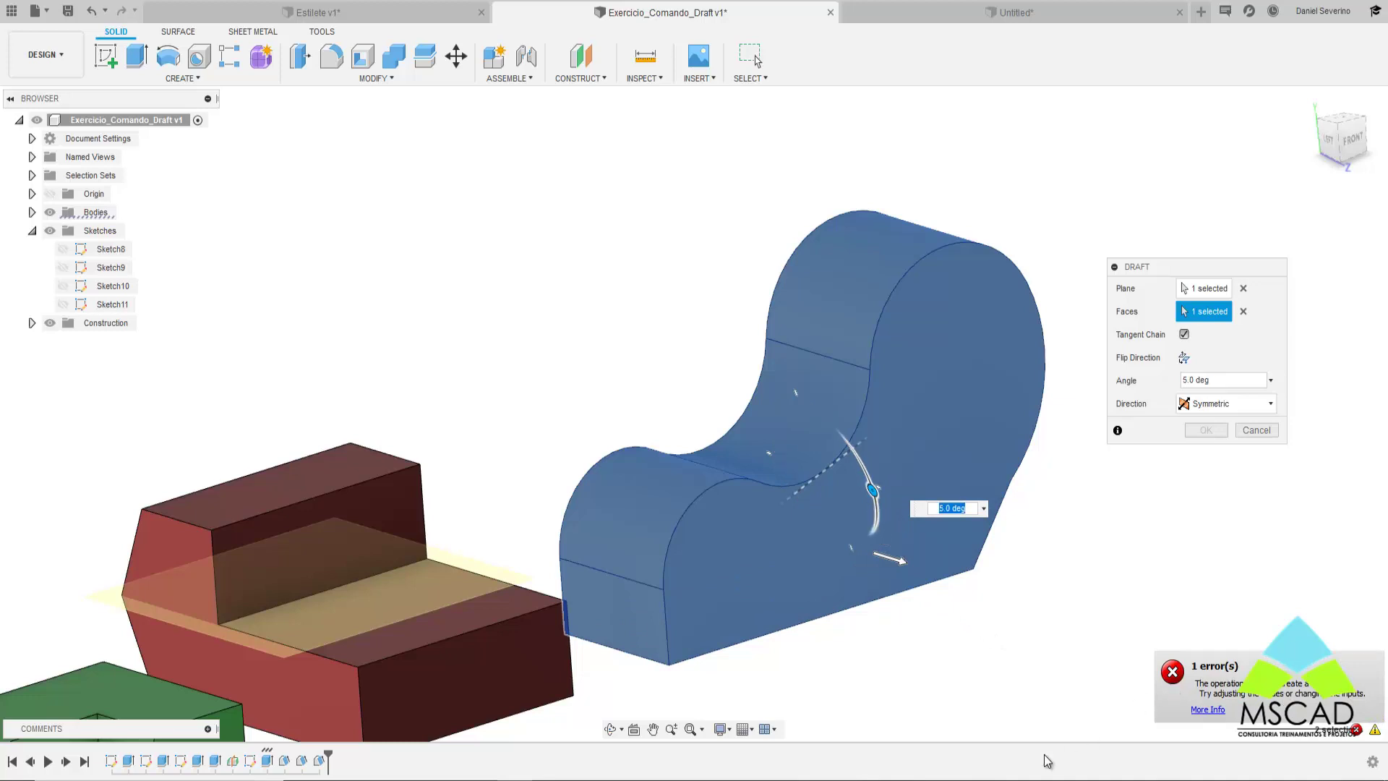
pyautogui.moveTo(873, 490); pyautogui.dragTo(865, 472)
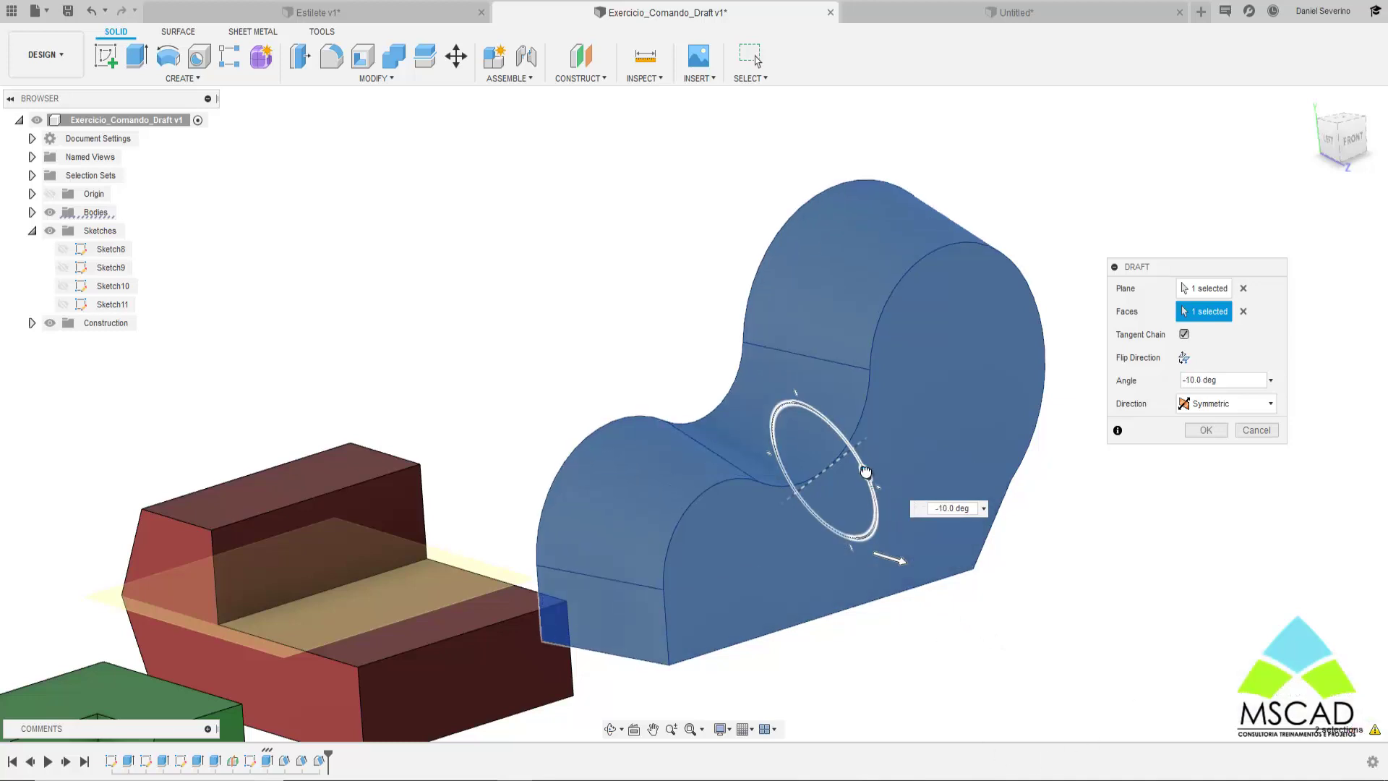
pyautogui.write('-20')
pyautogui.press('Return')
# - Apply the -20 degree draft and zoom out to show all four example blocks
pyautogui.moveTo(956, 614)
pyautogui.keyDown('shift'); pyautogui.mouseDown(button='middle')
pyautogui.moveTo(940, 649)
pyautogui.moveTo(932, 621)
pyautogui.mouseUp(button='middle'); pyautogui.keyUp('shift')
pyautogui.click(1206, 431)
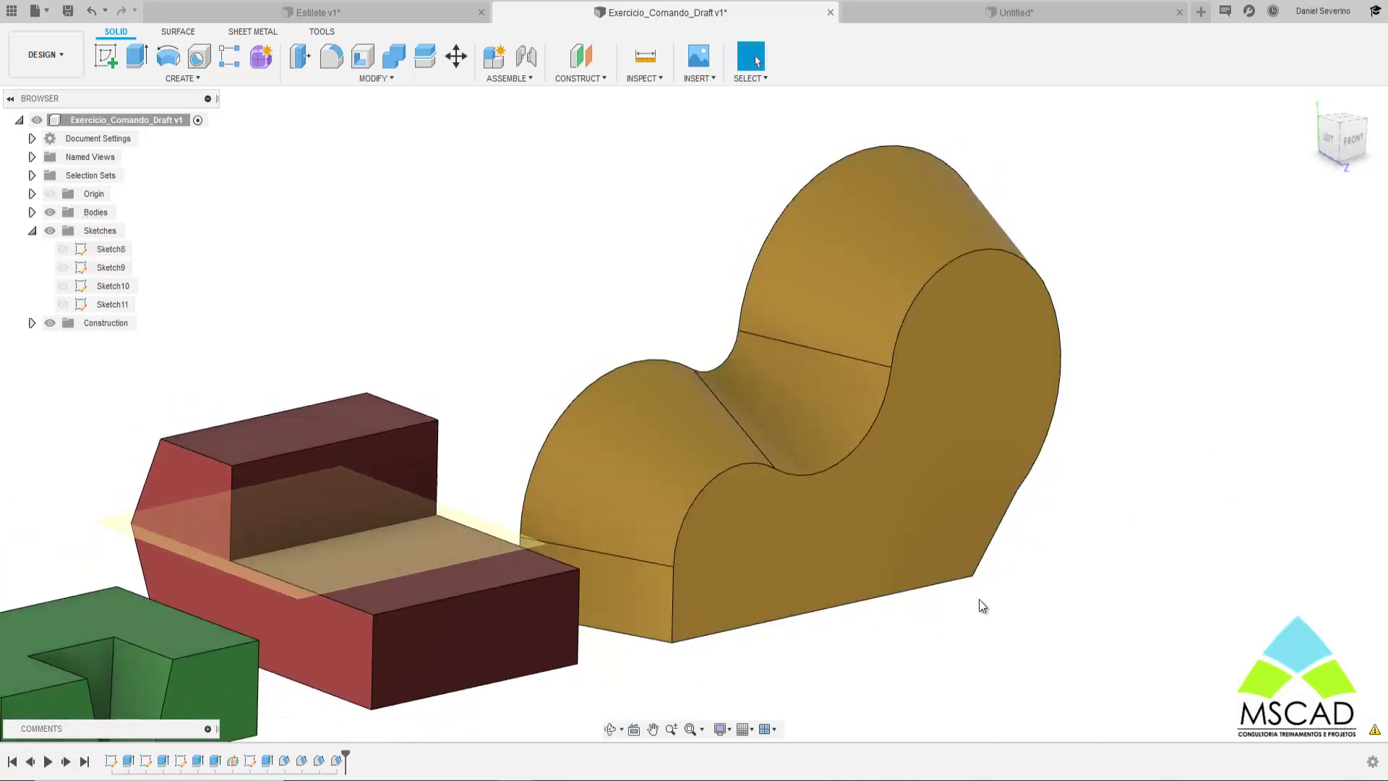
pyautogui.scroll(-2, 1164, 592)
pyautogui.scroll(-2, 1179, 622)
pyautogui.moveTo(1192, 645)
pyautogui.mouseDown(button='middle')
pyautogui.moveTo(1186, 594)
pyautogui.moveTo(1156, 586)
pyautogui.moveTo(1152, 626)
pyautogui.mouseUp(button='middle')
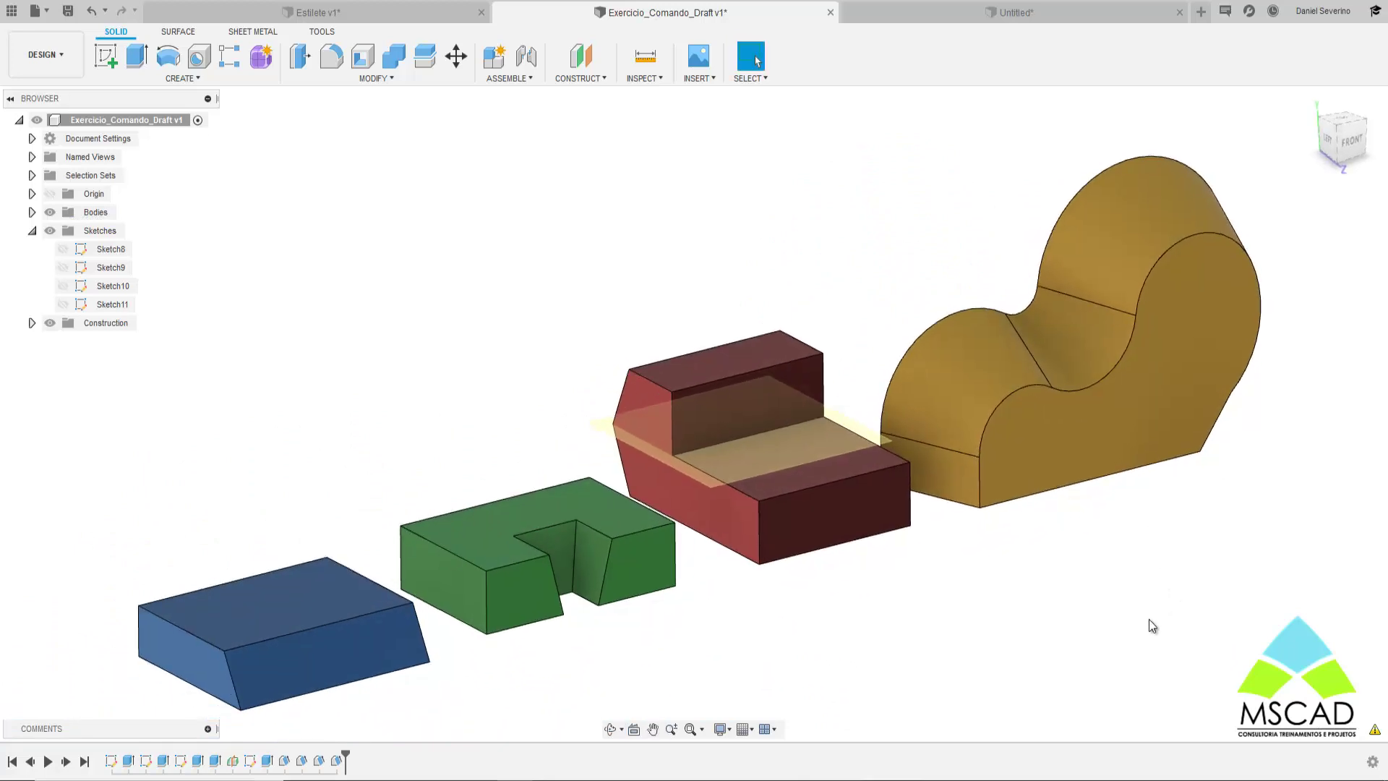
# - In Estilete v1, preview -5 and -10 degree drafts on the boss's front-left side face, then cancel
pyautogui.click(394, 20)
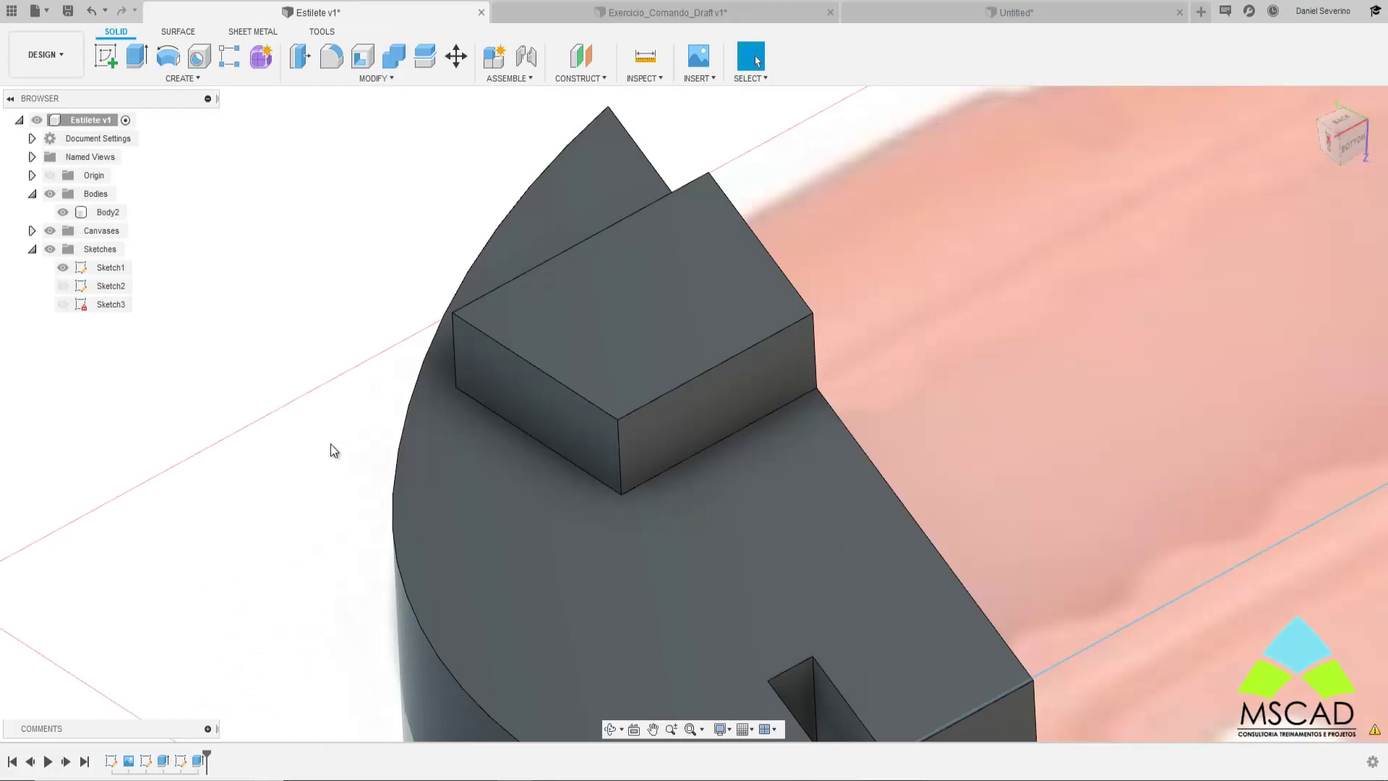
pyautogui.click(373, 79)
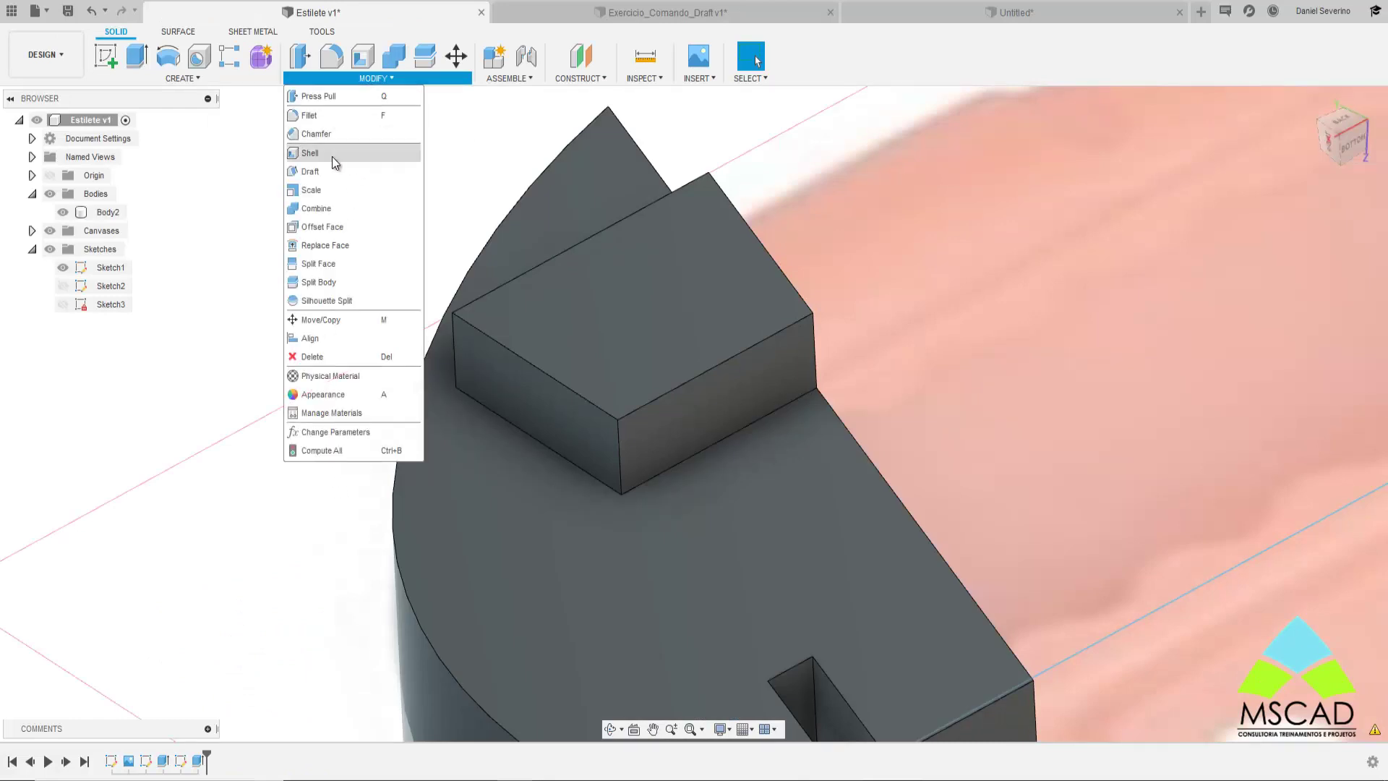
pyautogui.click(327, 180)
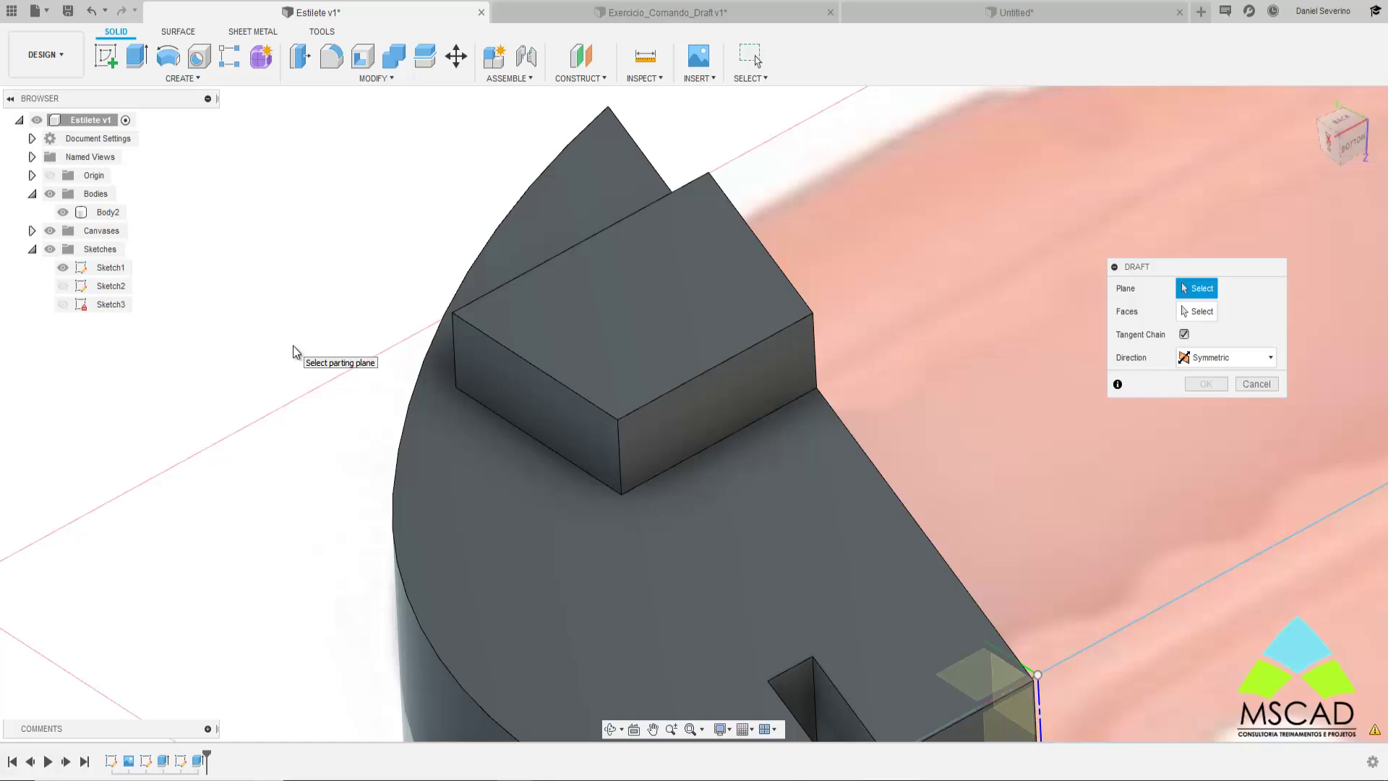
pyautogui.click(536, 334)
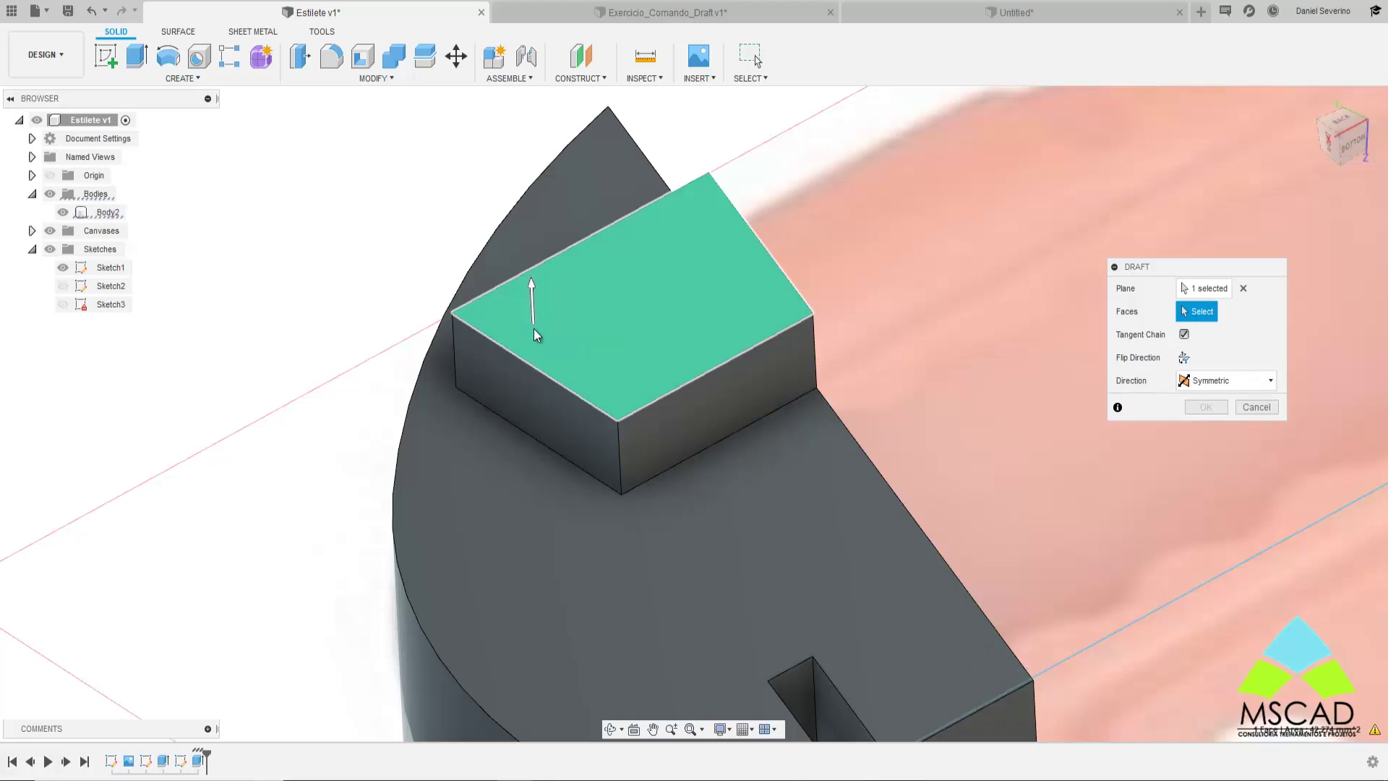
pyautogui.click(508, 389)
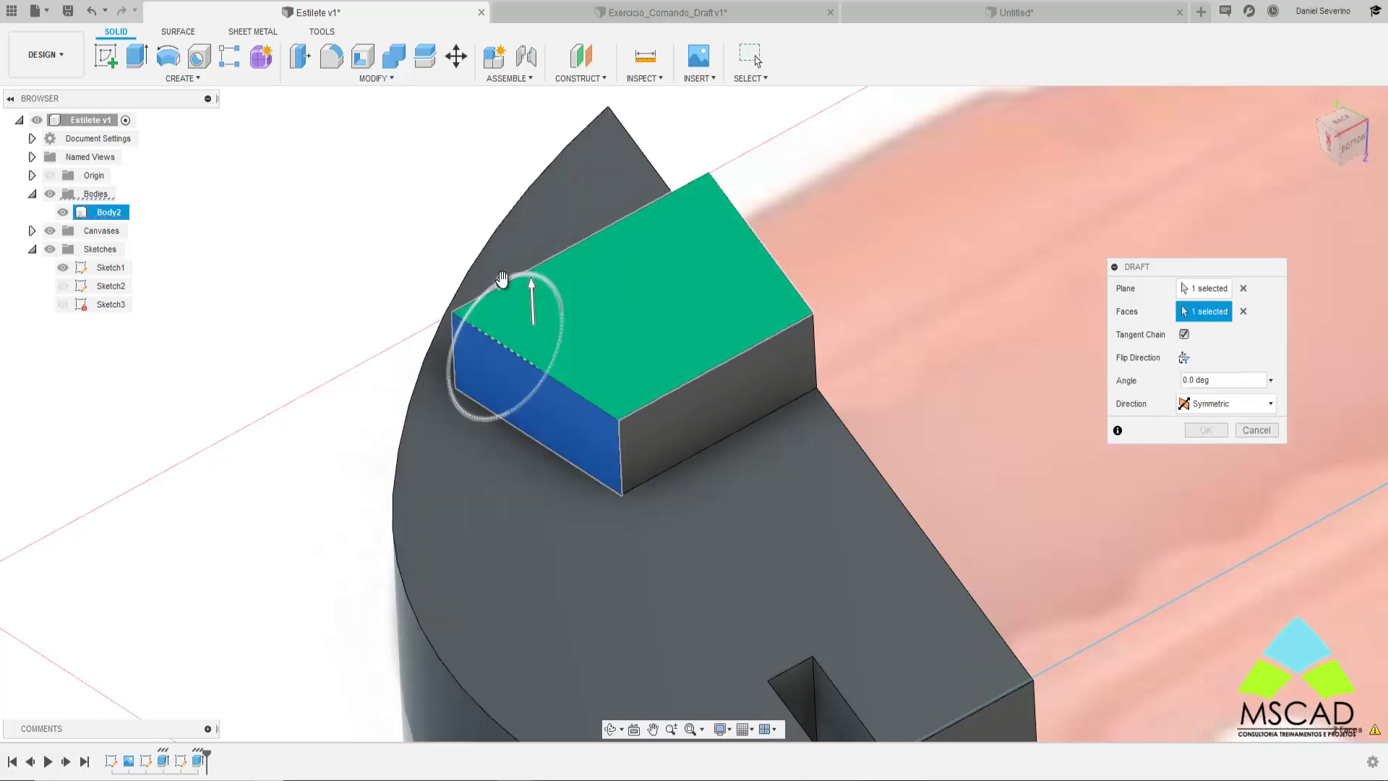
pyautogui.moveTo(502, 281); pyautogui.dragTo(452, 304)
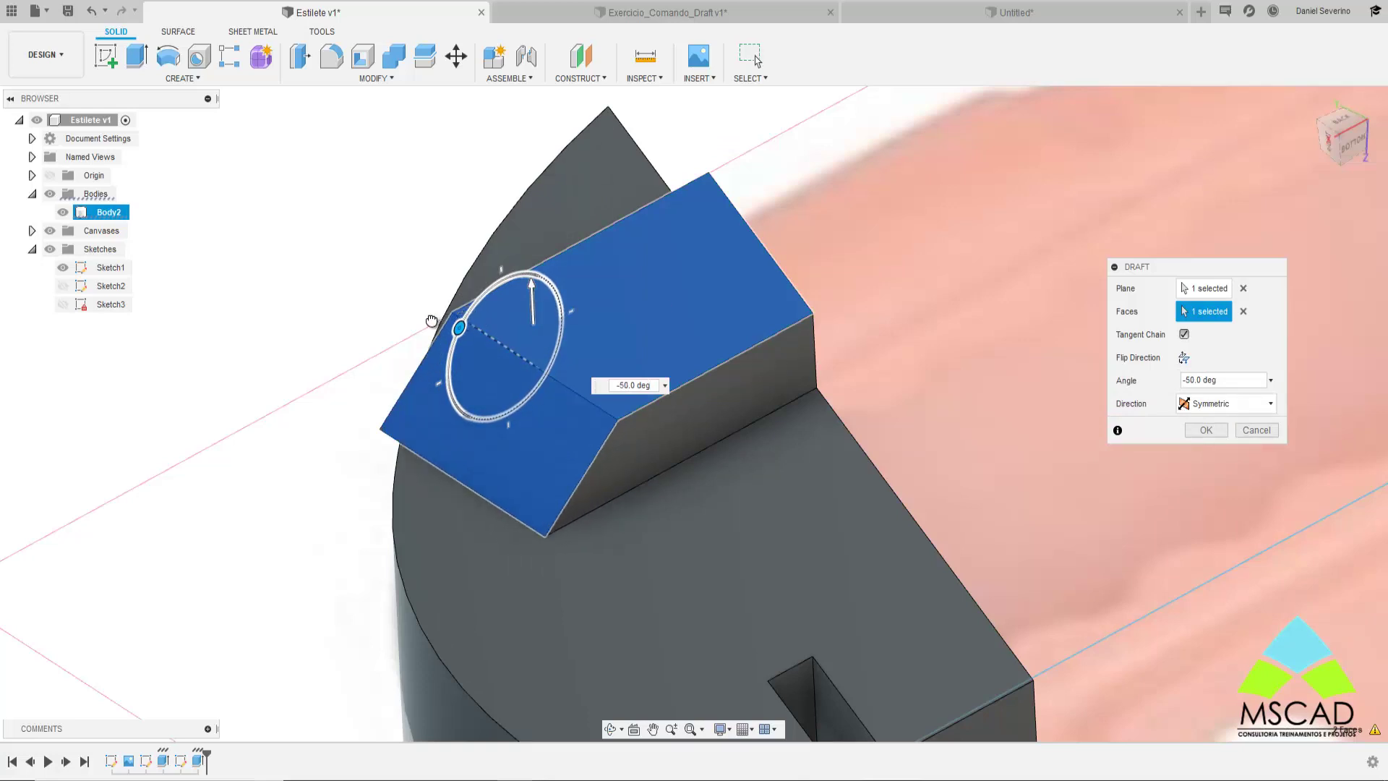
pyautogui.moveTo(452, 304); pyautogui.dragTo(497, 282)
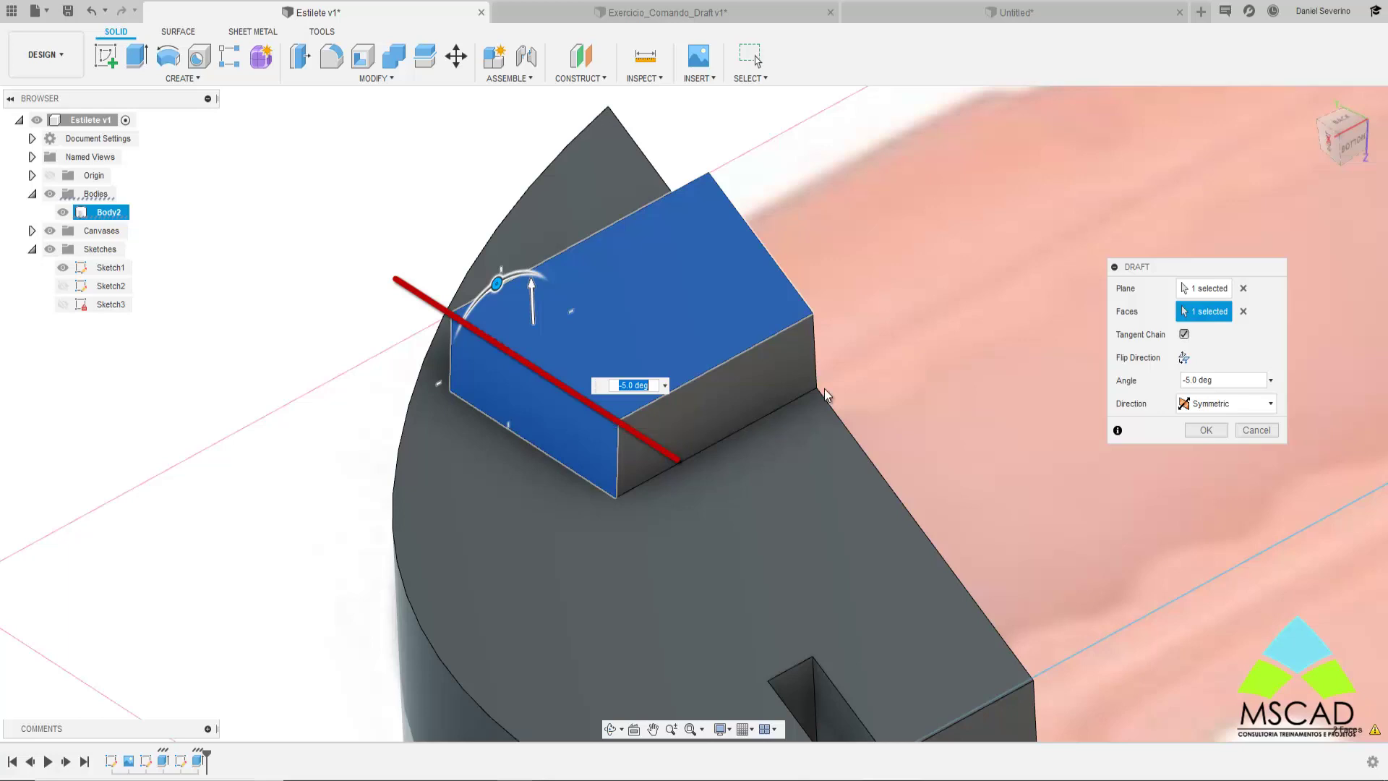
pyautogui.press('Escape')
pyautogui.click(376, 78)
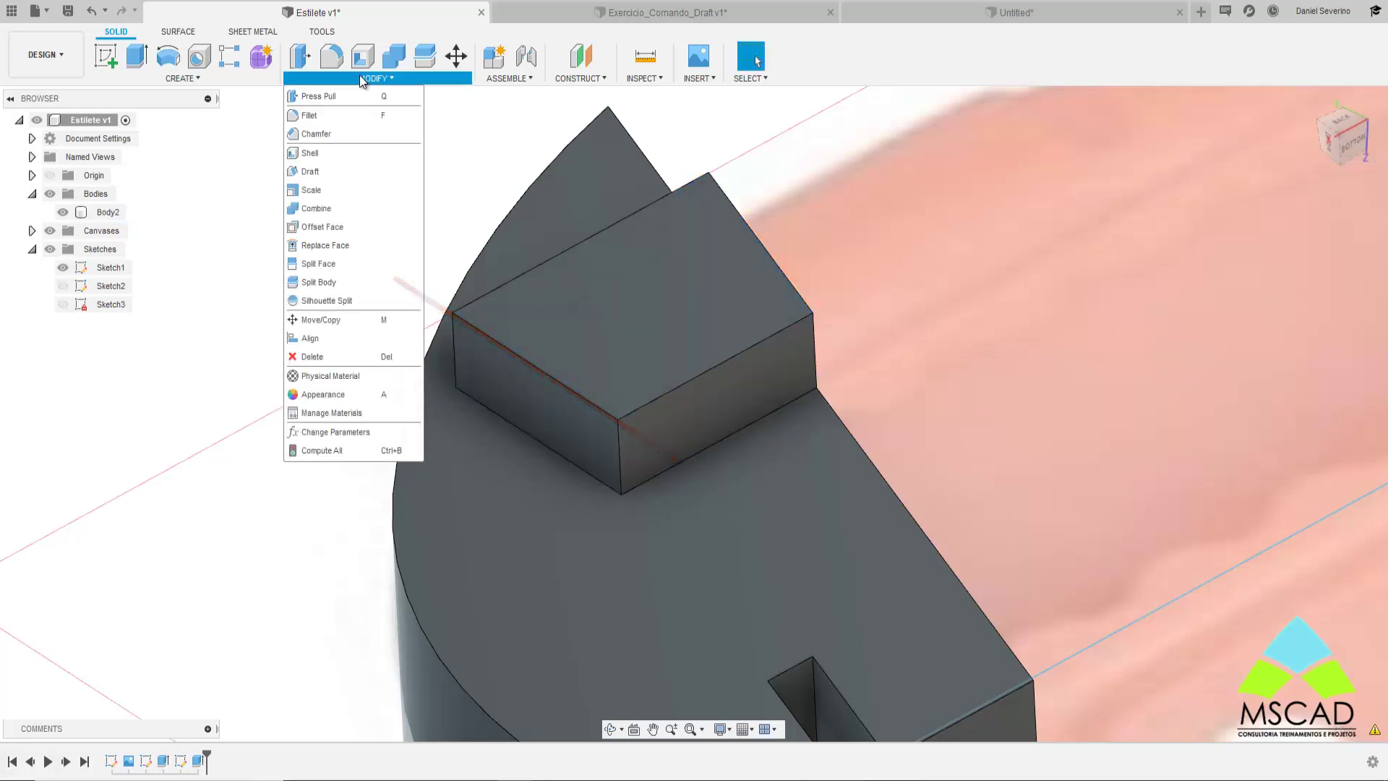
pyautogui.click(350, 174)
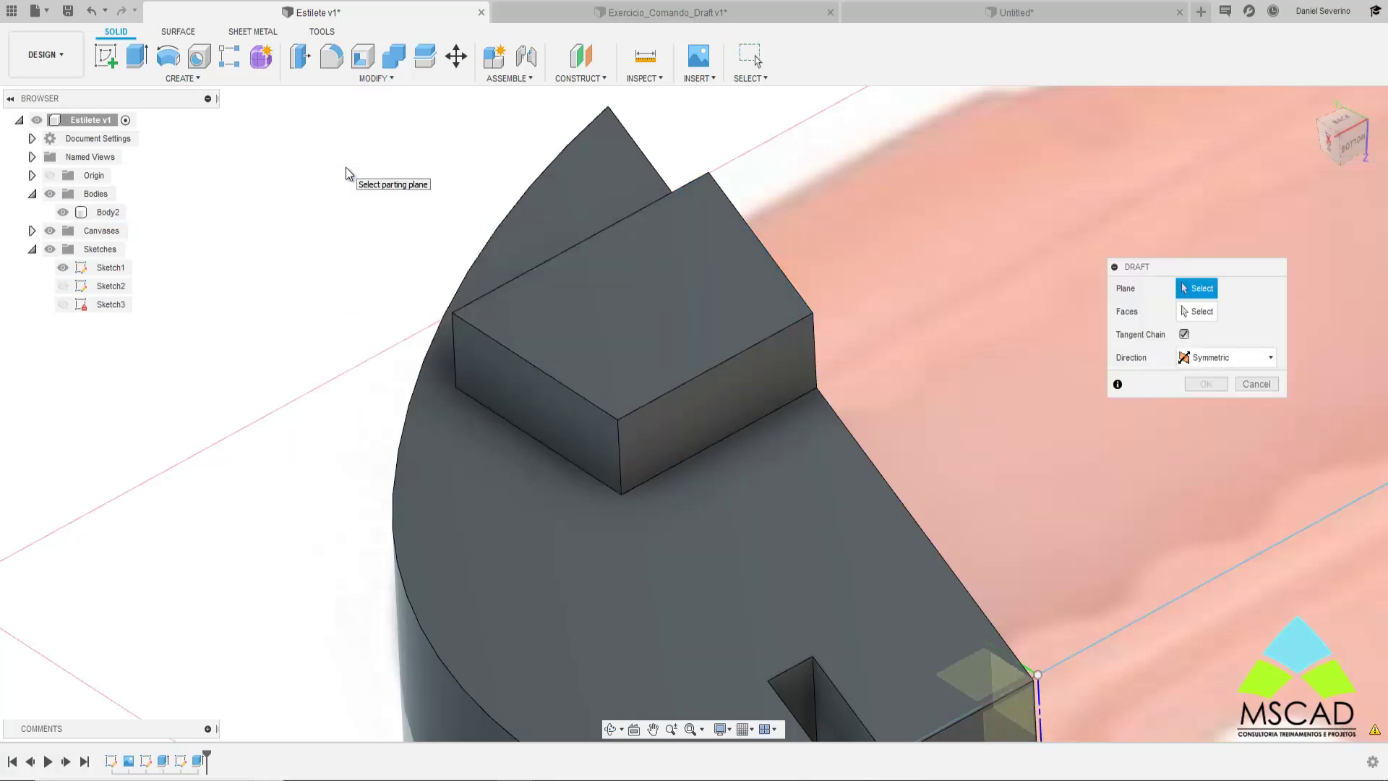
pyautogui.click(468, 460)
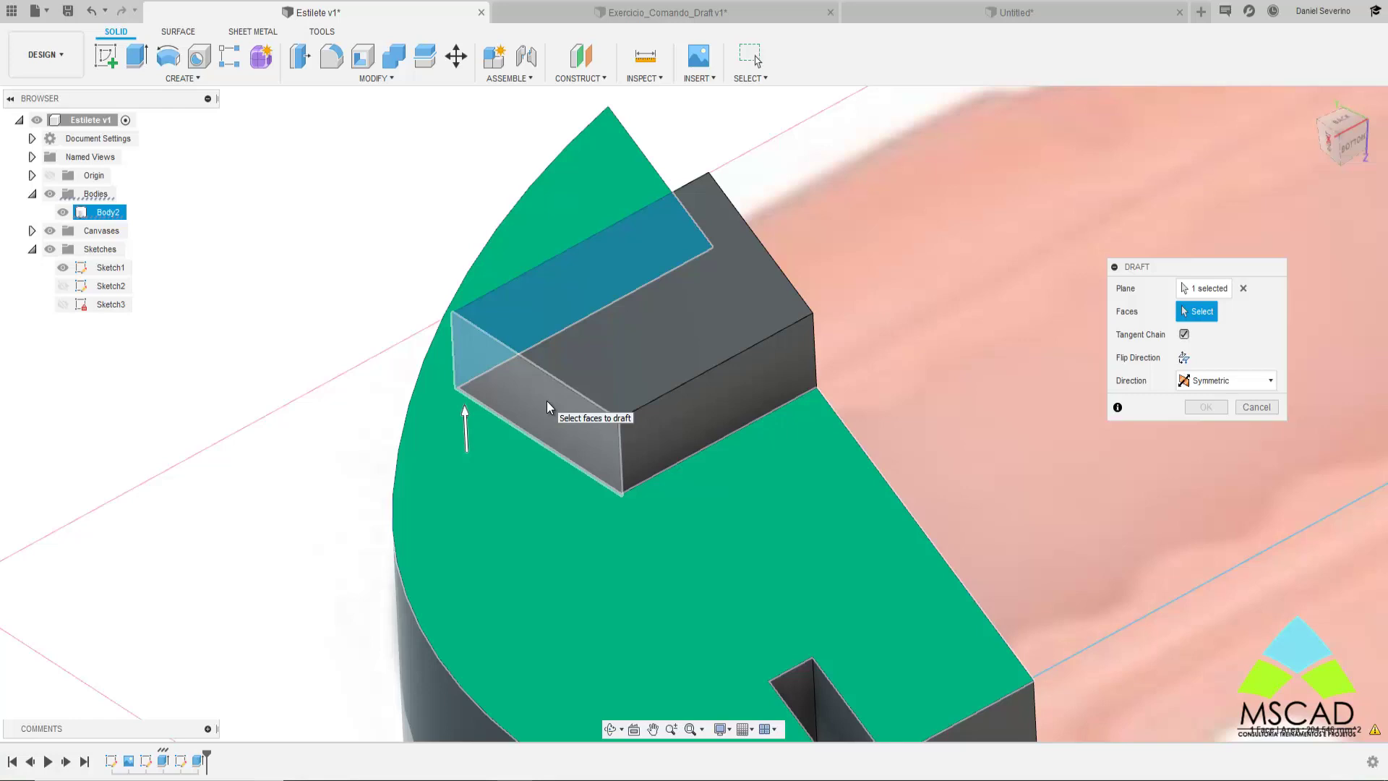
pyautogui.click(548, 407)
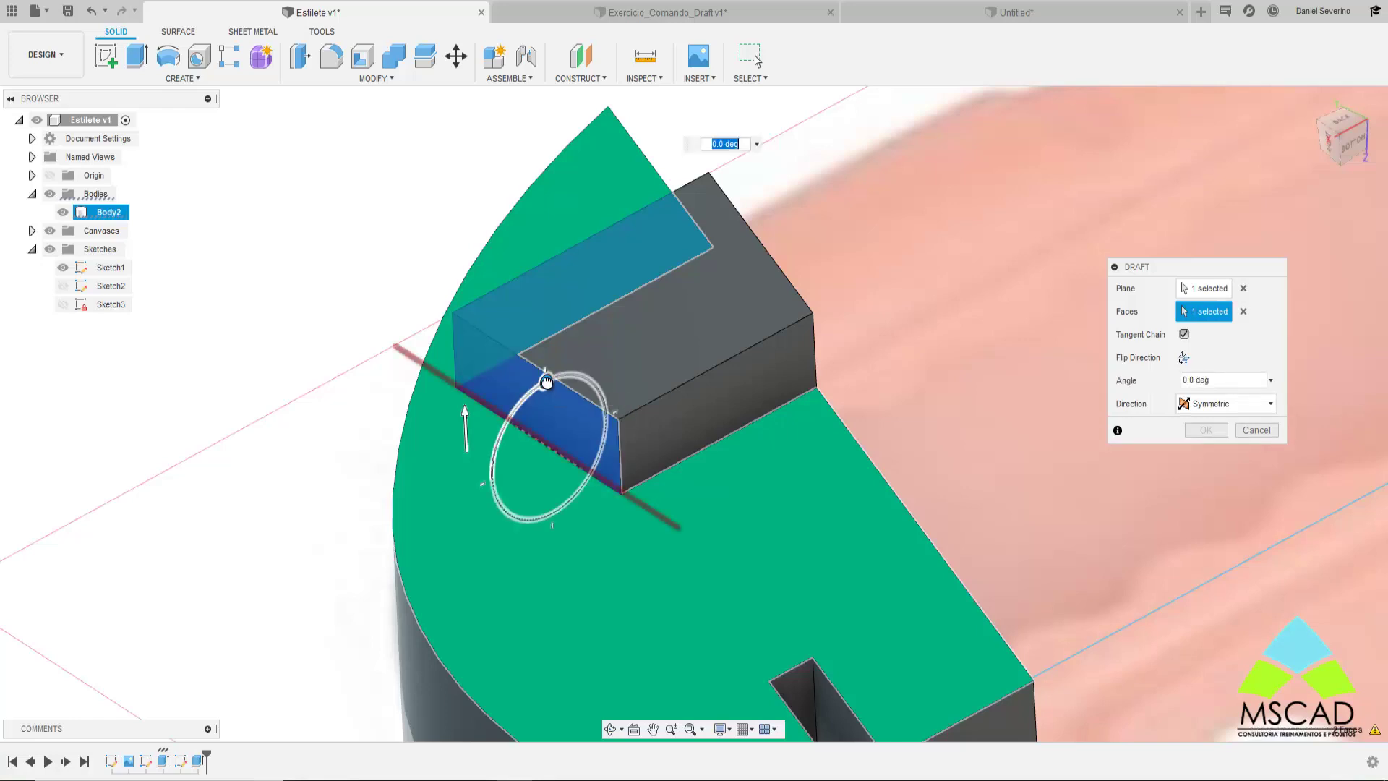
pyautogui.moveTo(547, 382); pyautogui.dragTo(517, 404)
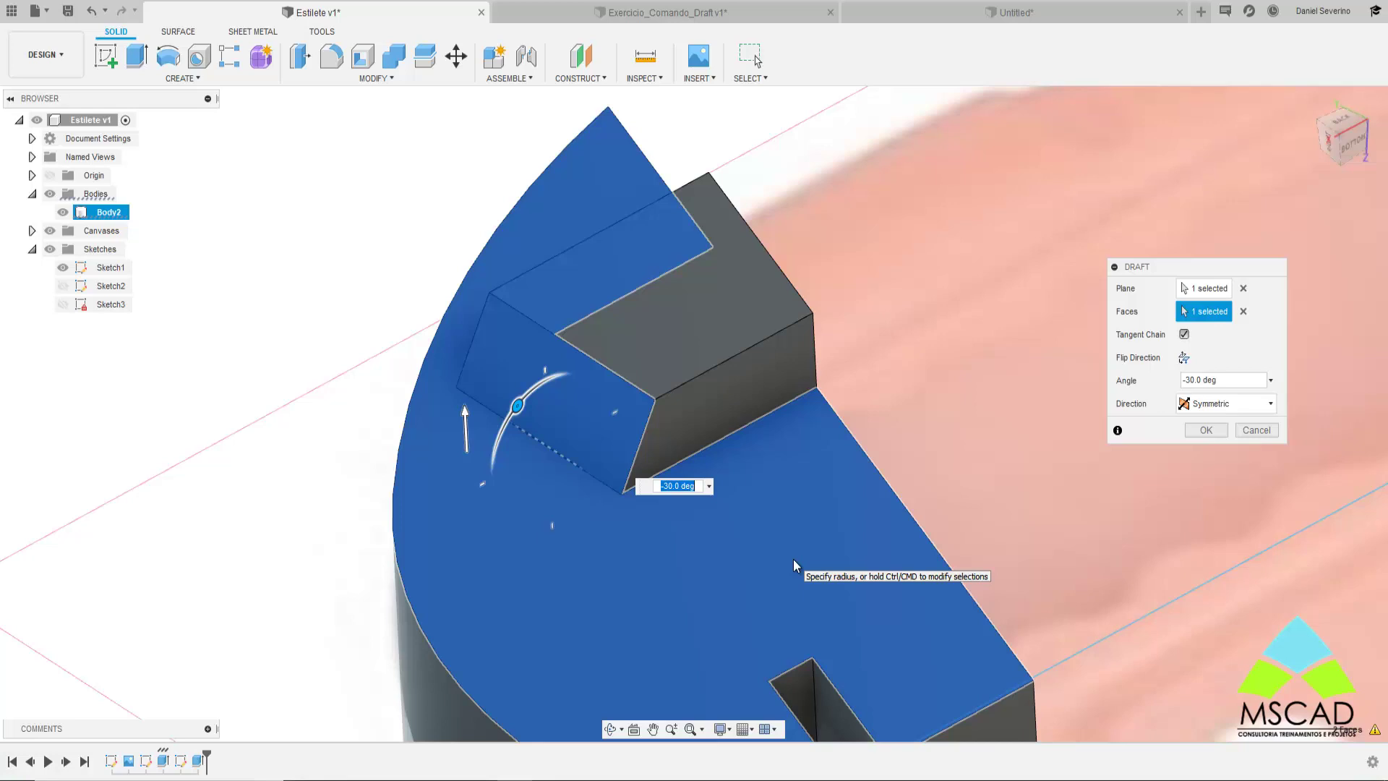
pyautogui.press('Escape')
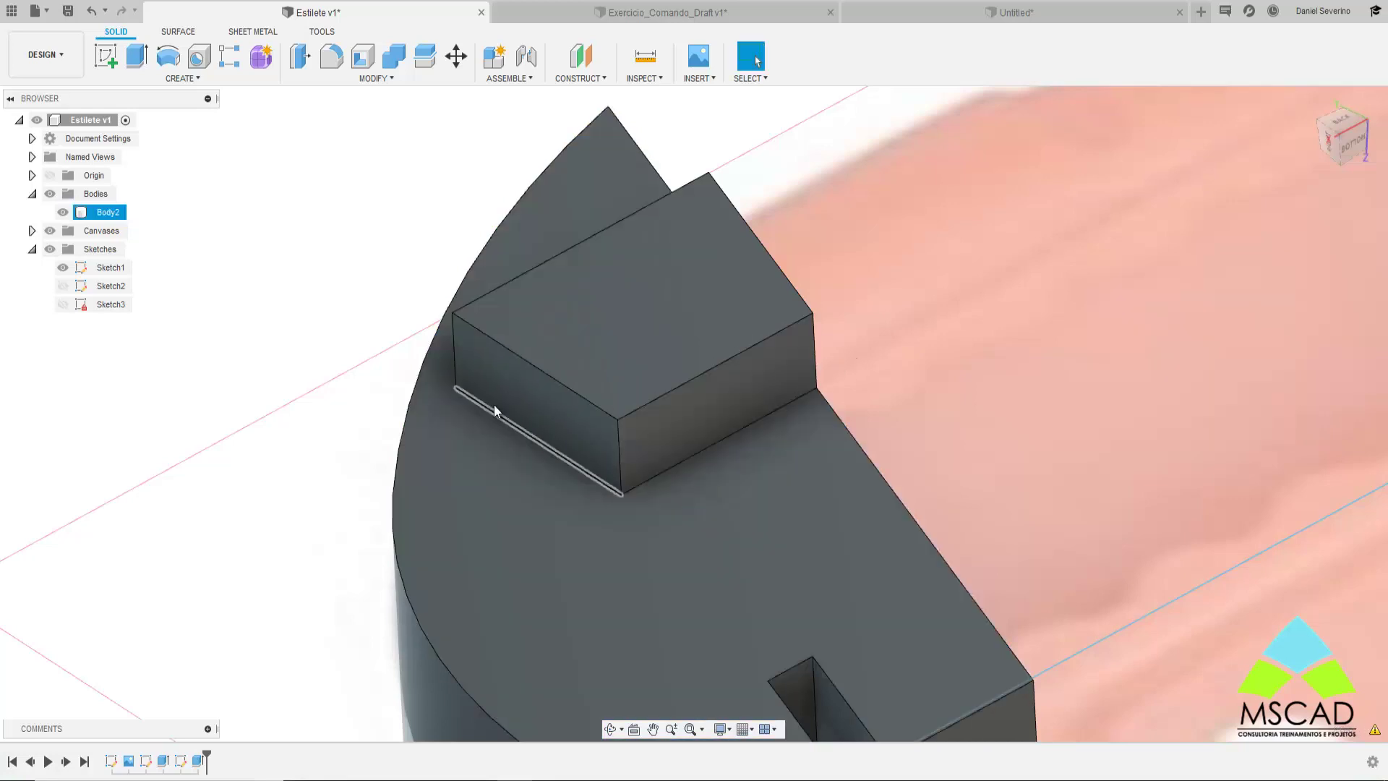
pyautogui.click(248, 502)
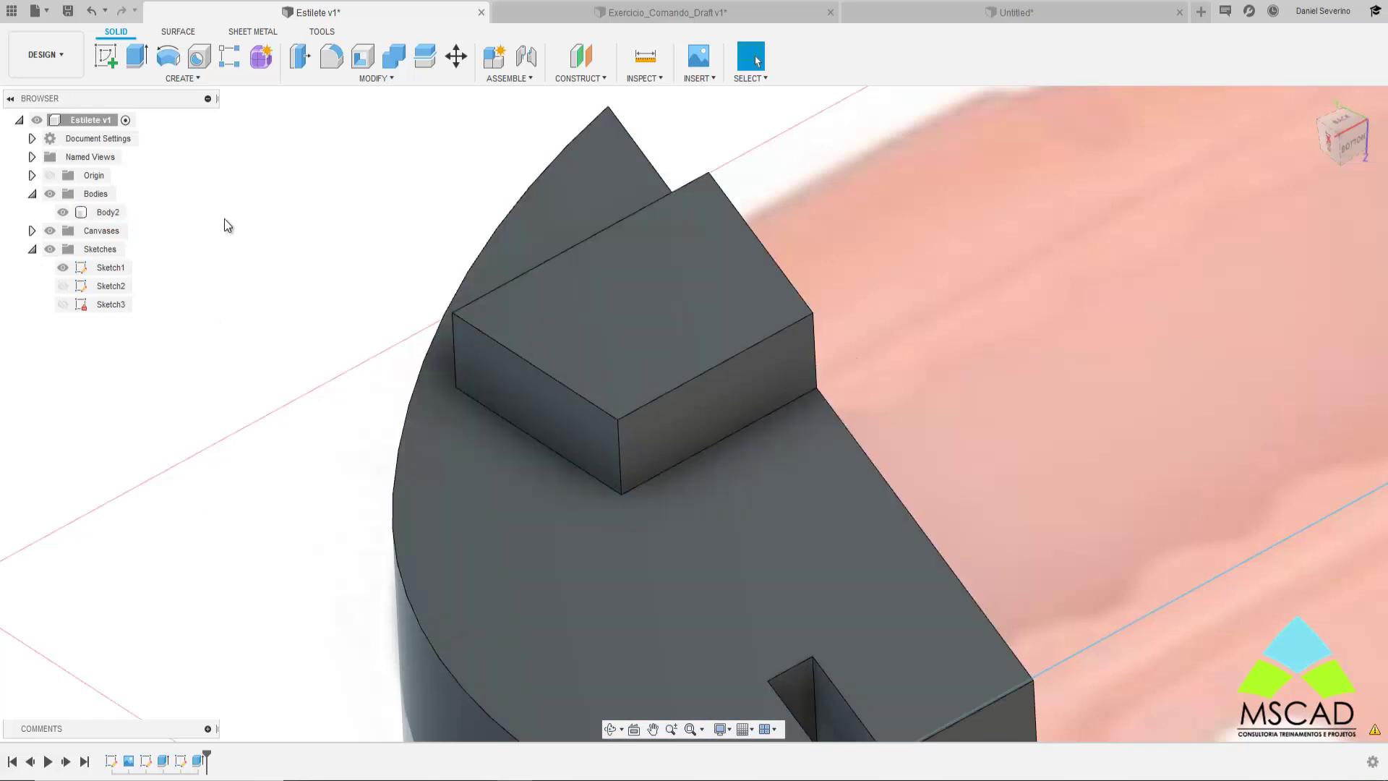
pyautogui.click(347, 78)
pyautogui.click(318, 173)
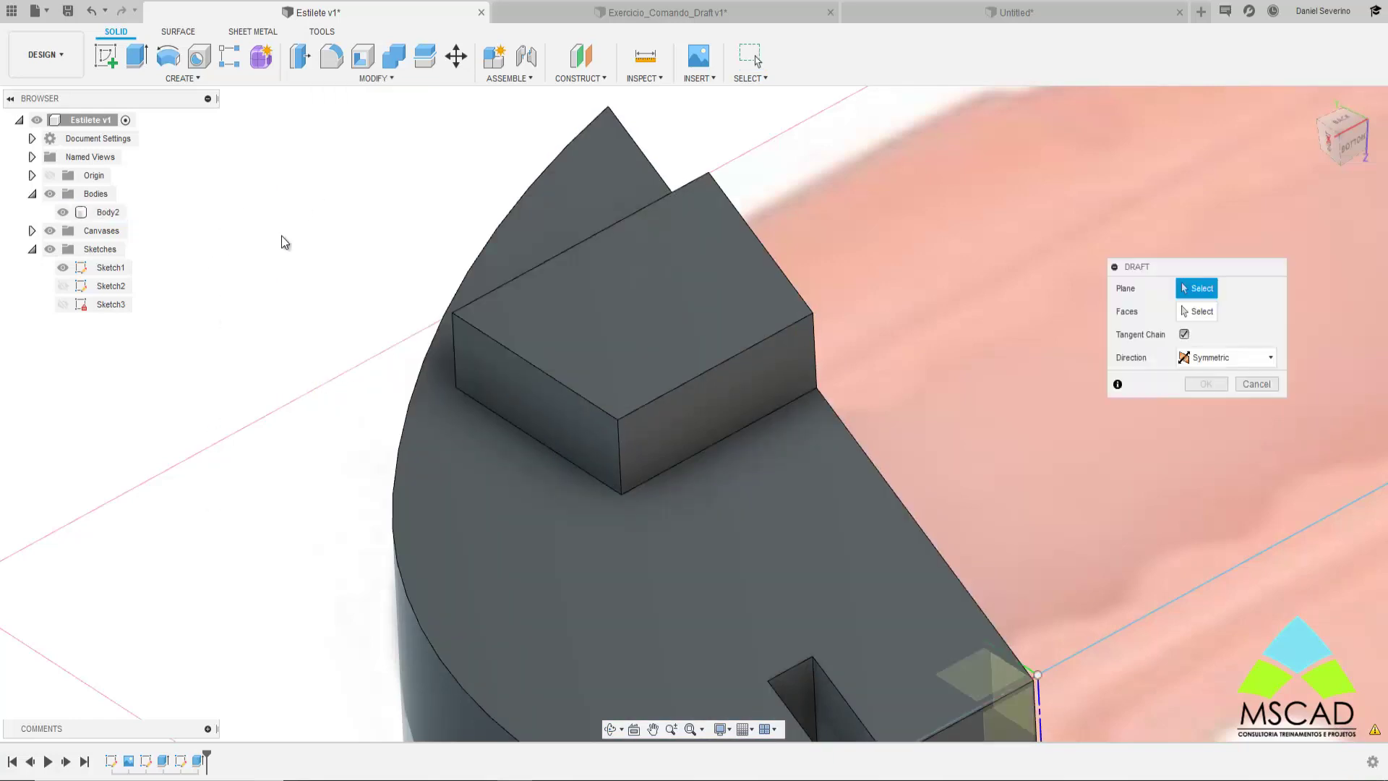
pyautogui.click(570, 413)
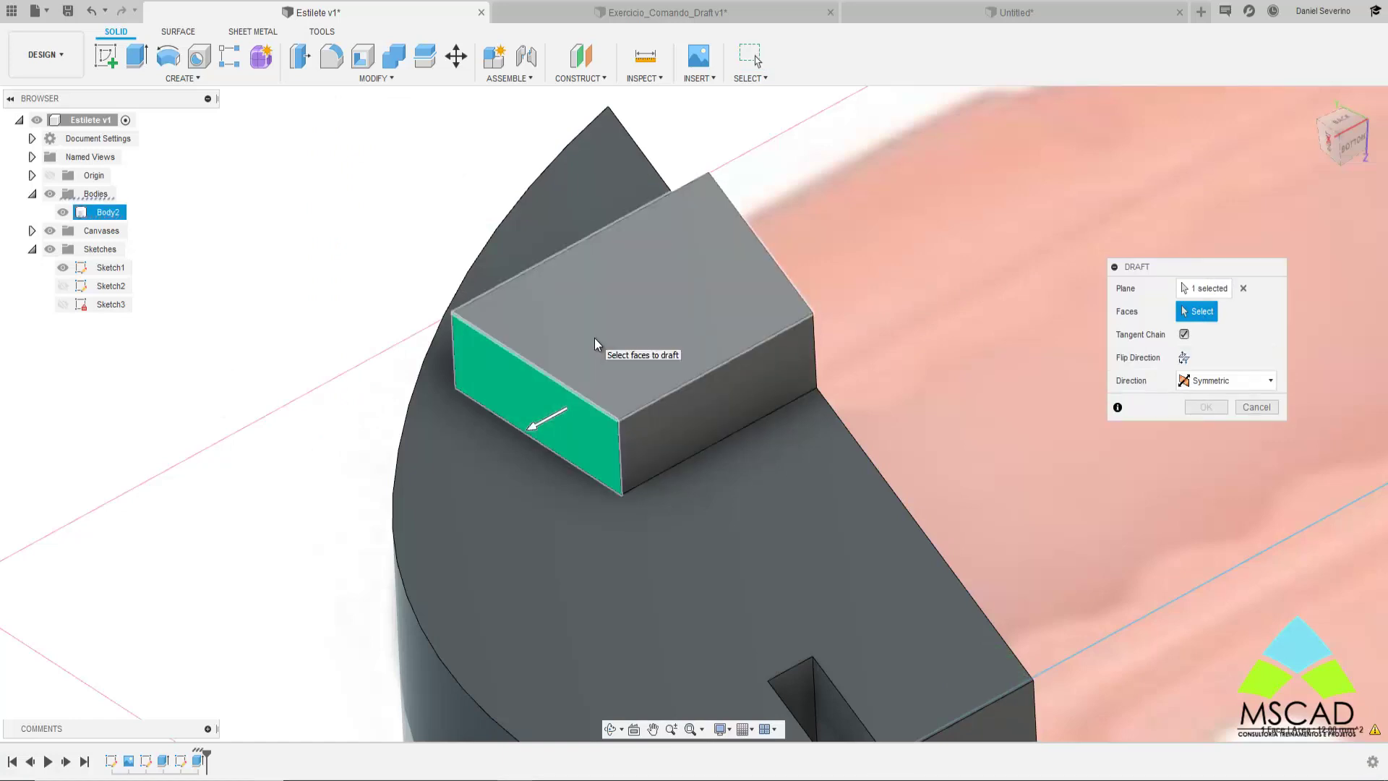
pyautogui.click(618, 352)
pyautogui.moveTo(480, 398)
pyautogui.mouseDown()
pyautogui.moveTo(521, 365)
pyautogui.moveTo(498, 391)
pyautogui.mouseUp()
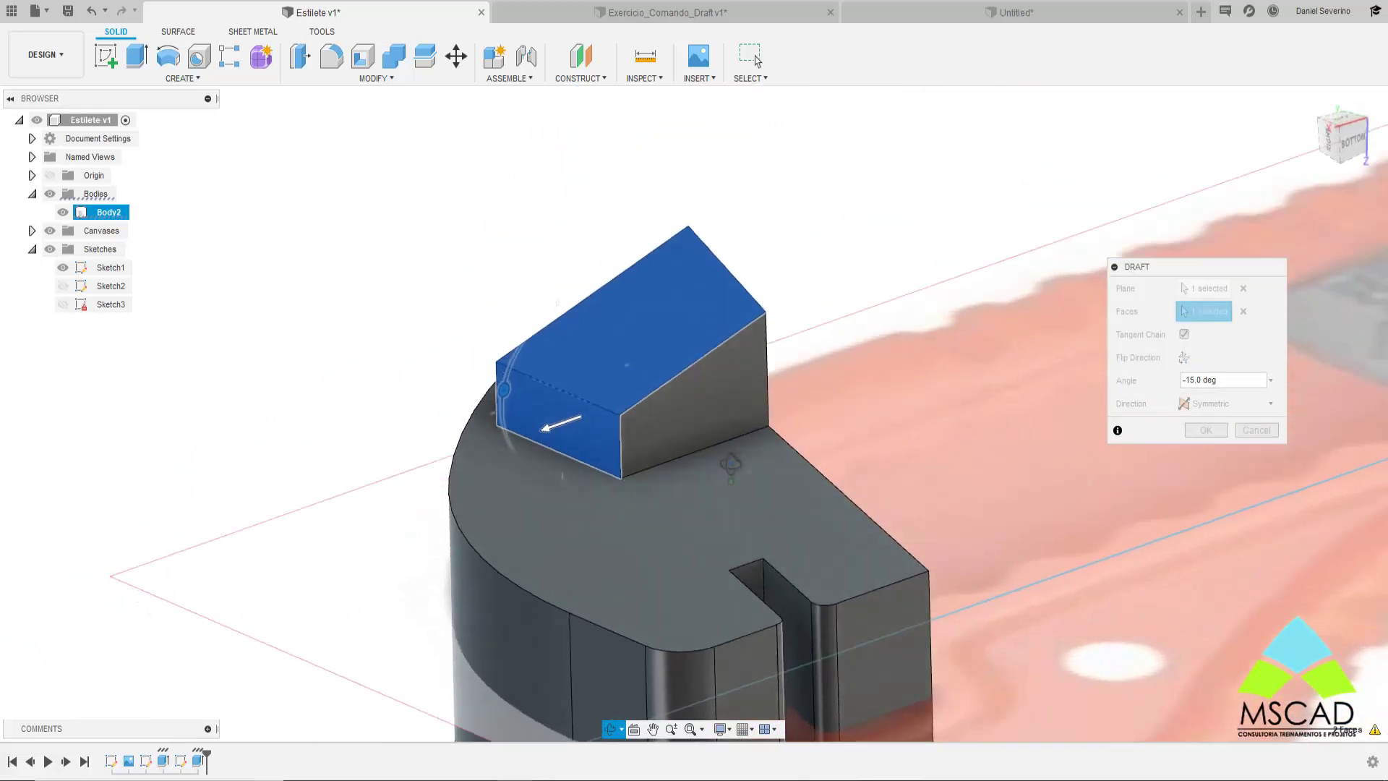
pyautogui.press('Return')
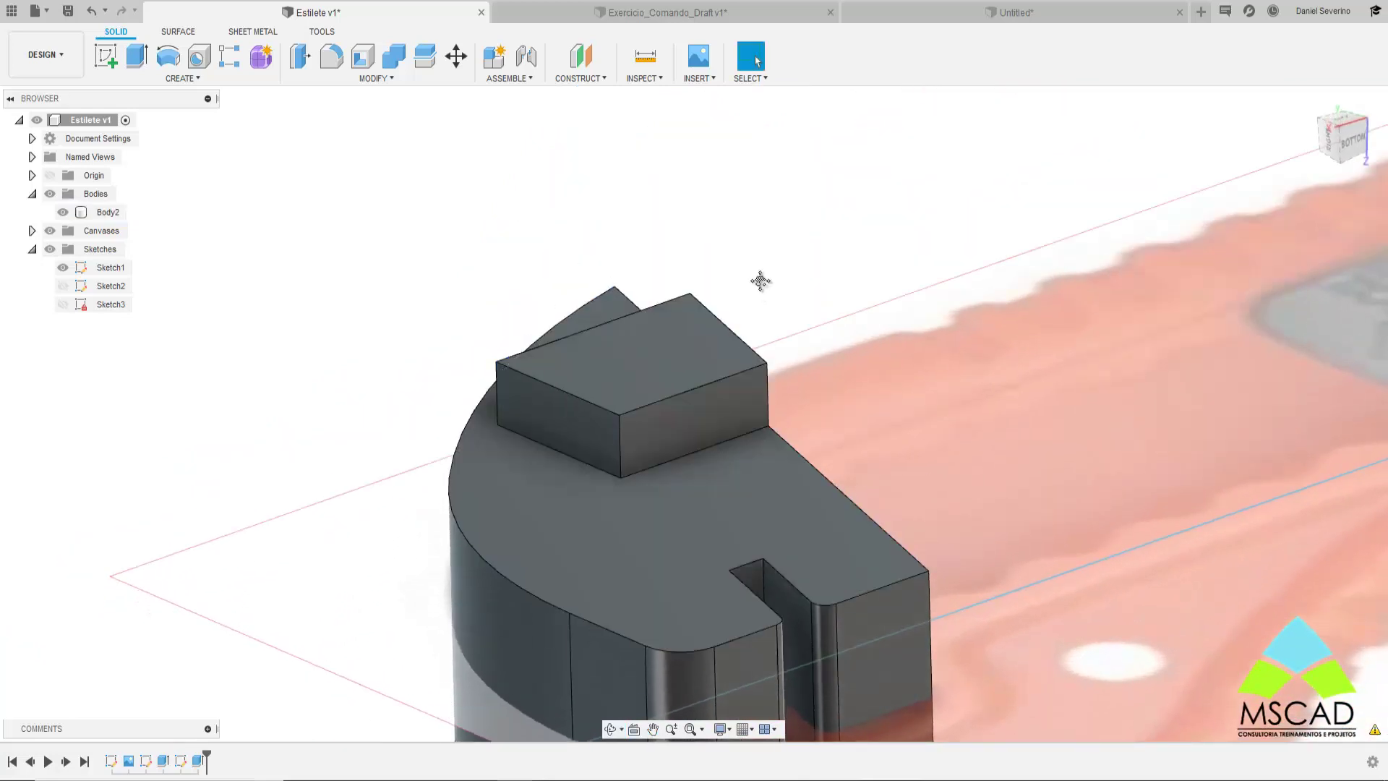
pyautogui.moveTo(762, 279)
pyautogui.keyDown('shift'); pyautogui.mouseDown(button='middle')
pyautogui.moveTo(788, 284)
pyautogui.moveTo(787, 323)
pyautogui.mouseUp(button='middle'); pyautogui.keyUp('shift')
# - Draft three boss side faces 30 degrees from the base's top face and inspect the tapered walls
pyautogui.click(409, 79)
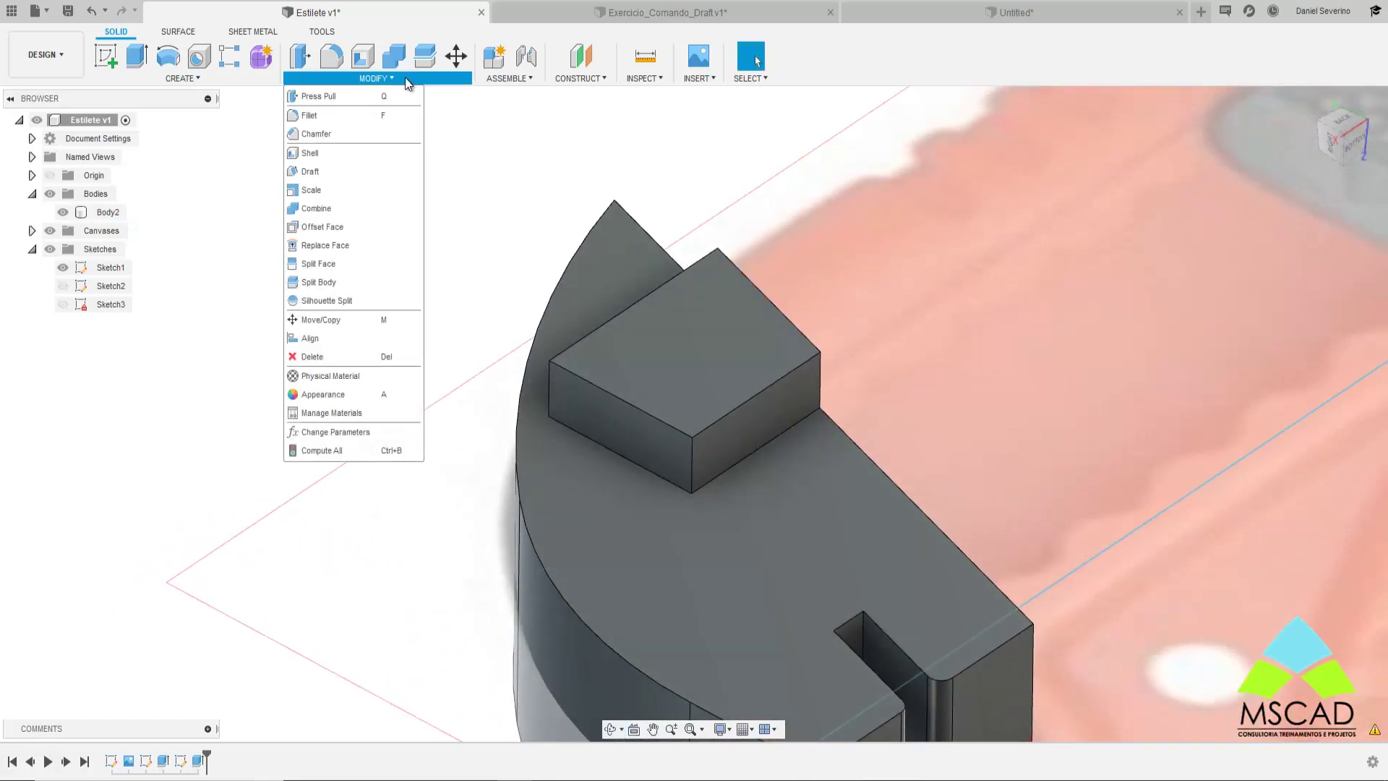
pyautogui.click(340, 173)
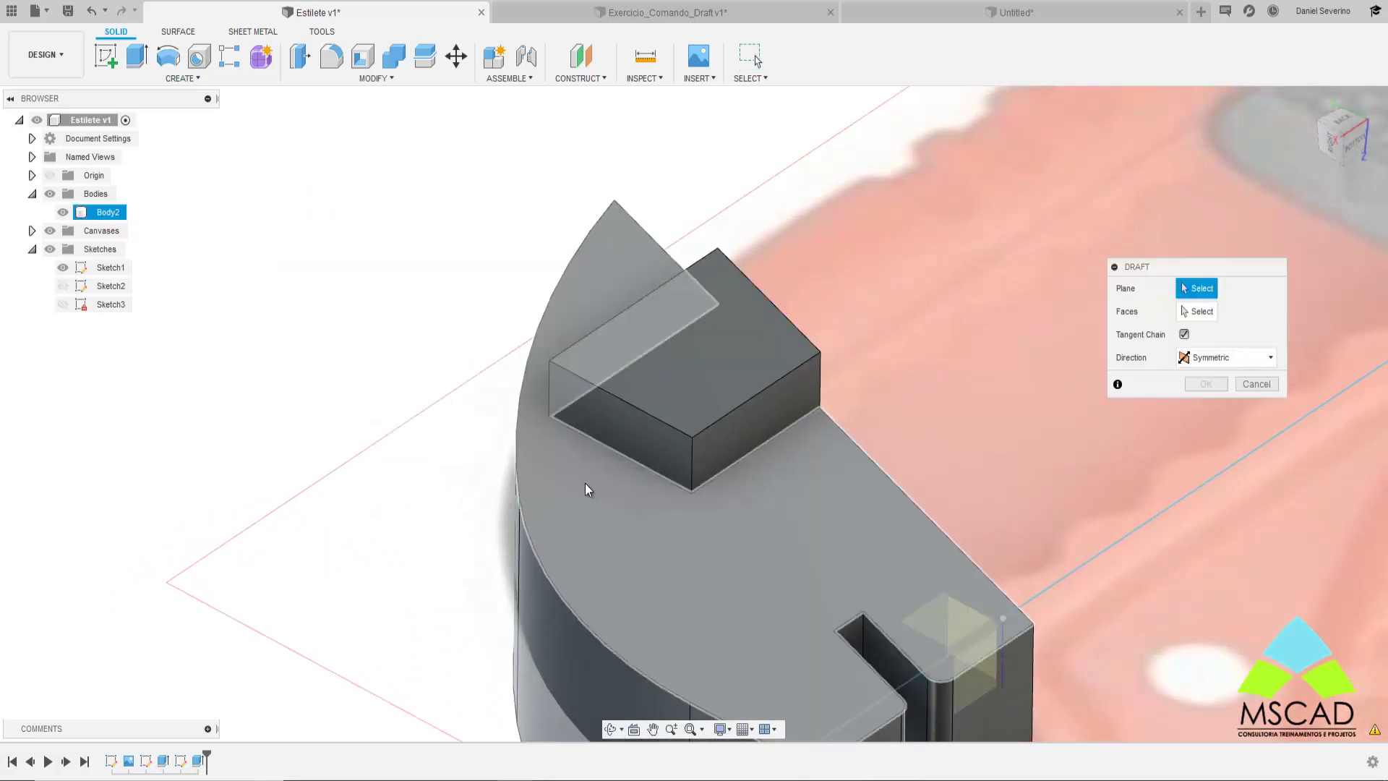
pyautogui.click(586, 489)
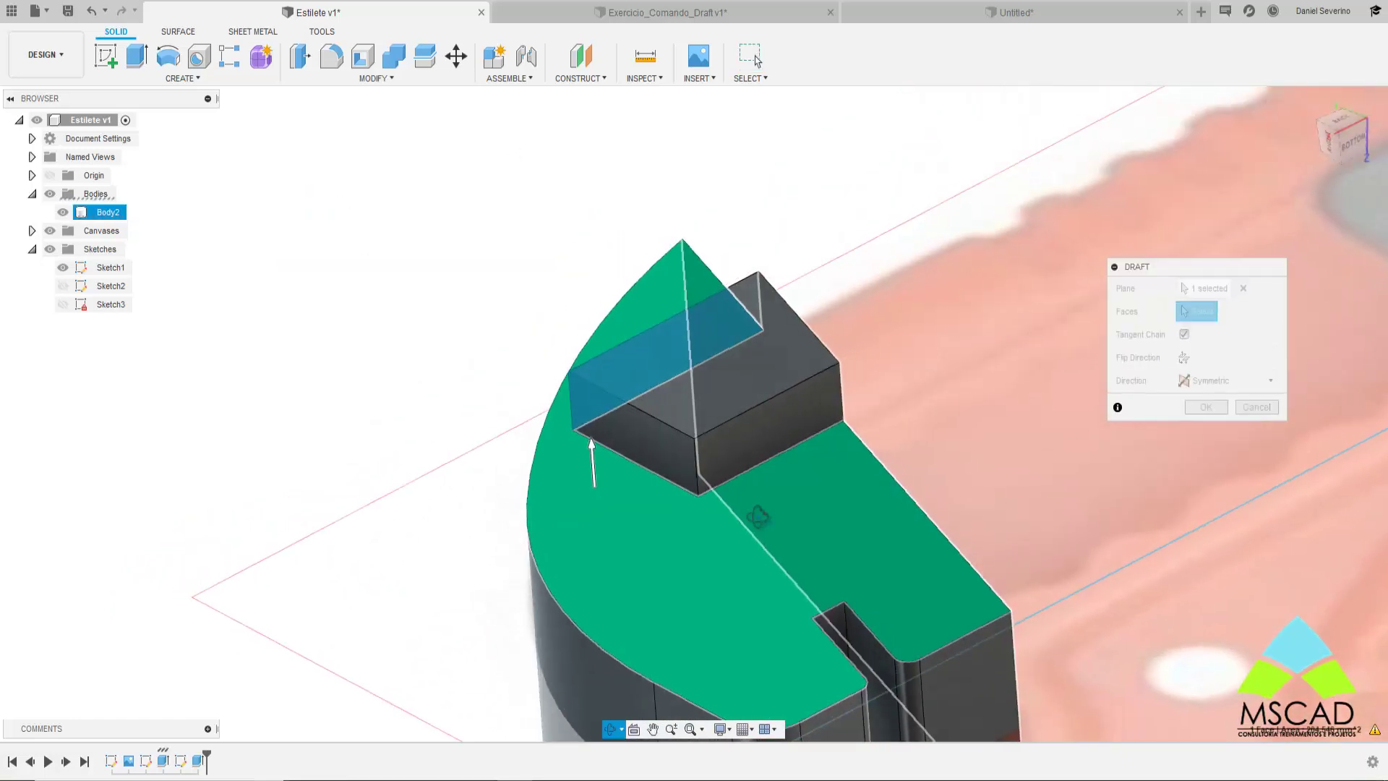
pyautogui.click(769, 442)
pyautogui.moveTo(655, 448)
pyautogui.keyDown('shift'); pyautogui.mouseDown(button='middle')
pyautogui.moveTo(793, 397)
pyautogui.moveTo(732, 388)
pyautogui.mouseUp(button='middle'); pyautogui.keyUp('shift')
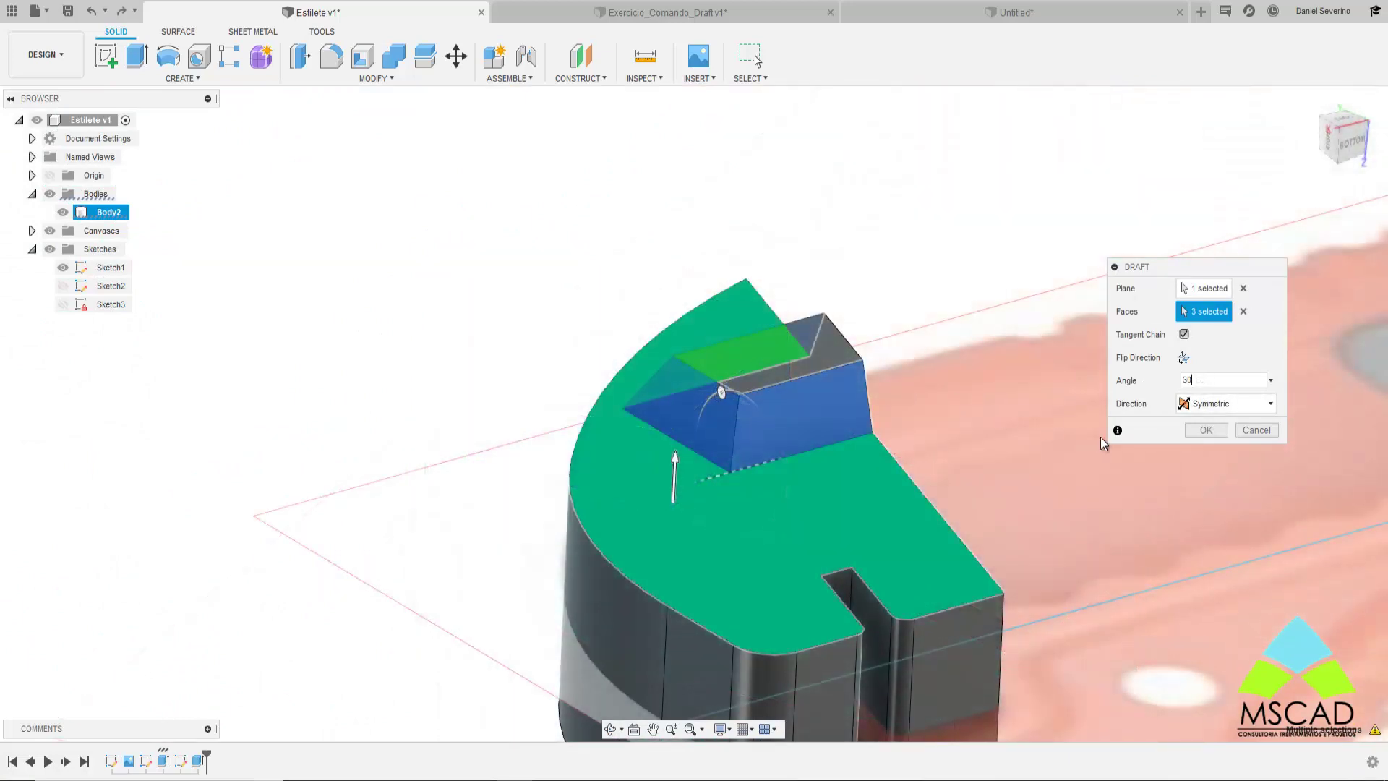
pyautogui.click(1205, 431)
pyautogui.moveTo(979, 598)
pyautogui.keyDown('shift'); pyautogui.mouseDown(button='middle')
pyautogui.moveTo(1172, 631)
pyautogui.moveTo(888, 648)
pyautogui.mouseUp(button='middle'); pyautogui.keyUp('shift')
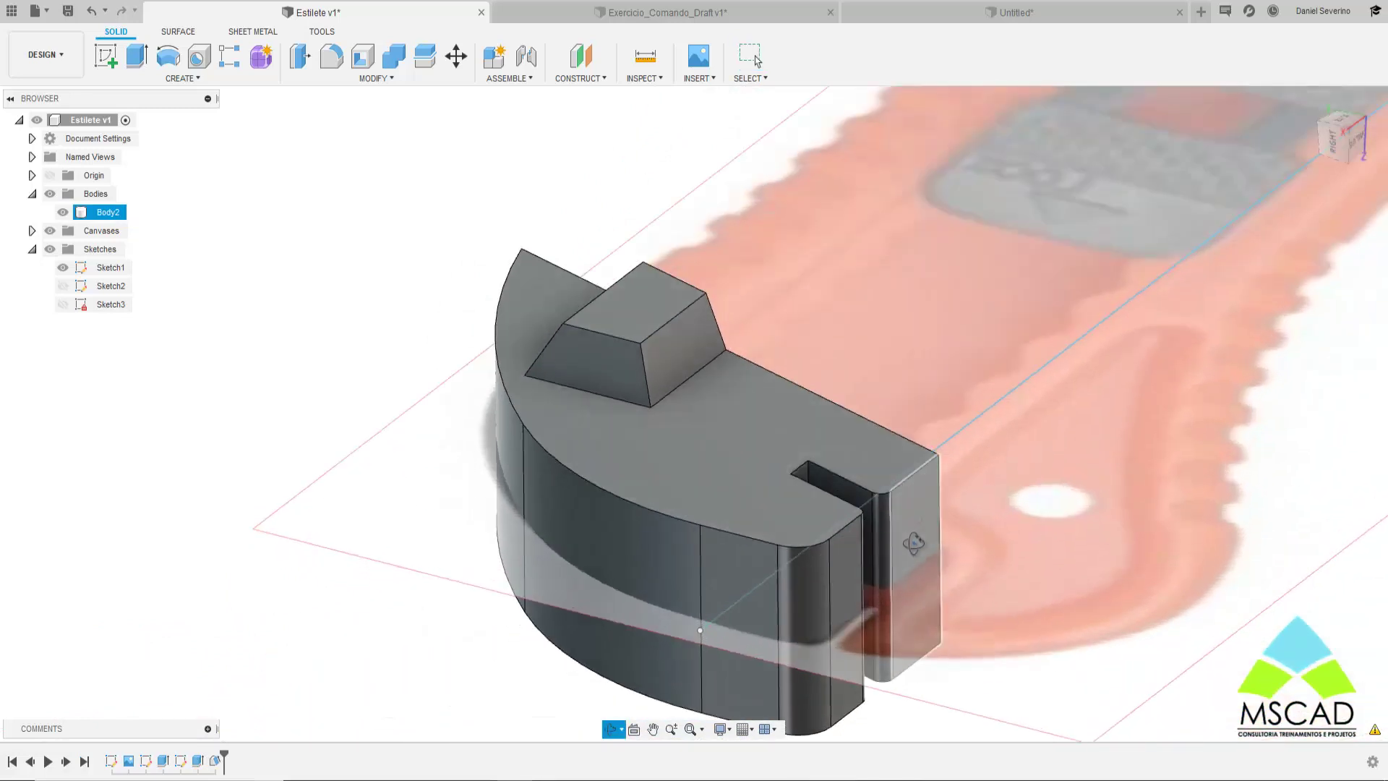
pyautogui.keyDown('shift'); pyautogui.moveTo(888, 647); pyautogui.dragTo(895, 527, button='middle'); pyautogui.keyUp('shift')
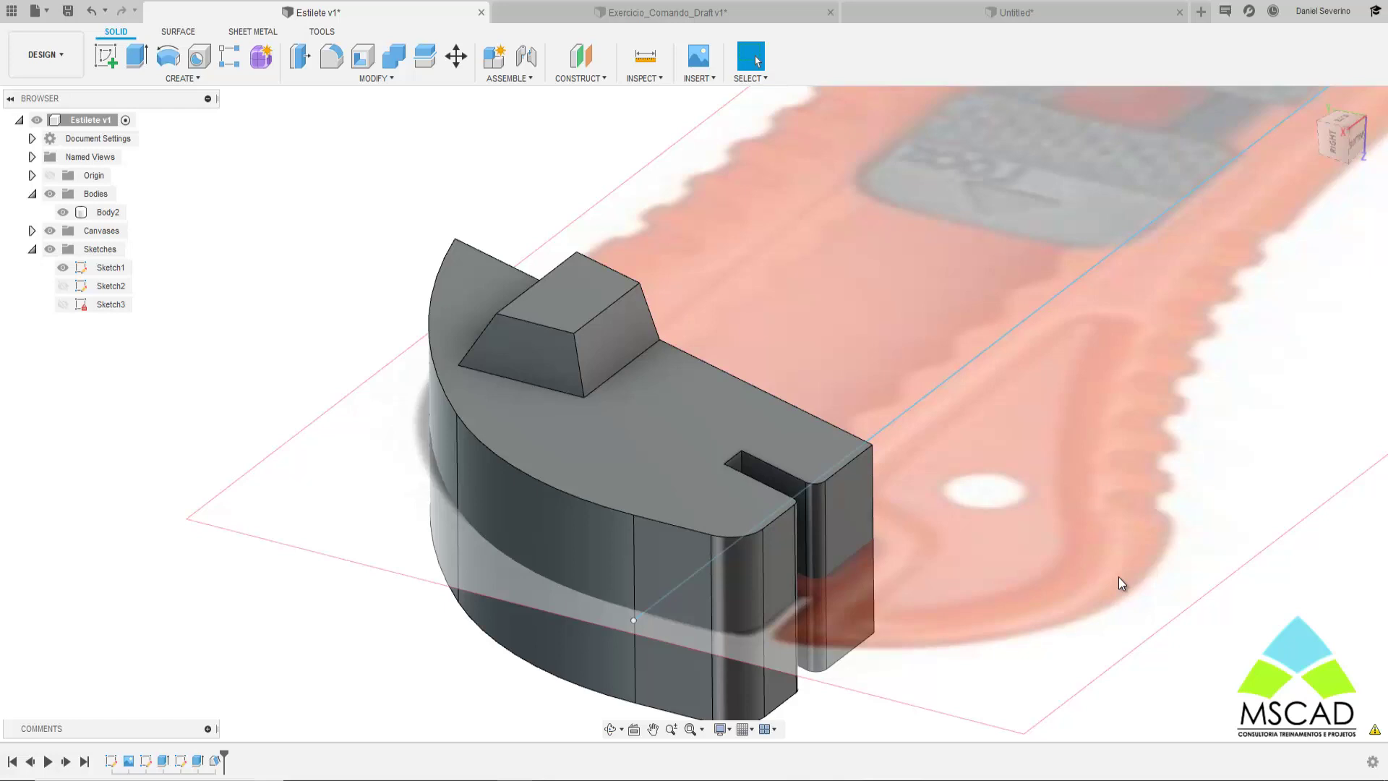
pyautogui.moveTo(1085, 557); pyautogui.dragTo(1116, 502, button='middle')
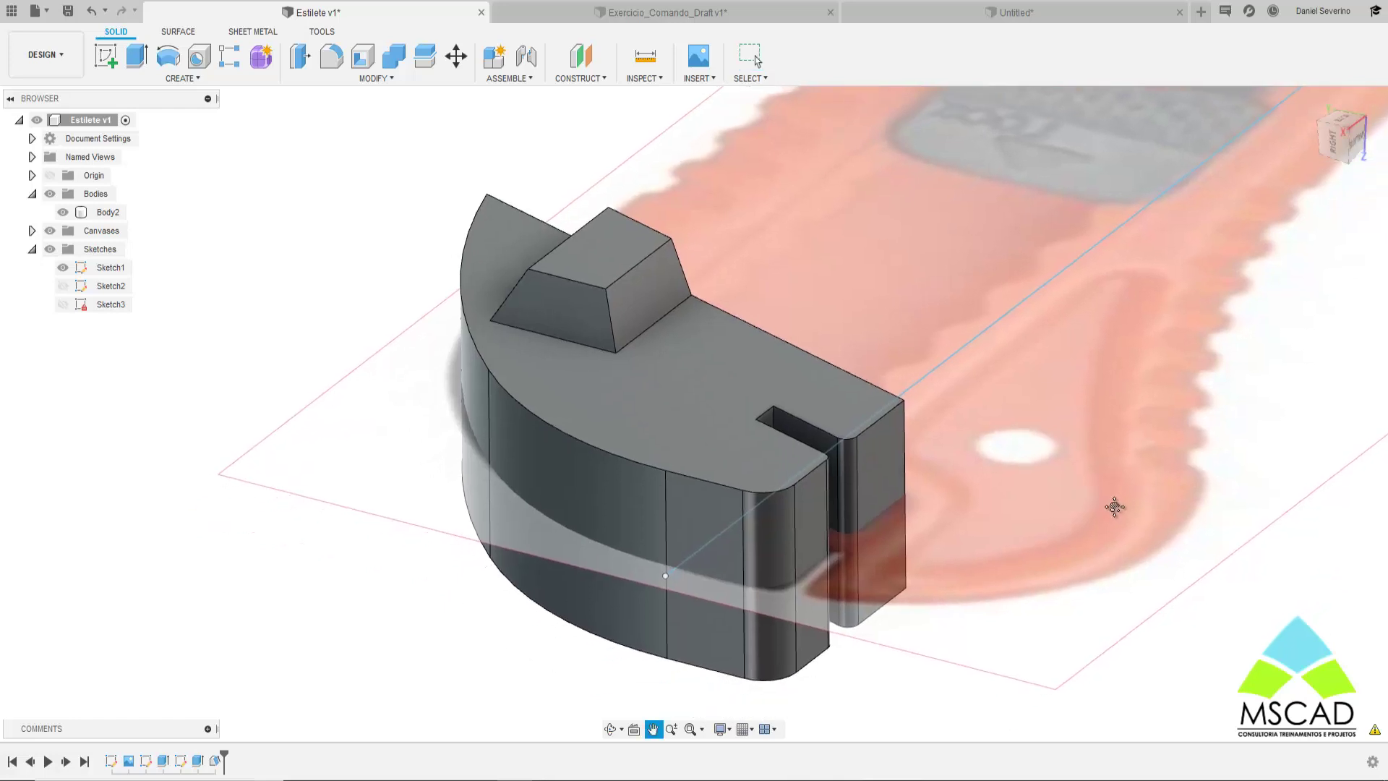